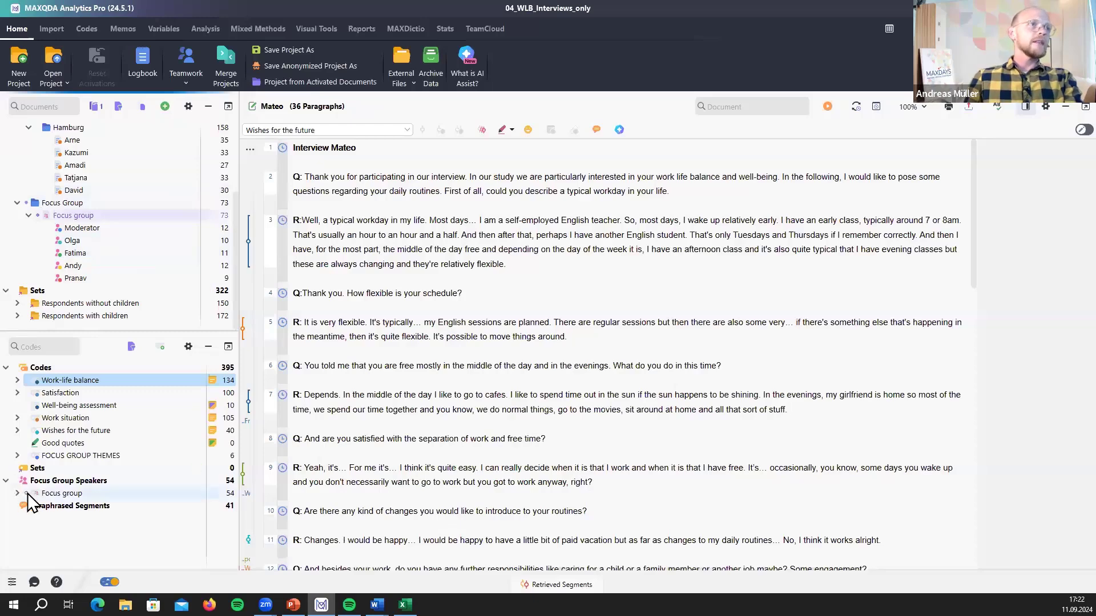
# - Expand and activate the Focus group speaker codes and widen the code-stripe margin
pyautogui.click(18, 493)
pyautogui.click(27, 493)
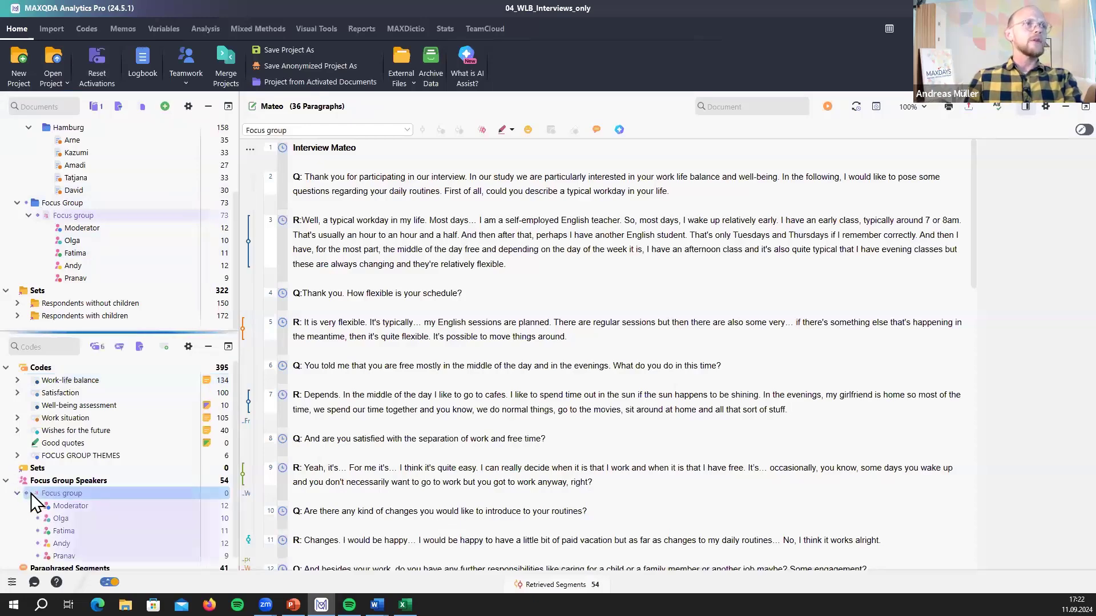
pyautogui.rightClick(109, 217)
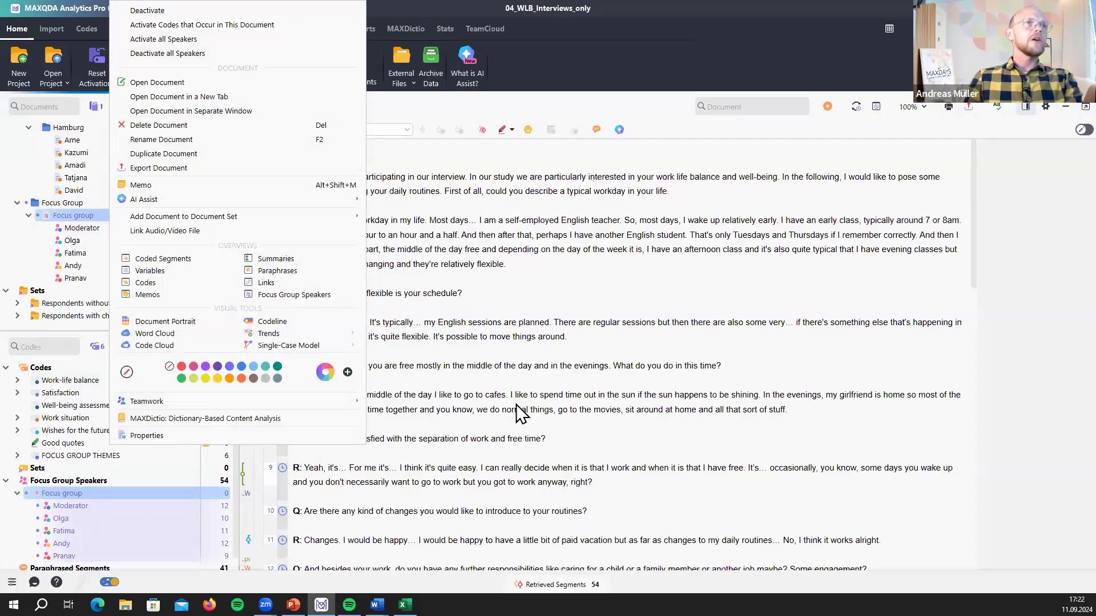
pyautogui.click(552, 356)
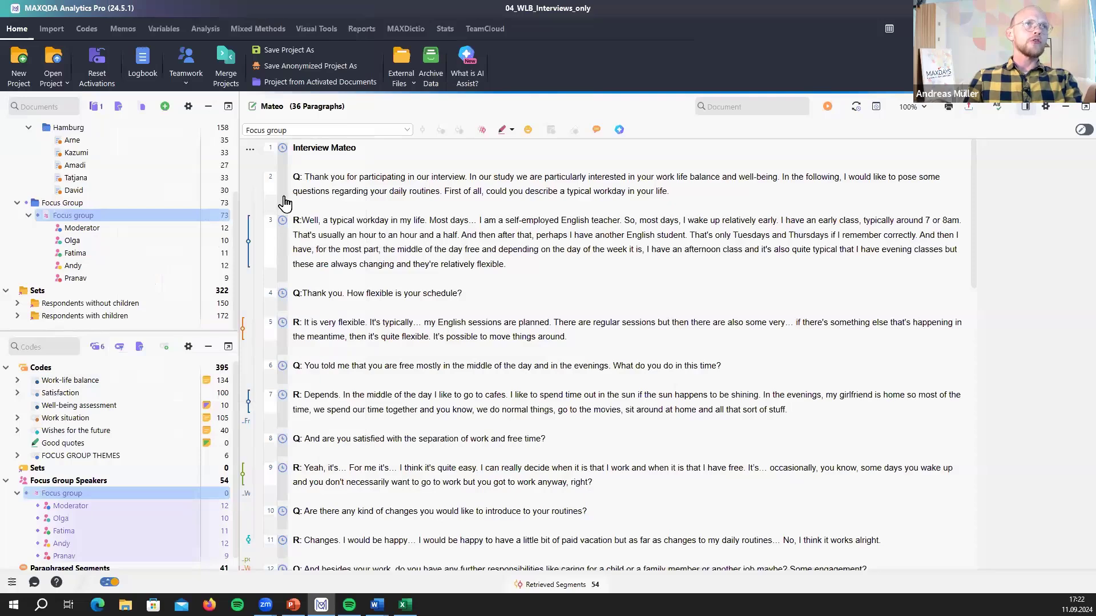
pyautogui.moveTo(289, 195); pyautogui.dragTo(340, 195)
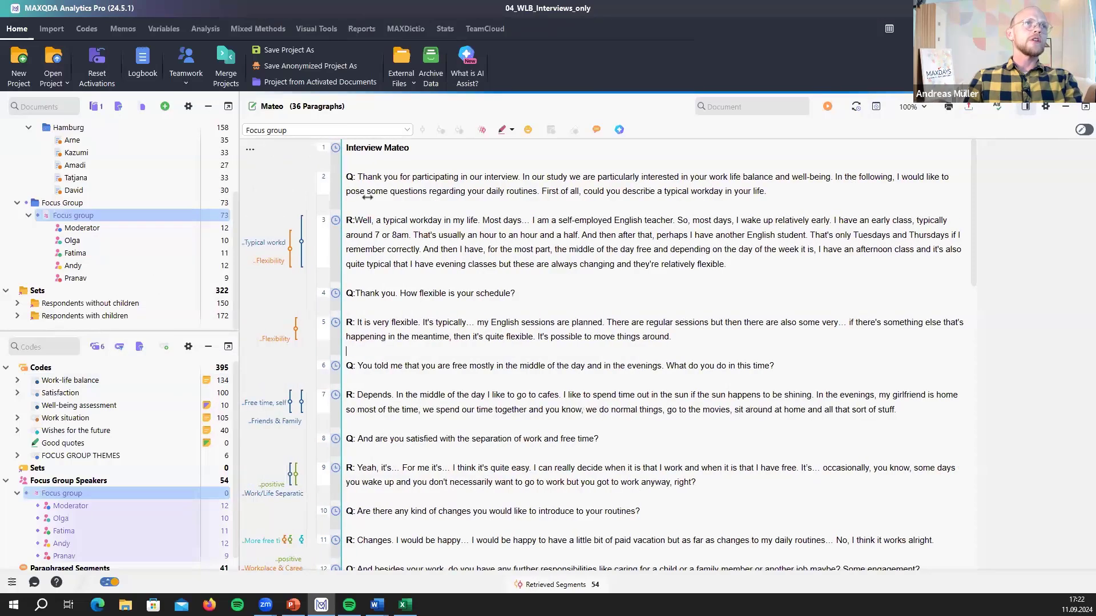
# - Open the Focus group transcript and confirm the code-stripe display settings
pyautogui.doubleClick(102, 216)
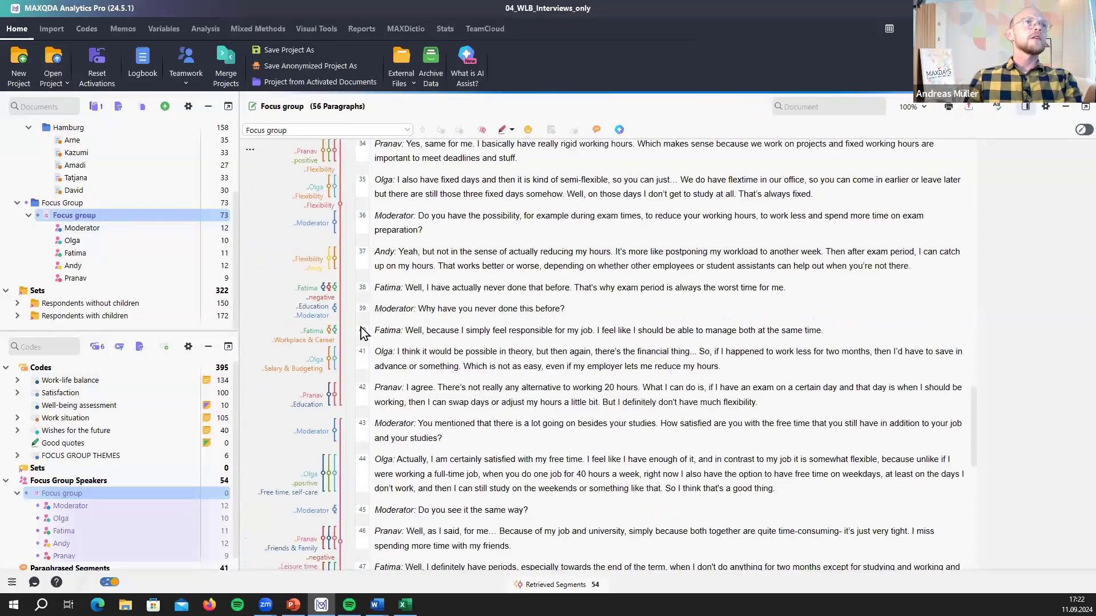
pyautogui.scroll(6, 269, 182)
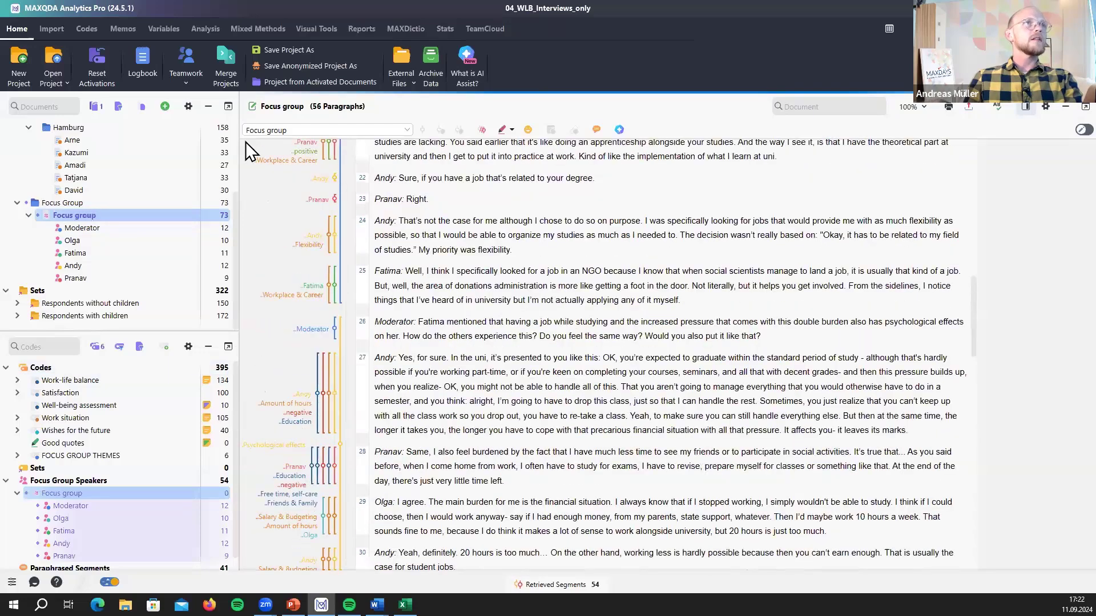
pyautogui.click(252, 148)
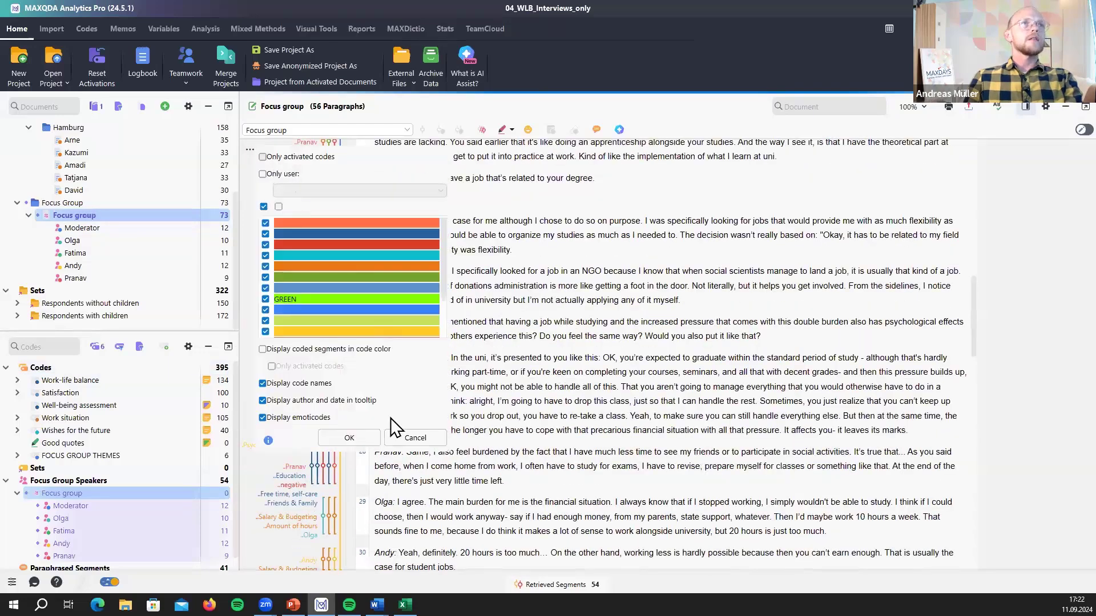
pyautogui.click(366, 437)
pyautogui.scroll(10, 525, 303)
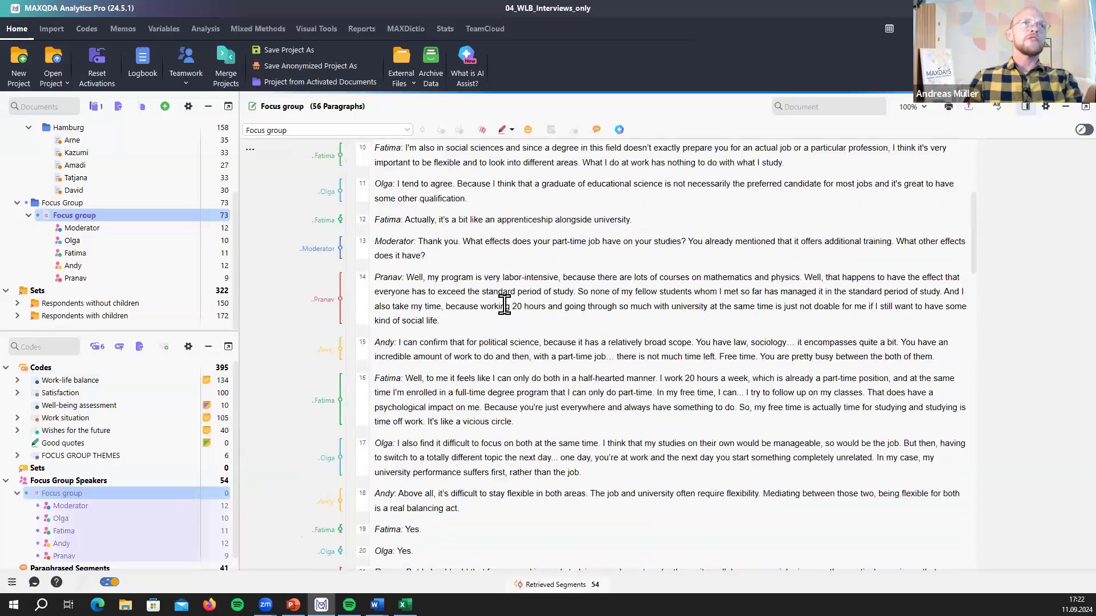
pyautogui.scroll(2, 525, 302)
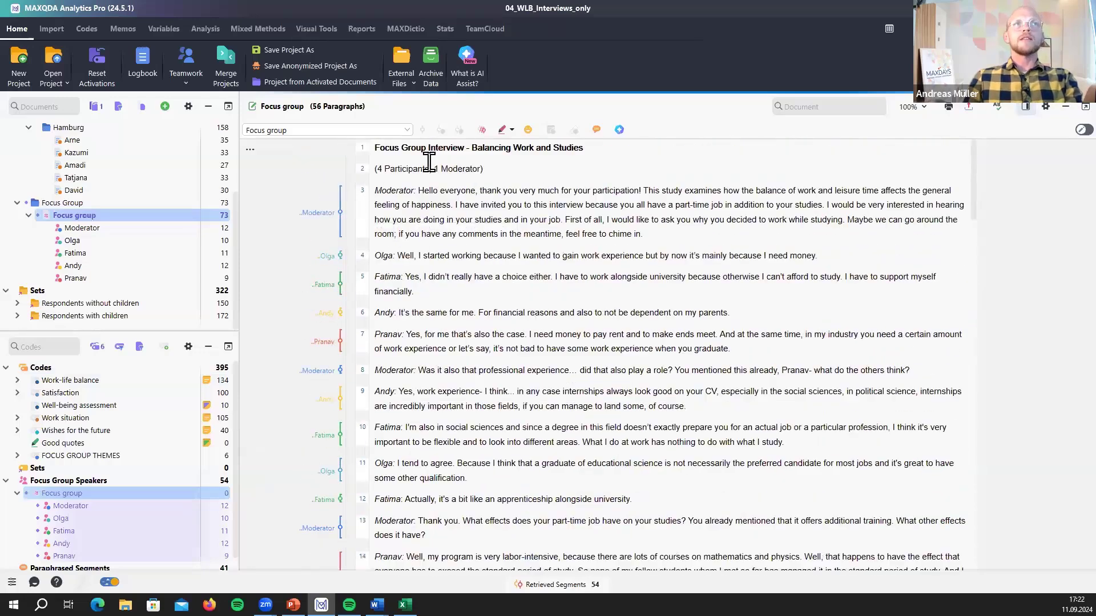
pyautogui.click(619, 129)
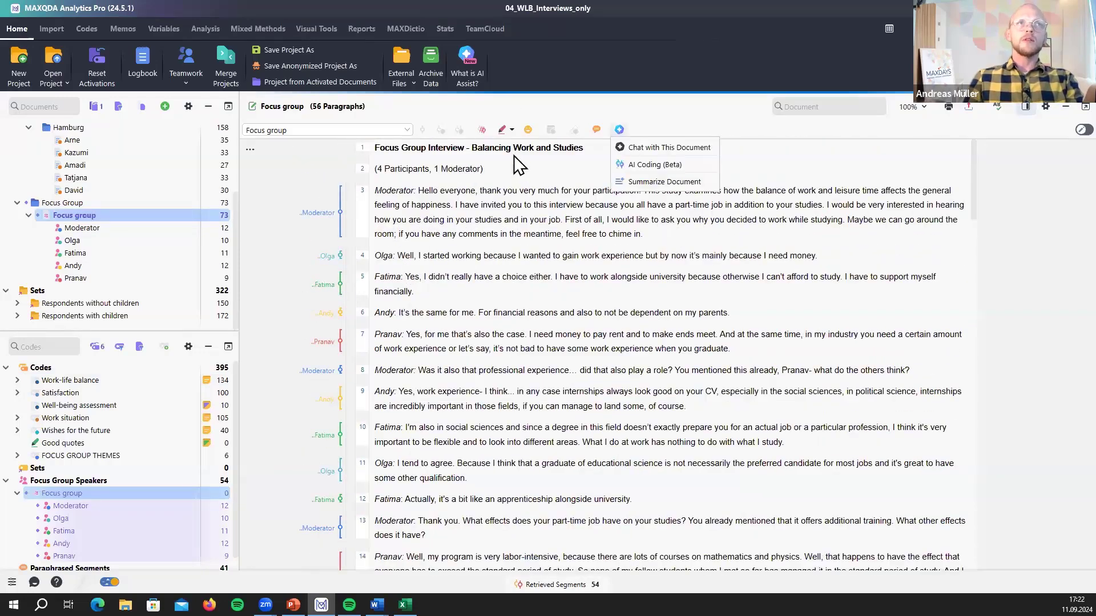
# - Select the Moderator, Olga, Fatima and Andy turns in paragraphs 3–6, then clear the selection
pyautogui.click(336, 192)
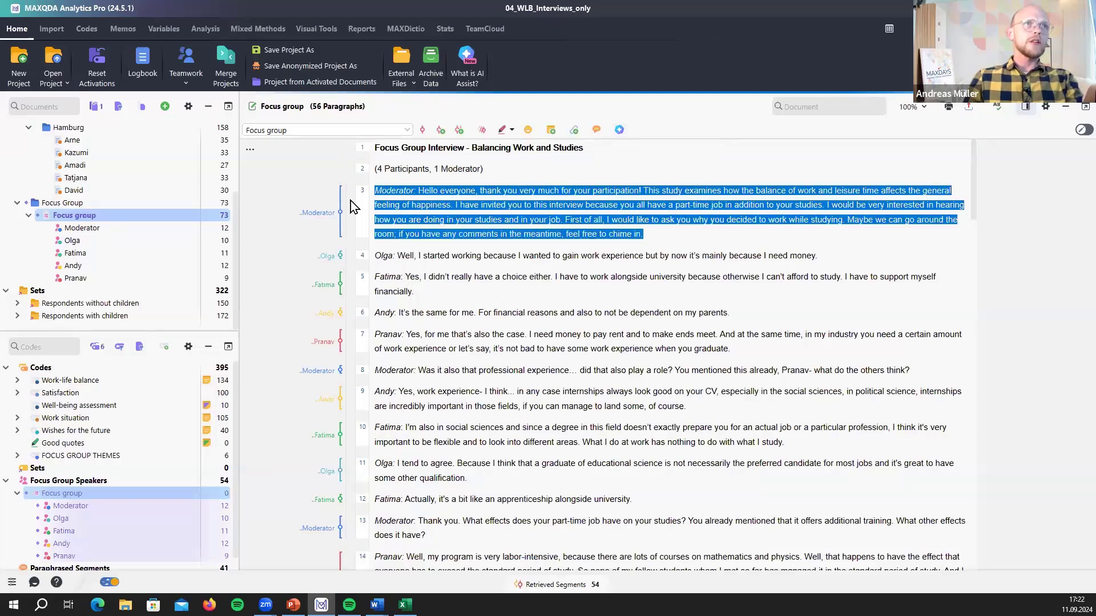
pyautogui.click(360, 256)
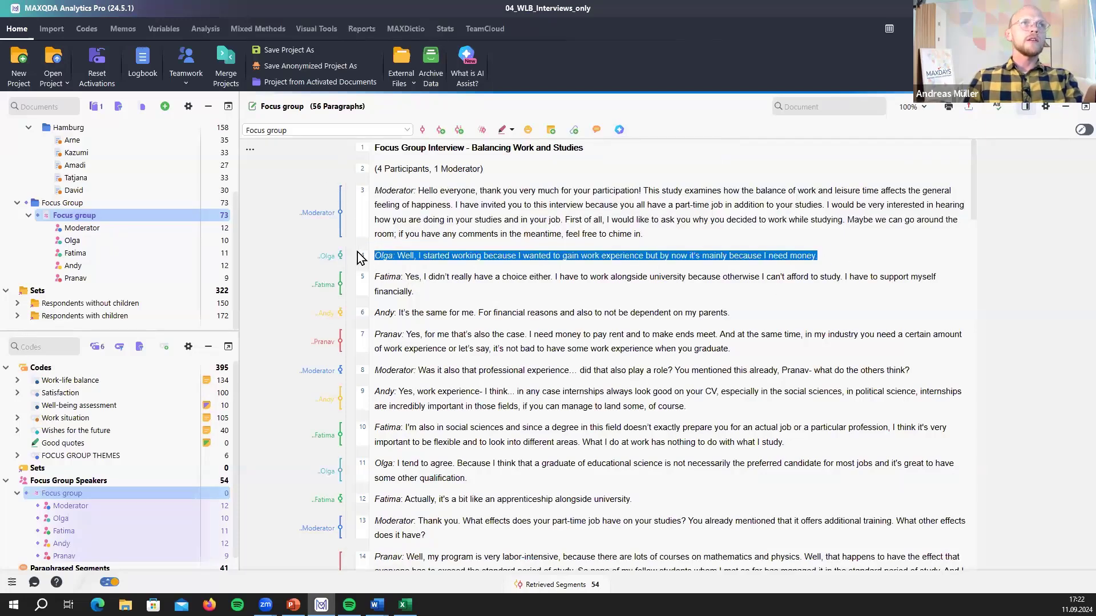
pyautogui.moveTo(440, 299); pyautogui.dragTo(355, 274)
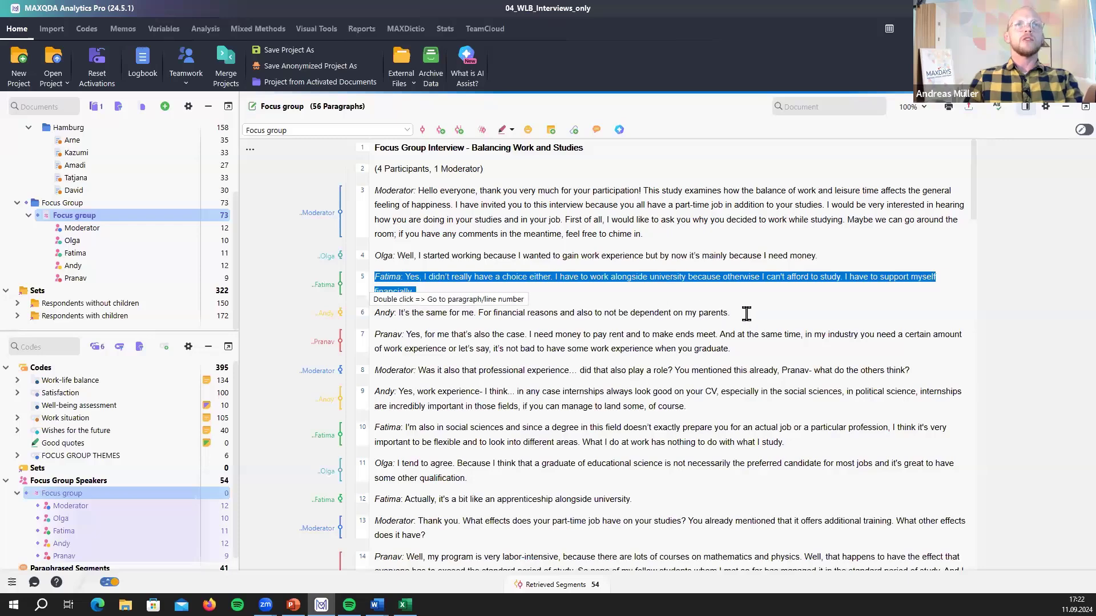
pyautogui.moveTo(747, 313); pyautogui.dragTo(326, 311)
pyautogui.click(545, 271)
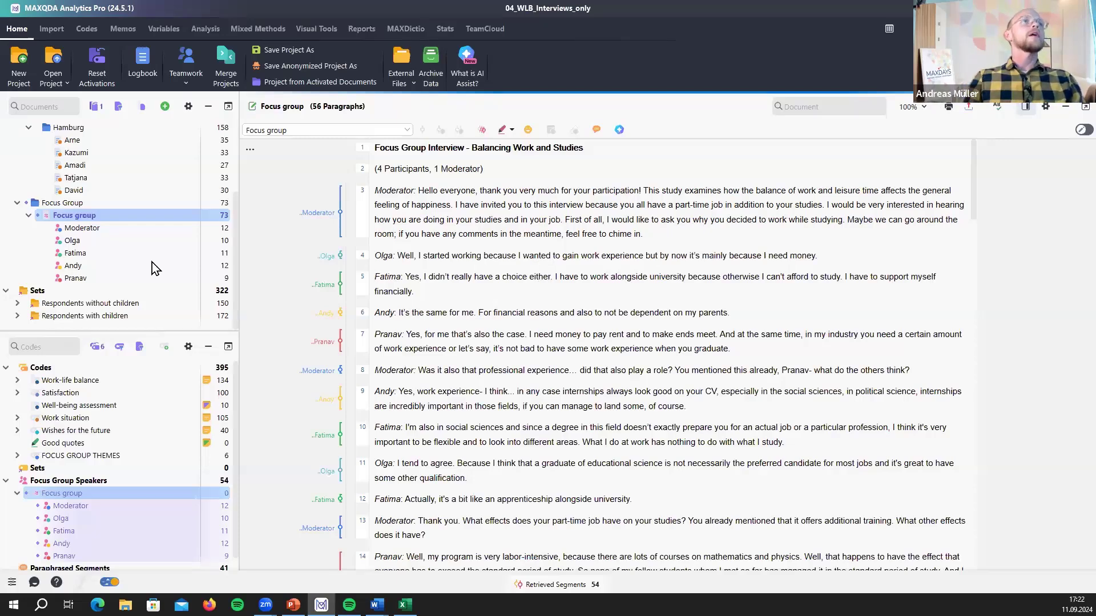
# - Build a Codeline for the Focus group document, then resize it wider and shorter
pyautogui.rightClick(97, 216)
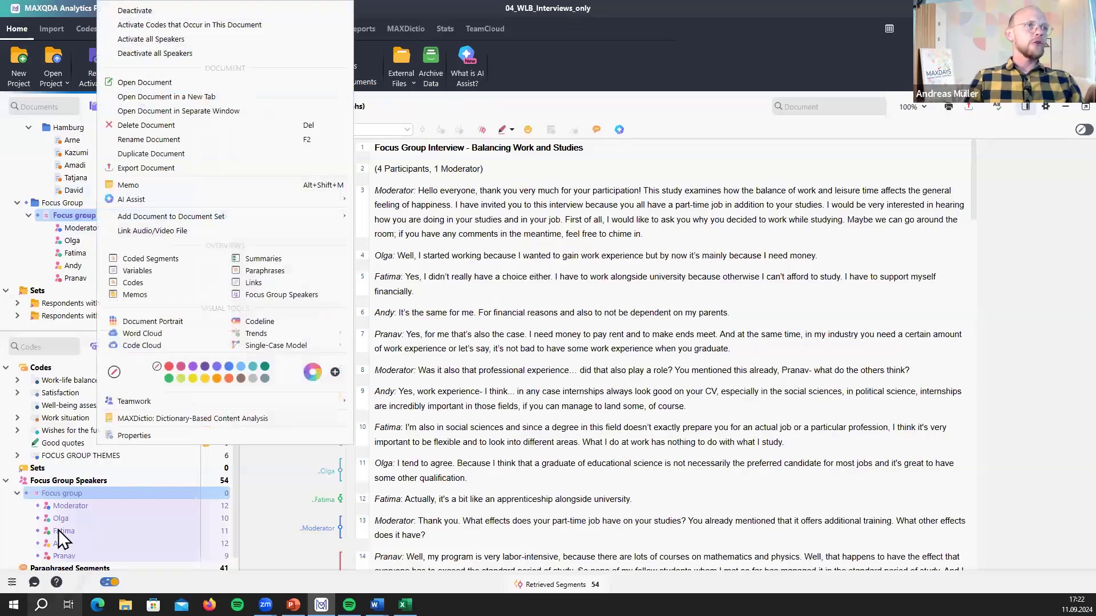
pyautogui.moveTo(475, 392); pyautogui.dragTo(471, 392)
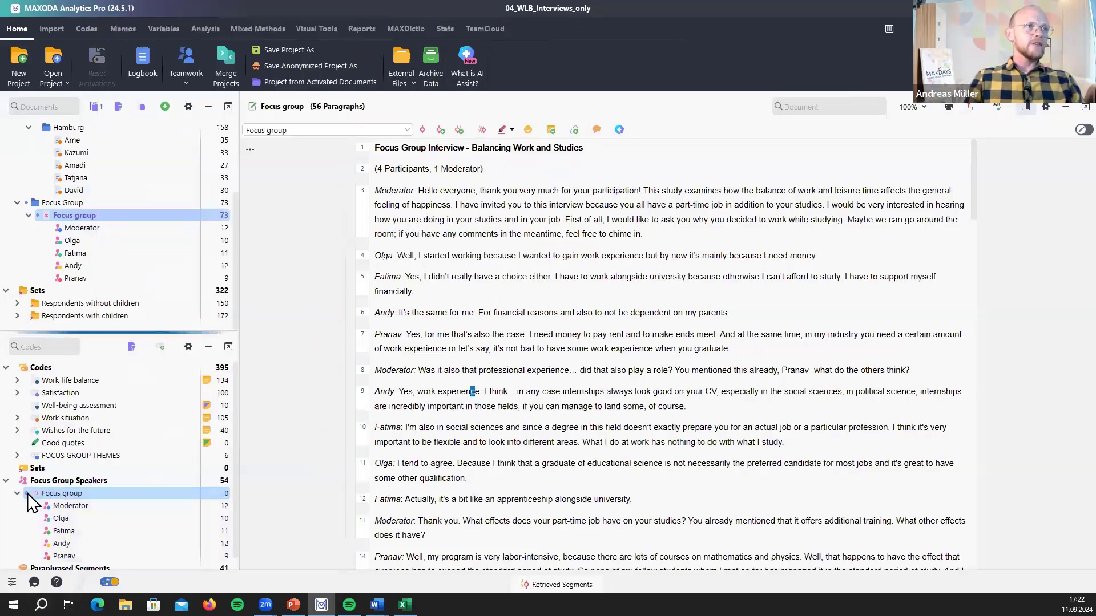
pyautogui.rightClick(121, 217)
pyautogui.click(278, 322)
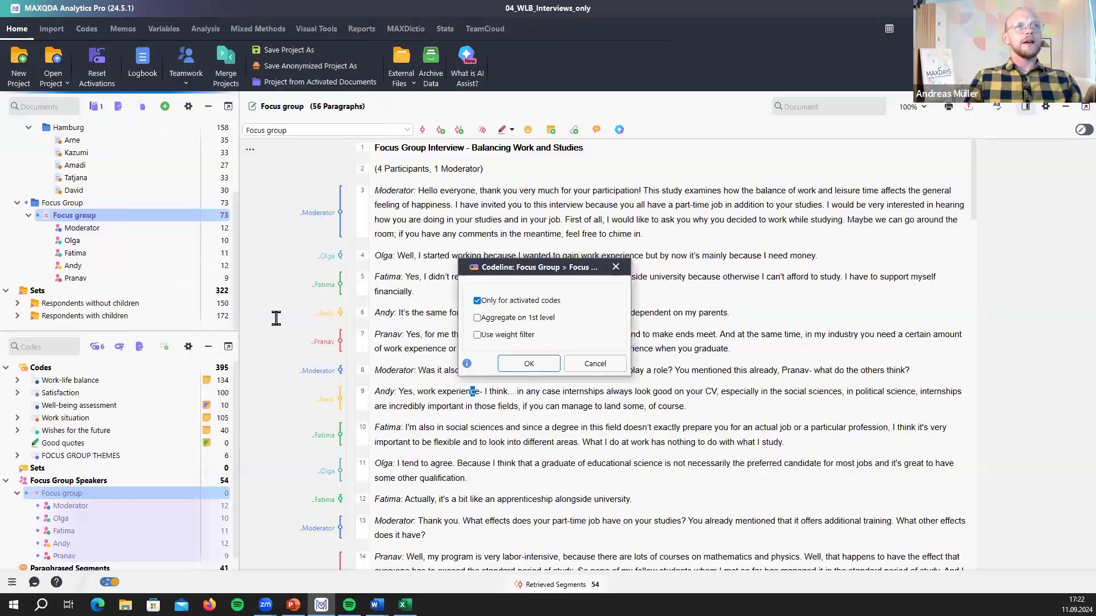
pyautogui.click(534, 363)
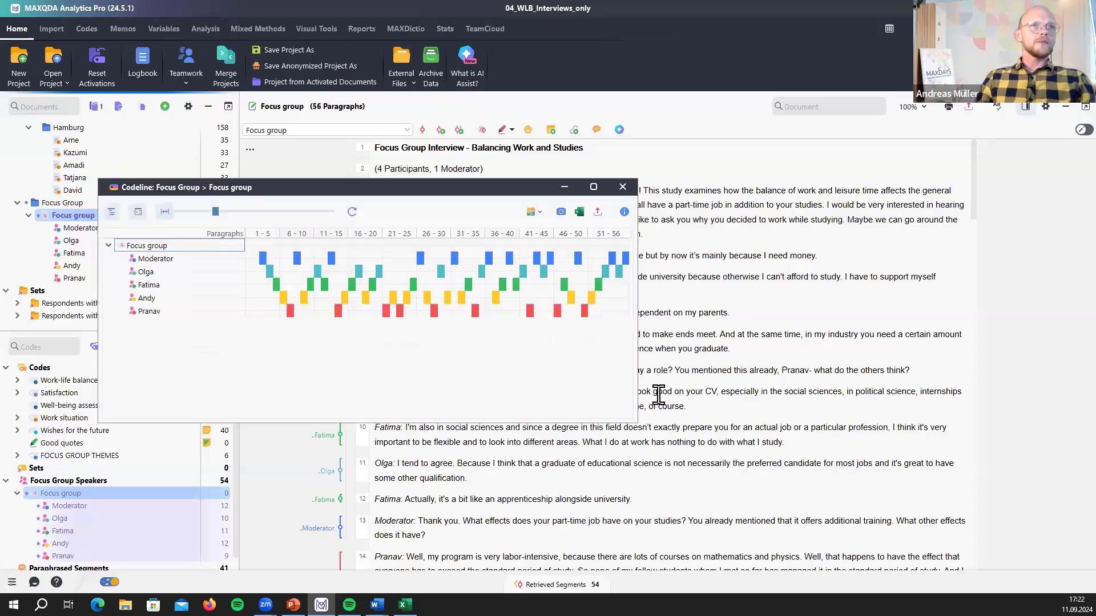
pyautogui.moveTo(631, 422); pyautogui.dragTo(680, 341)
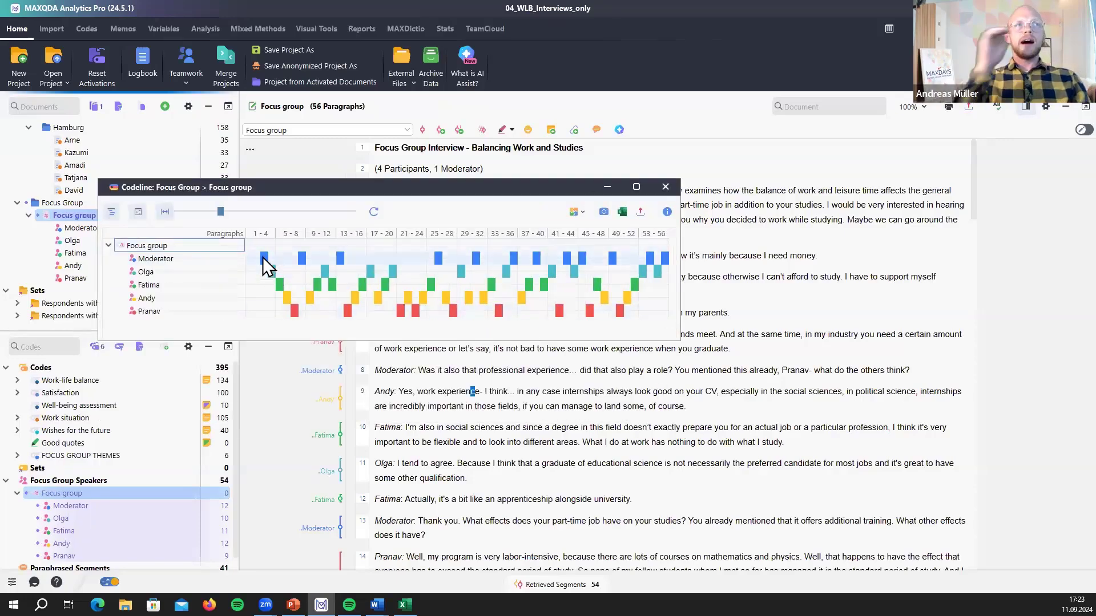
pyautogui.moveTo(263, 258)
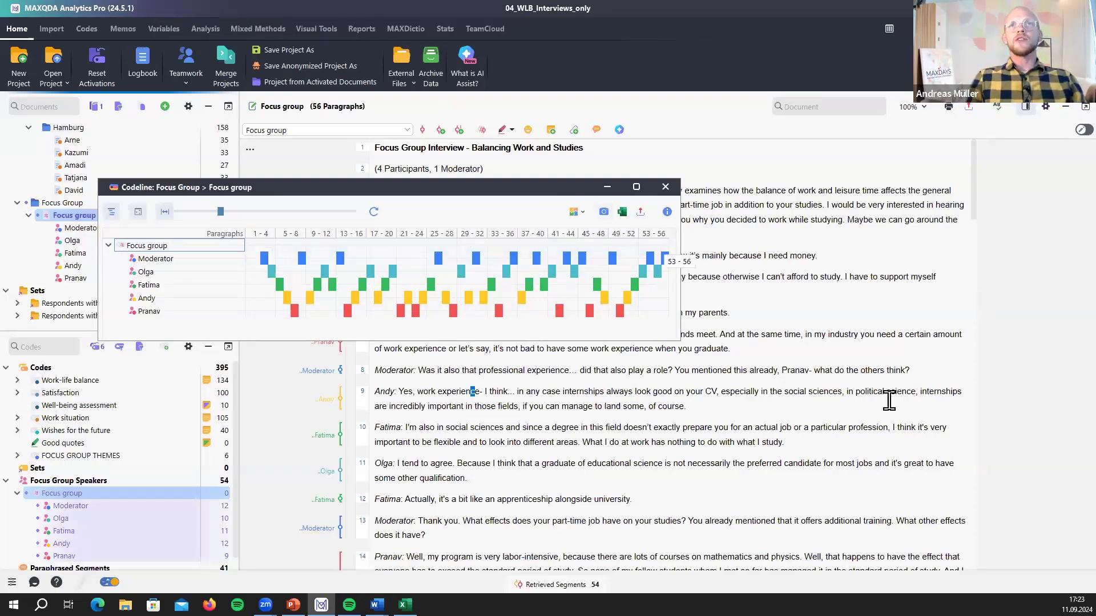
pyautogui.scroll(-15, 893, 388)
pyautogui.scroll(-15, 862, 420)
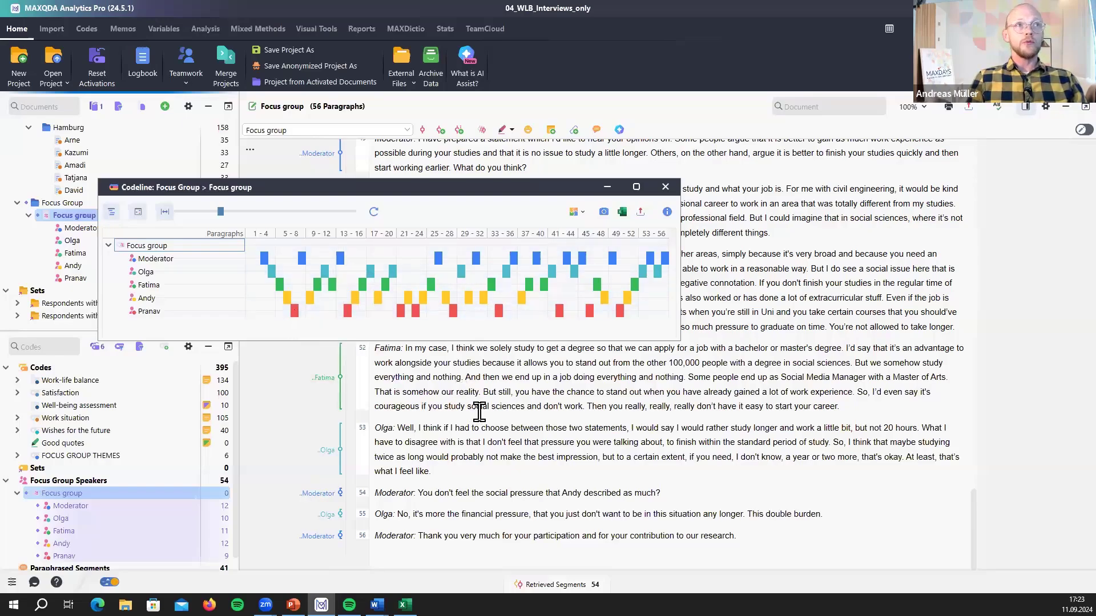
pyautogui.scroll(10, 473, 406)
pyautogui.scroll(20, 473, 406)
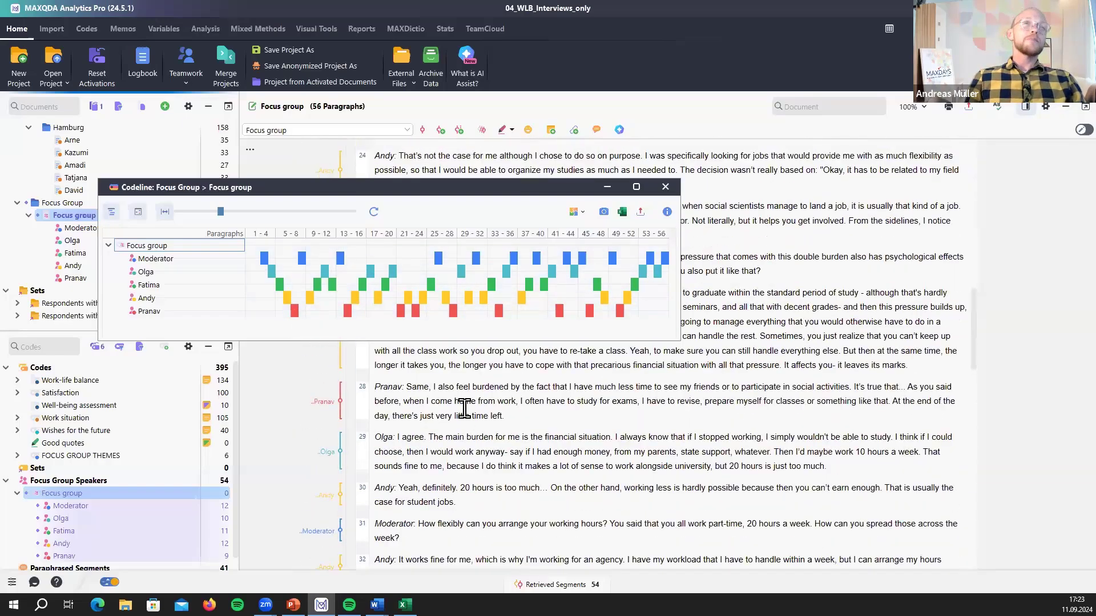
pyautogui.scroll(4, 468, 409)
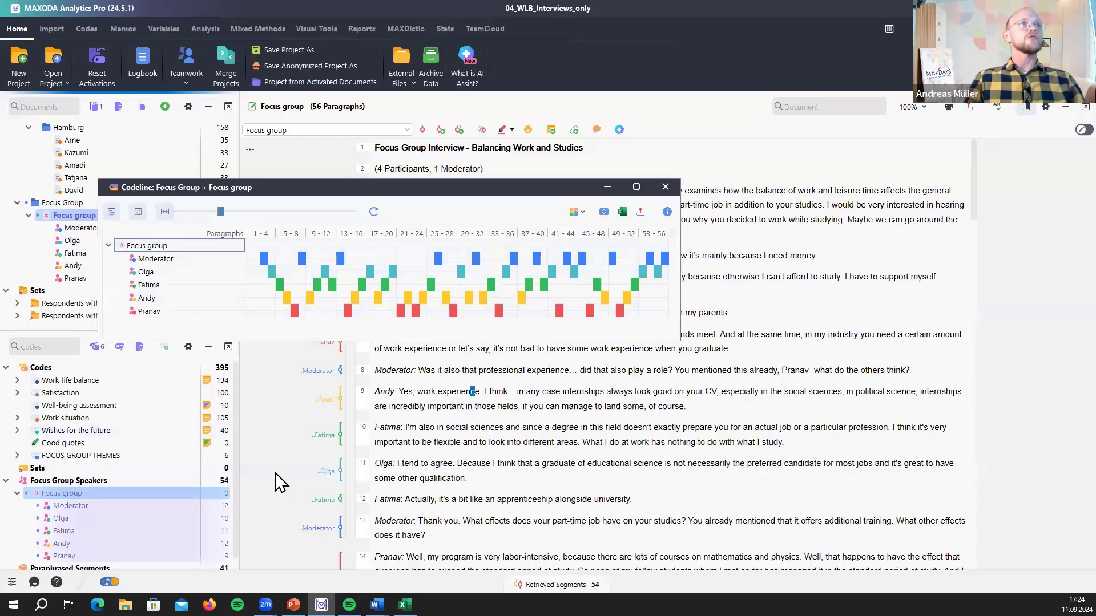
# - Activate FOCUS GROUP THEMES and its six subcodes, refresh the codeline, and enlarge it
pyautogui.moveTo(371, 189); pyautogui.dragTo(533, 206)
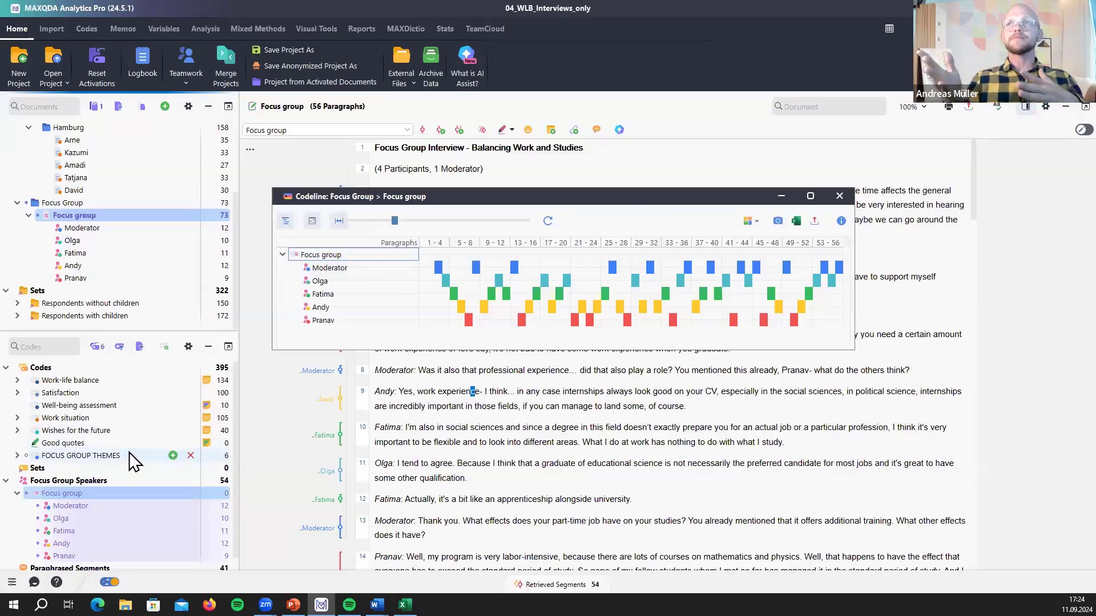
pyautogui.click(17, 455)
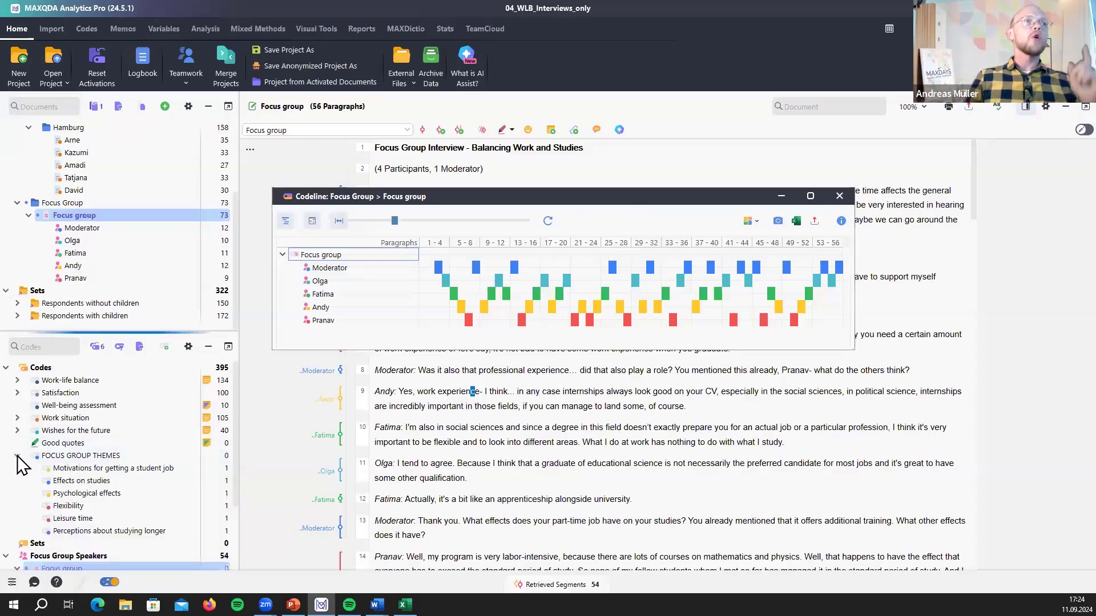
pyautogui.click(26, 456)
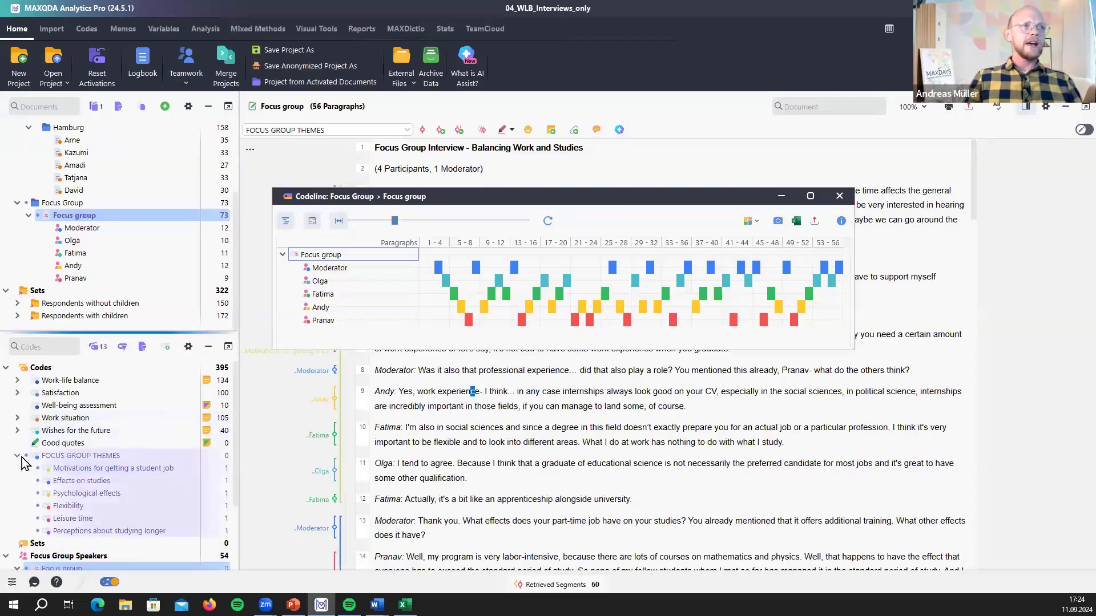
pyautogui.click(545, 222)
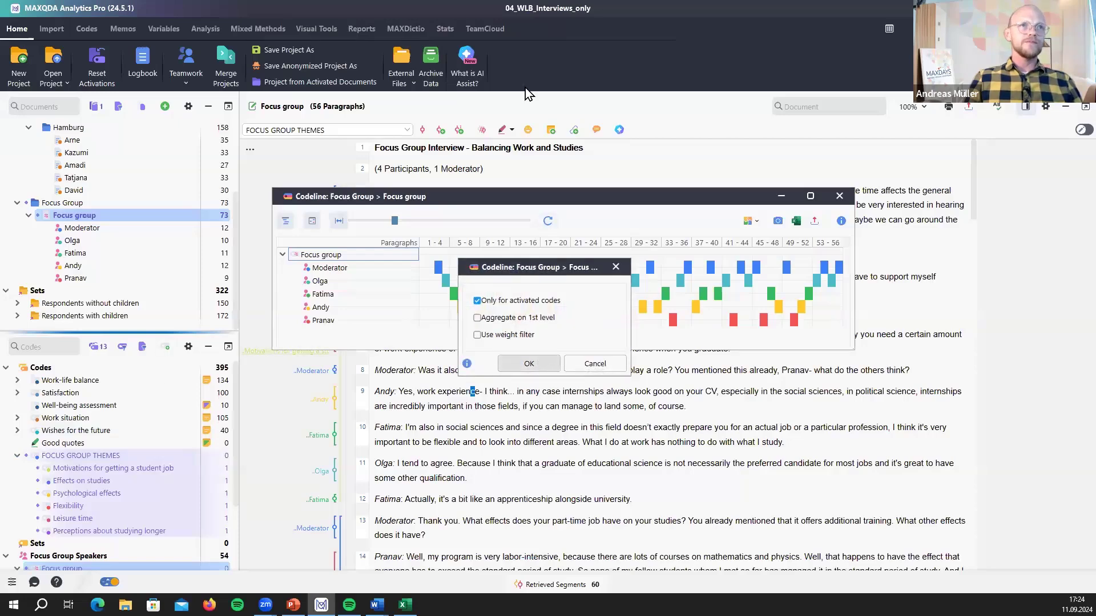
pyautogui.click(529, 365)
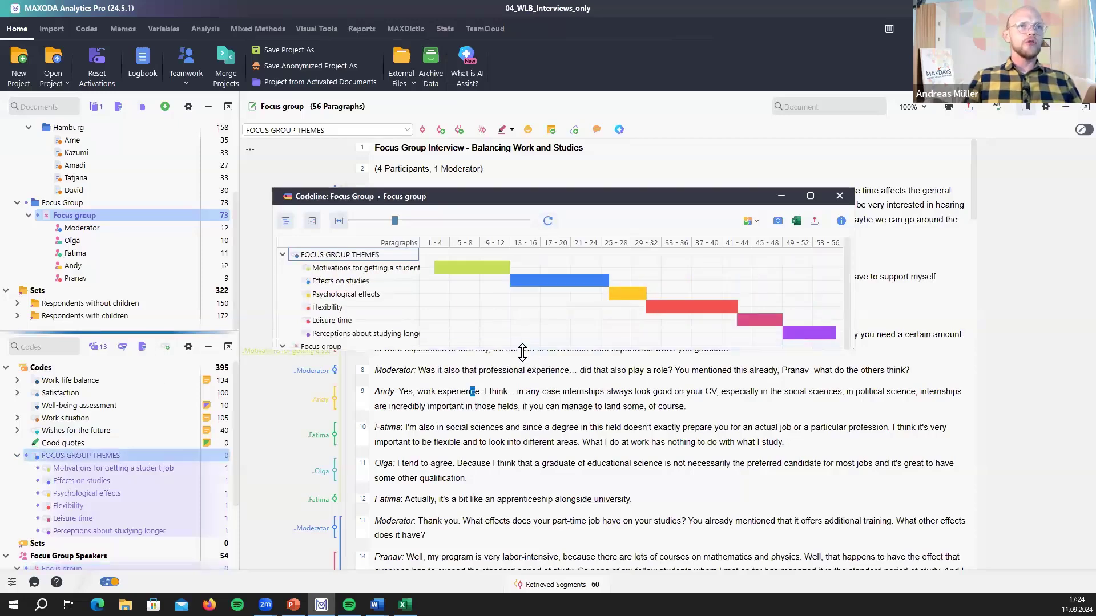
pyautogui.moveTo(522, 353); pyautogui.dragTo(543, 414)
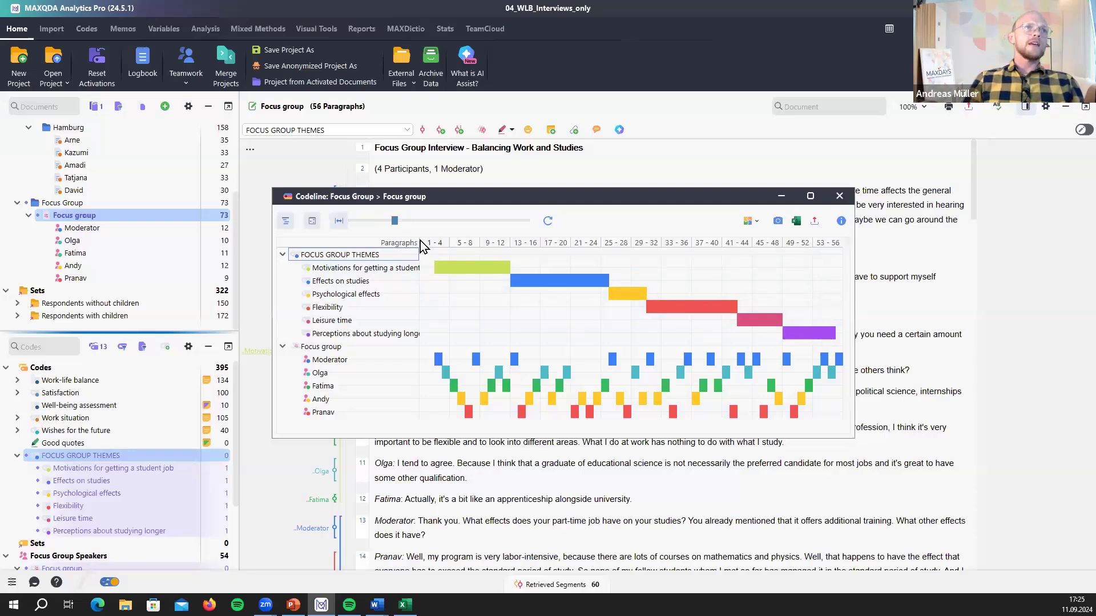
# - Widen the codeline's label column so full theme names like 'Motivations for getting a student job' show
pyautogui.moveTo(417, 248); pyautogui.dragTo(441, 249)
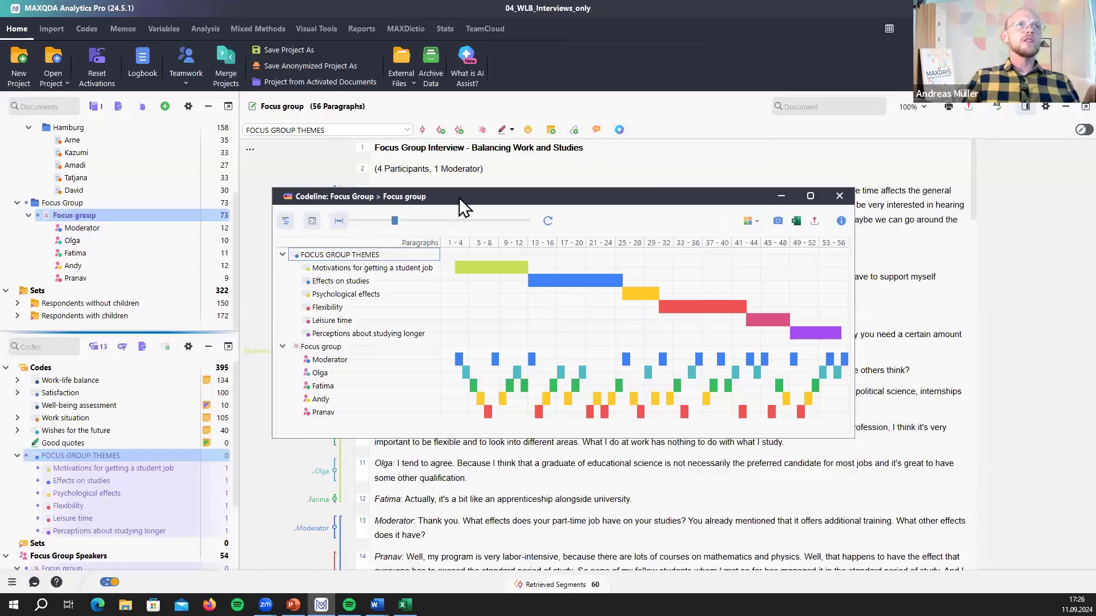
# - Compare the codeline against the transcript's theme stripes, then close the codeline window
pyautogui.moveTo(592, 196); pyautogui.dragTo(874, 191)
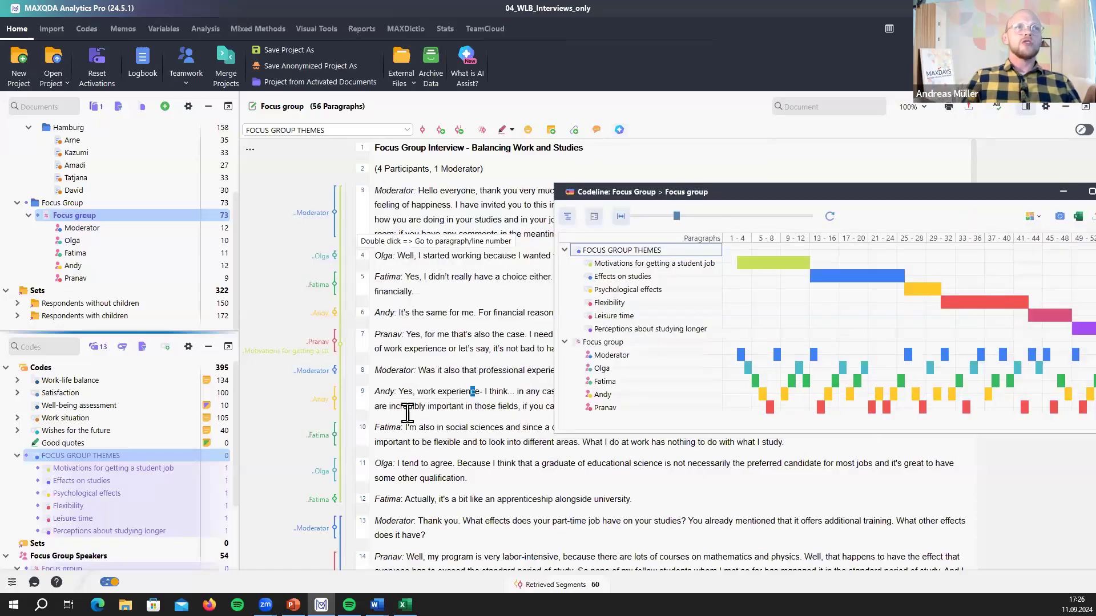
pyautogui.scroll(-3, 409, 420)
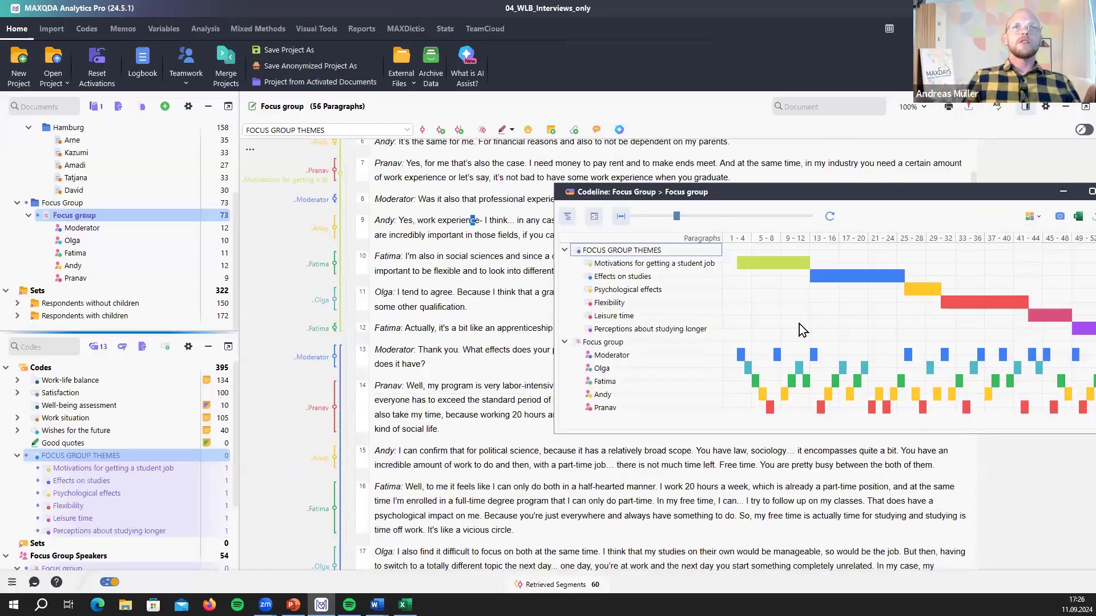
pyautogui.moveTo(822, 188); pyautogui.dragTo(553, 168)
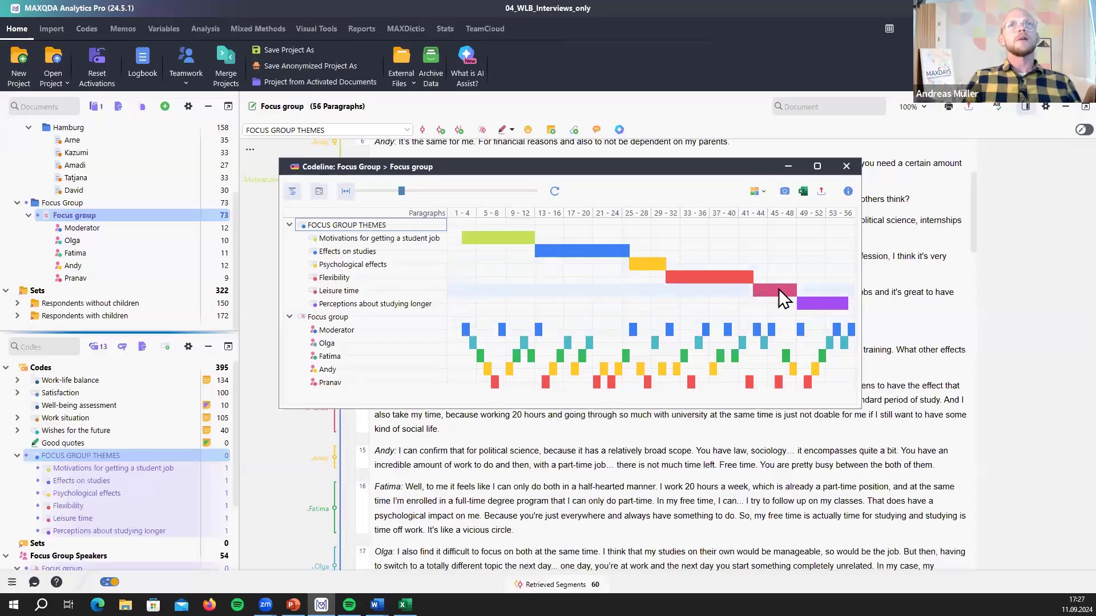
pyautogui.moveTo(777, 292)
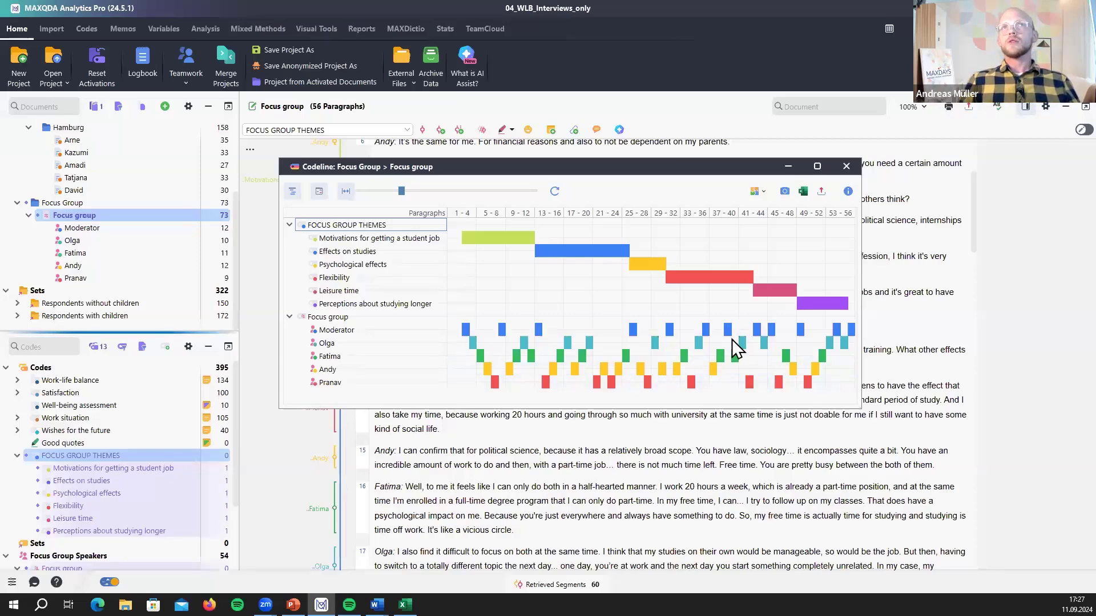
pyautogui.click(846, 167)
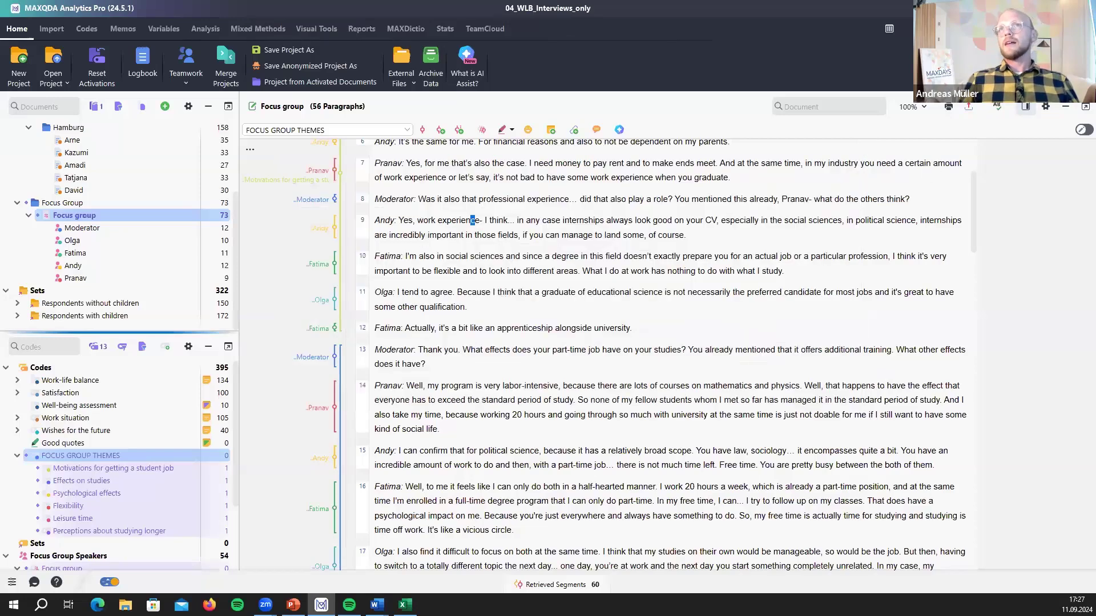
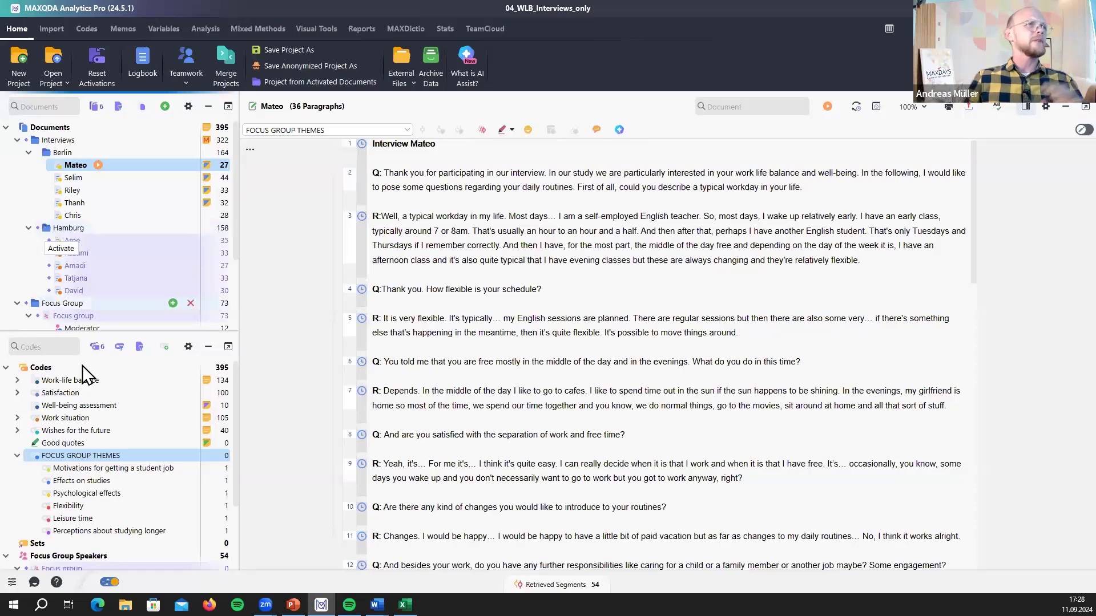
# - Clear the earlier activations and activate Work-life balance with all its subcodes, giving 73 segments
pyautogui.click(97, 347)
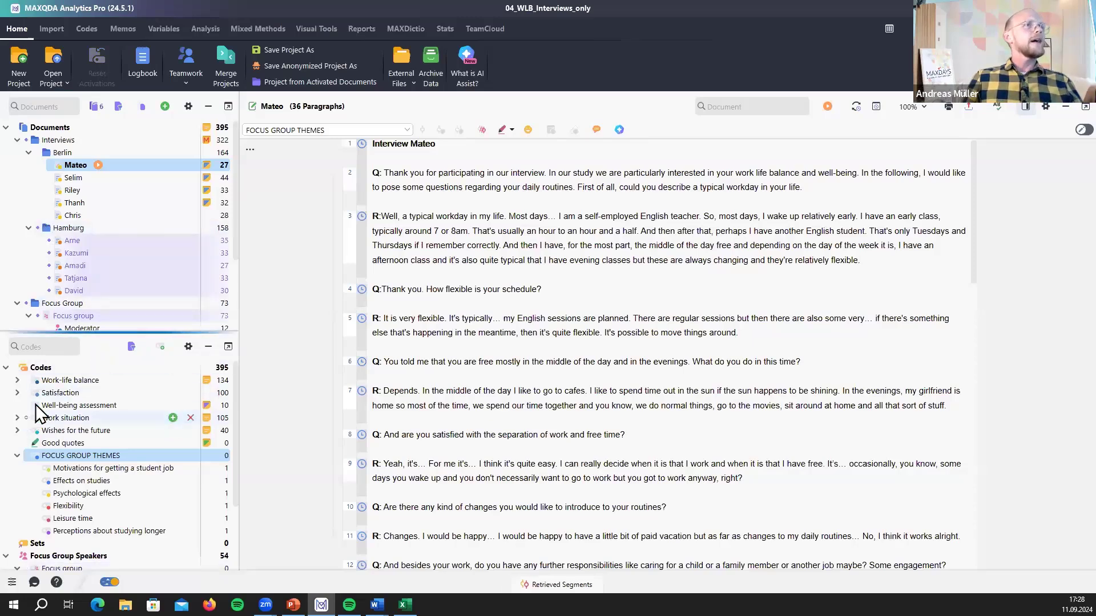
pyautogui.click(17, 380)
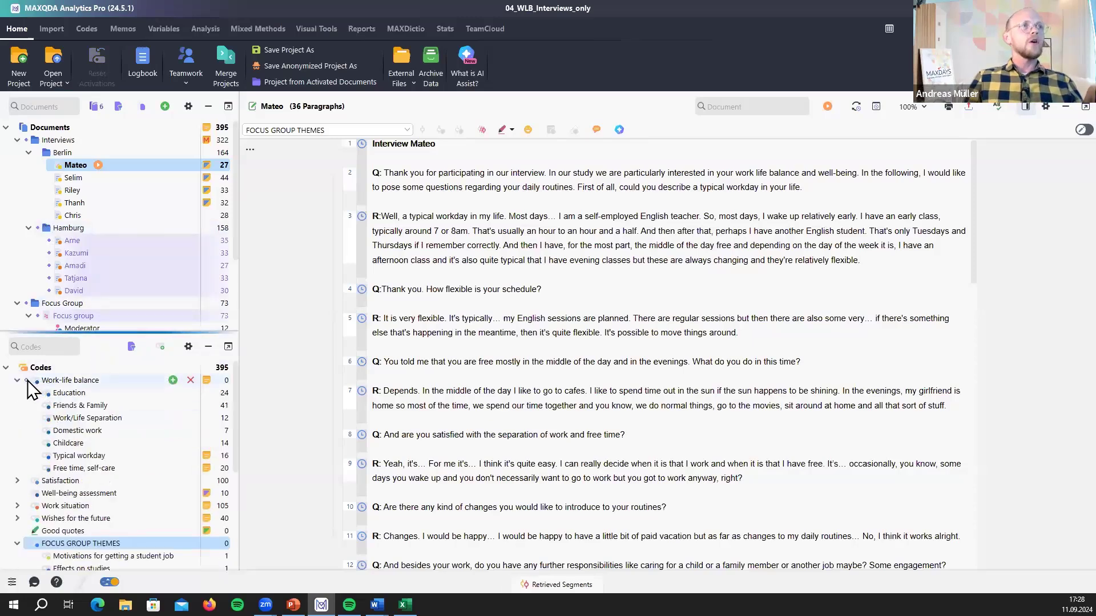
pyautogui.click(26, 381)
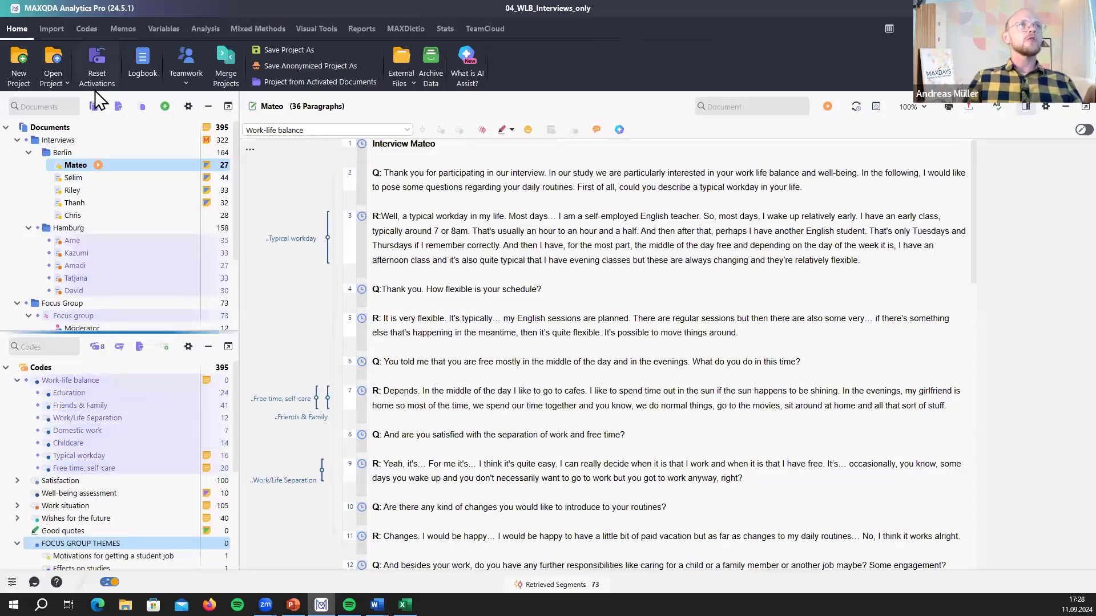
pyautogui.moveTo(108, 163)
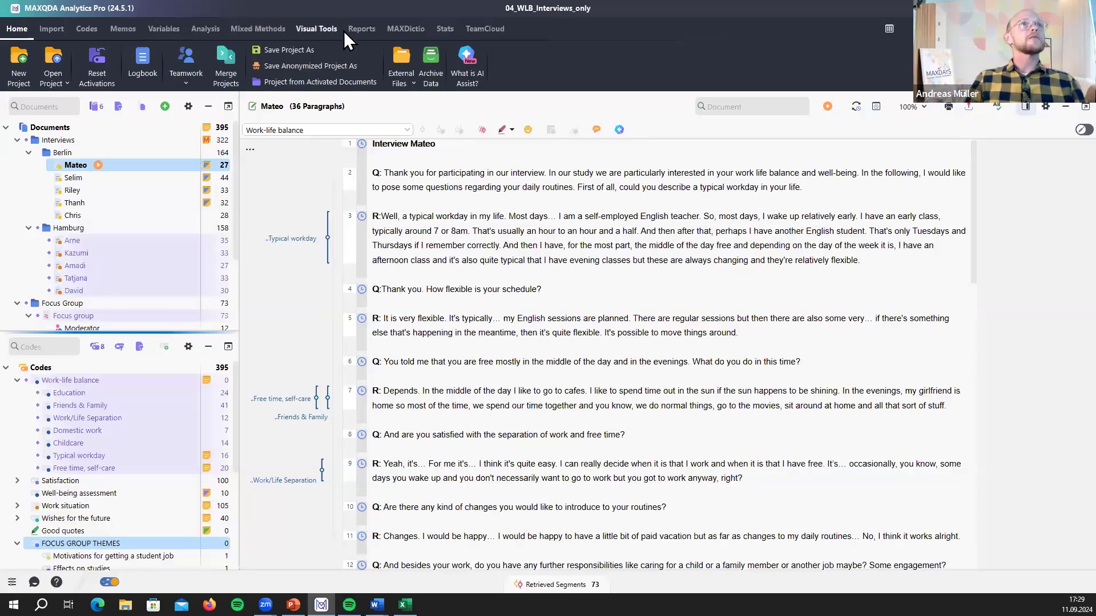
pyautogui.click(316, 28)
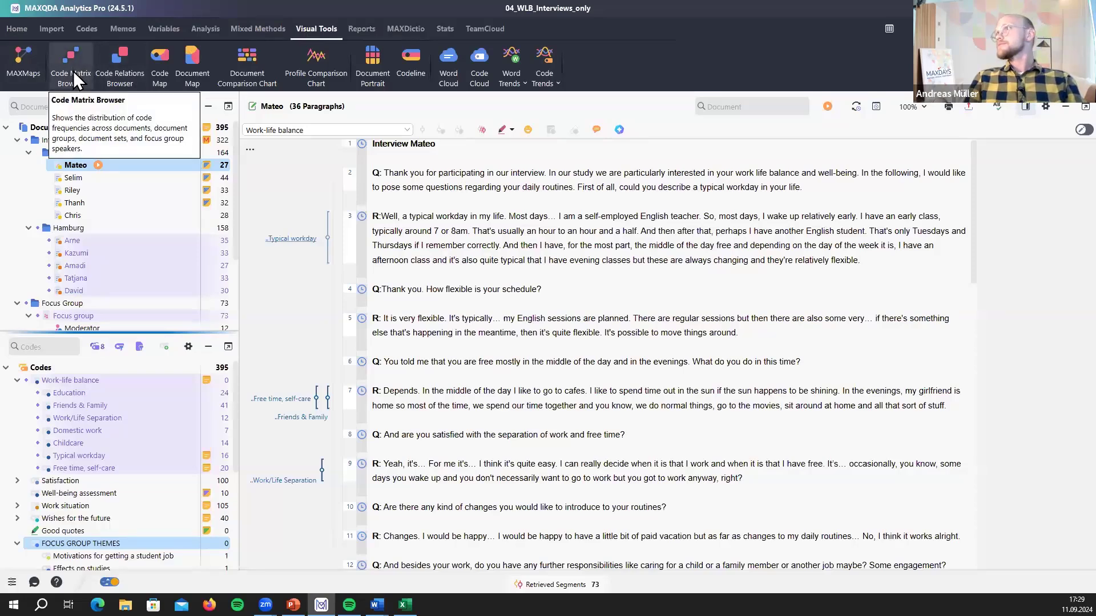
# - Build a Code Matrix Browser with documents as columns, using only activated documents and codes
pyautogui.click(74, 71)
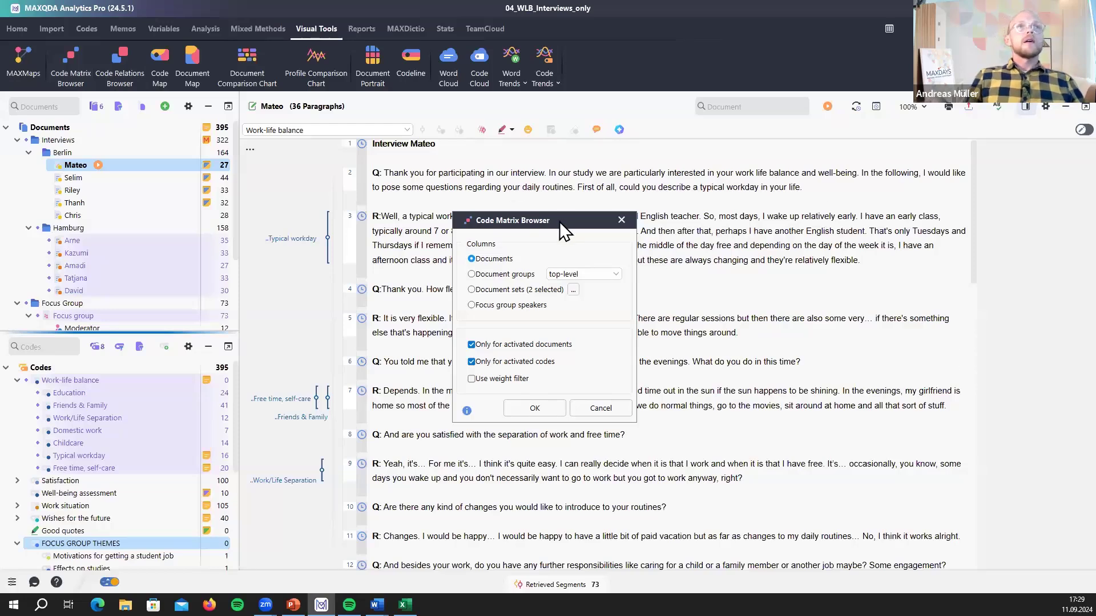
pyautogui.moveTo(557, 221); pyautogui.dragTo(467, 137)
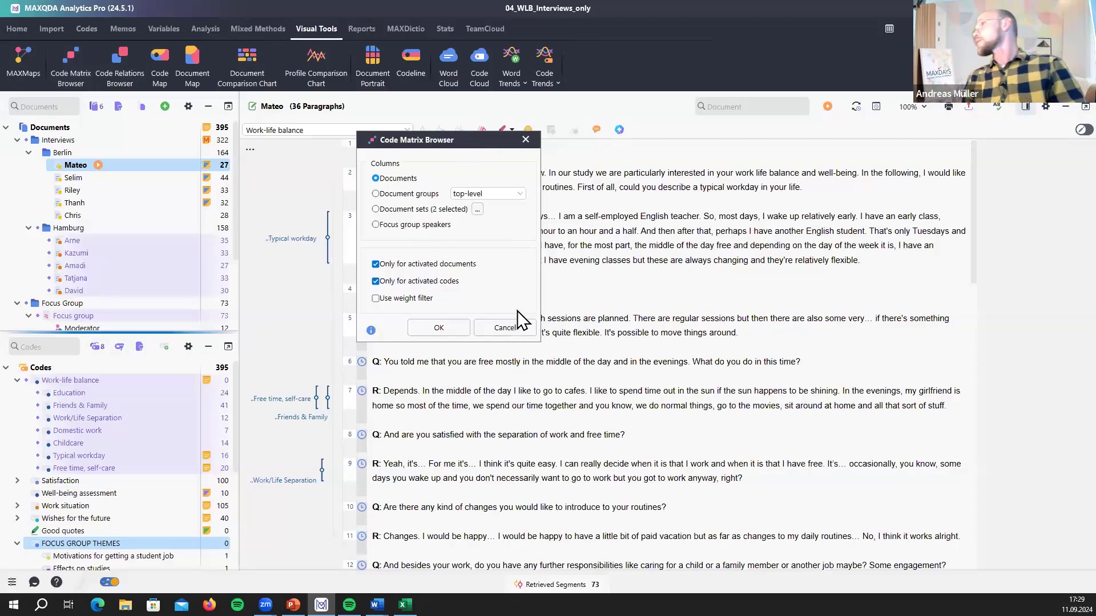
pyautogui.click(422, 323)
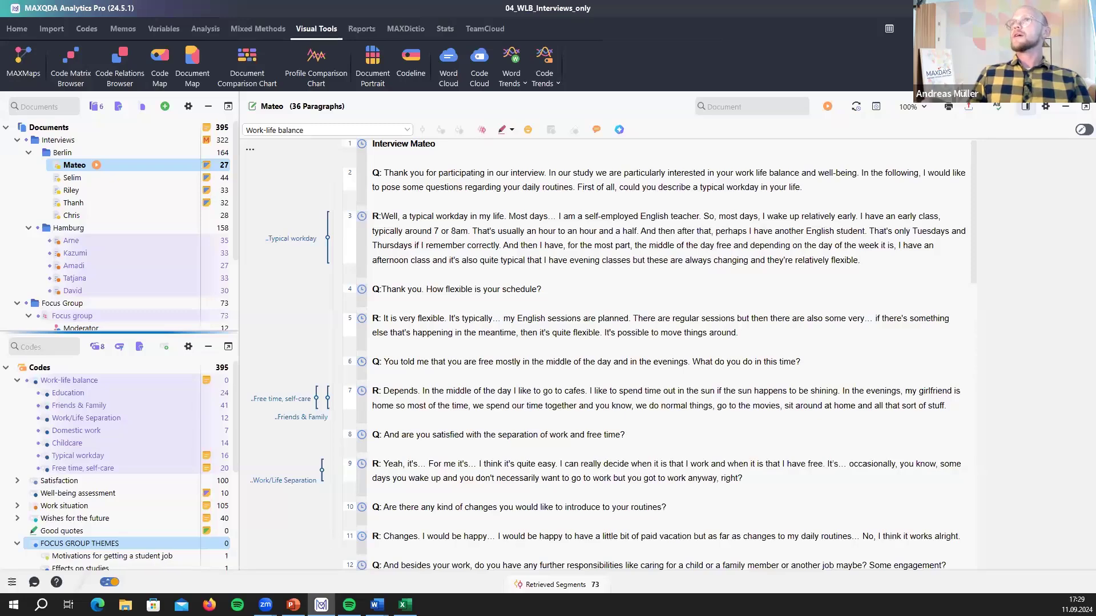
# - Enlarge the code matrix window and display its cells as a colour-coded heat map of counts
pyautogui.moveTo(309, 0); pyautogui.dragTo(308, 65)
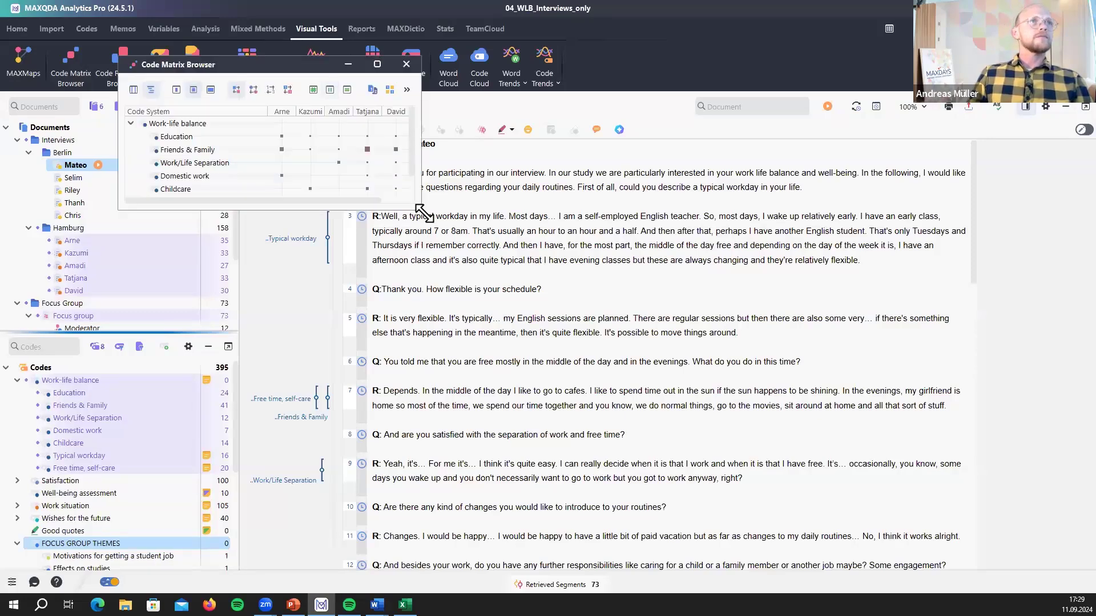
pyautogui.moveTo(423, 210); pyautogui.dragTo(609, 235)
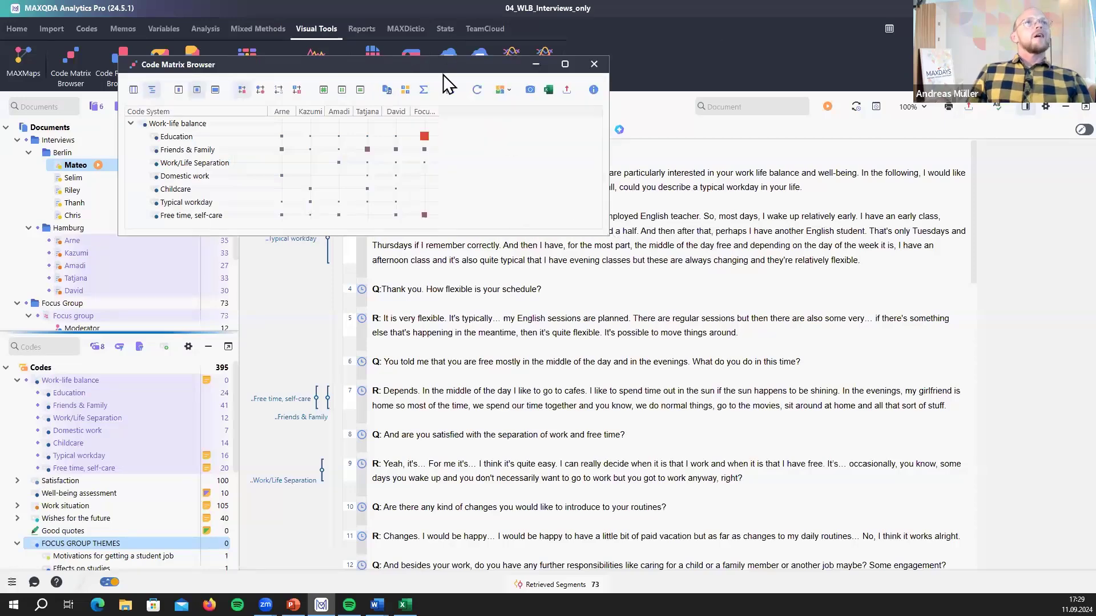
pyautogui.moveTo(455, 68); pyautogui.dragTo(641, 182)
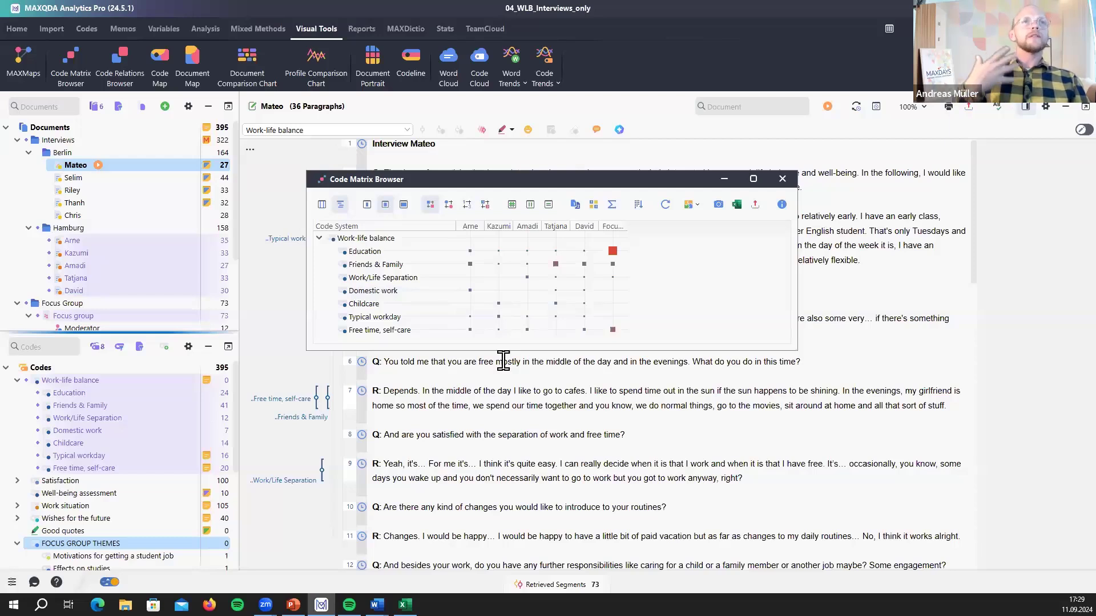
pyautogui.click(466, 205)
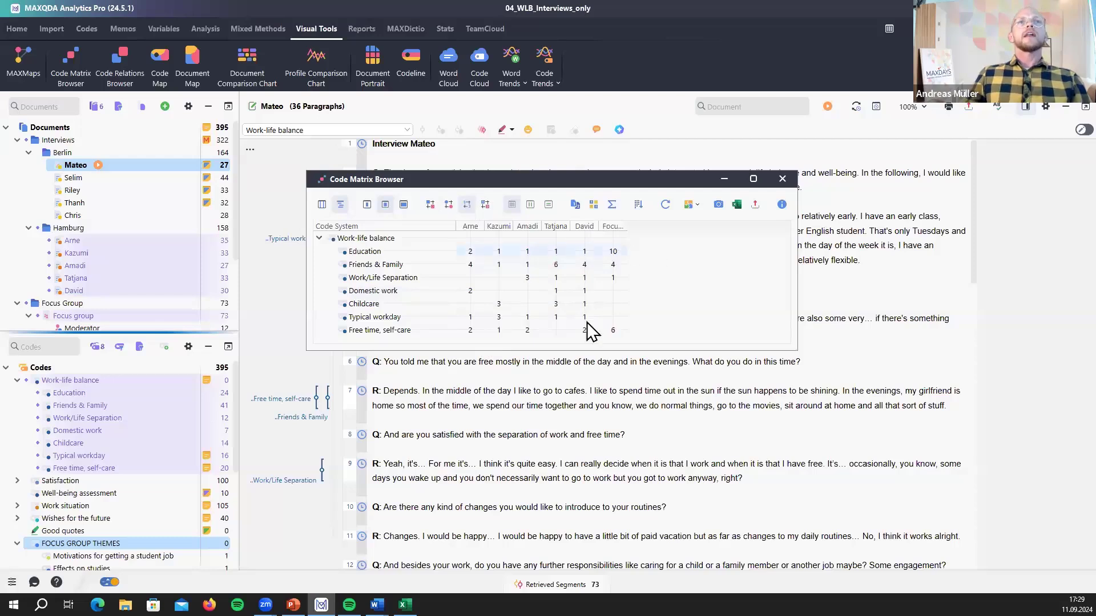
pyautogui.click(485, 205)
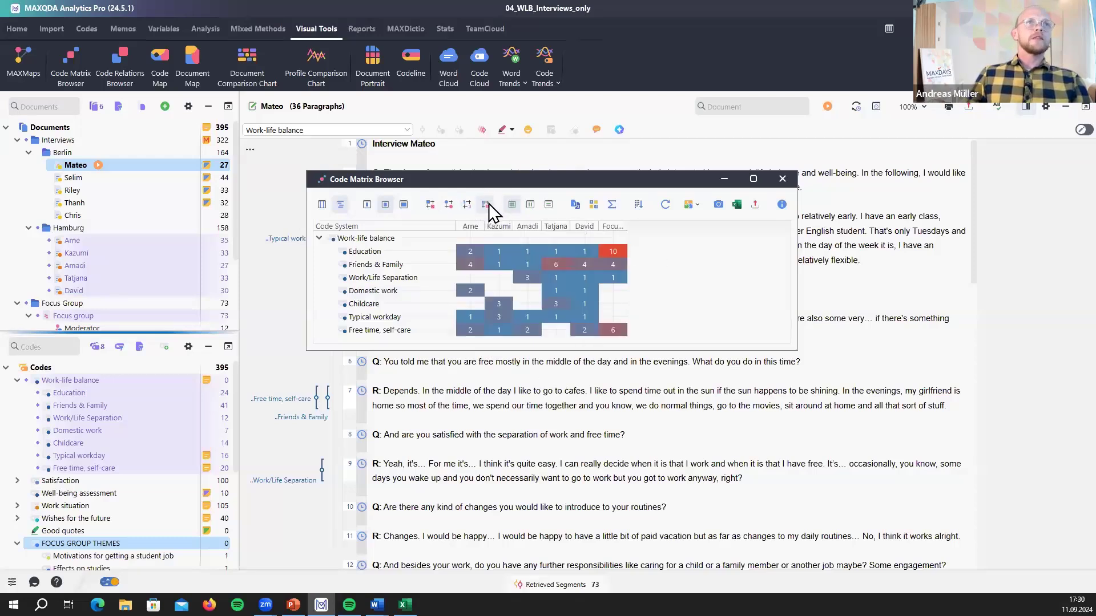
pyautogui.click(430, 204)
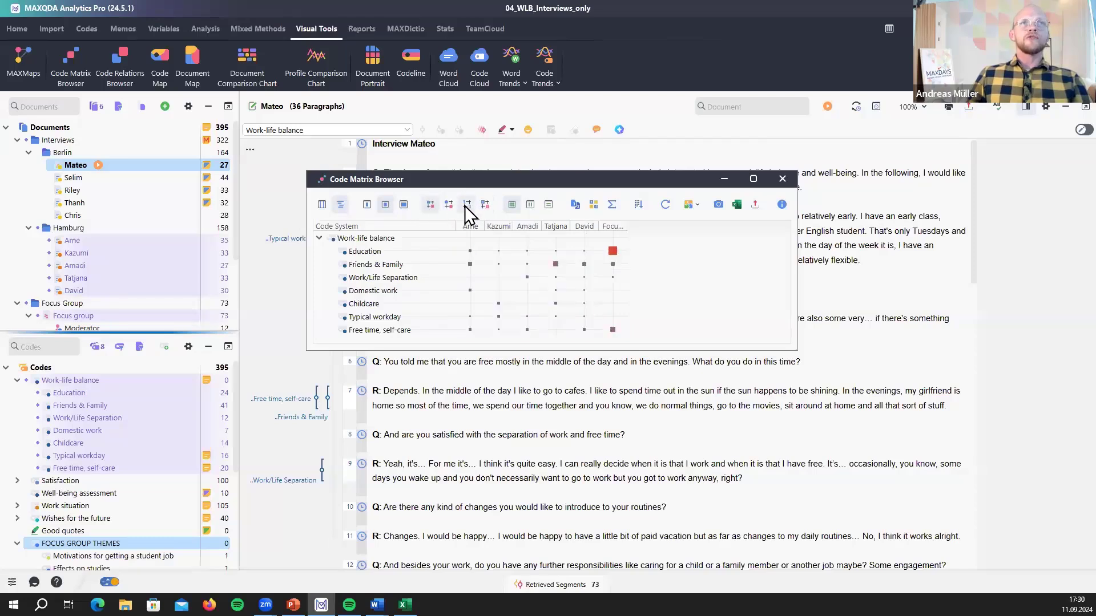
pyautogui.click(485, 205)
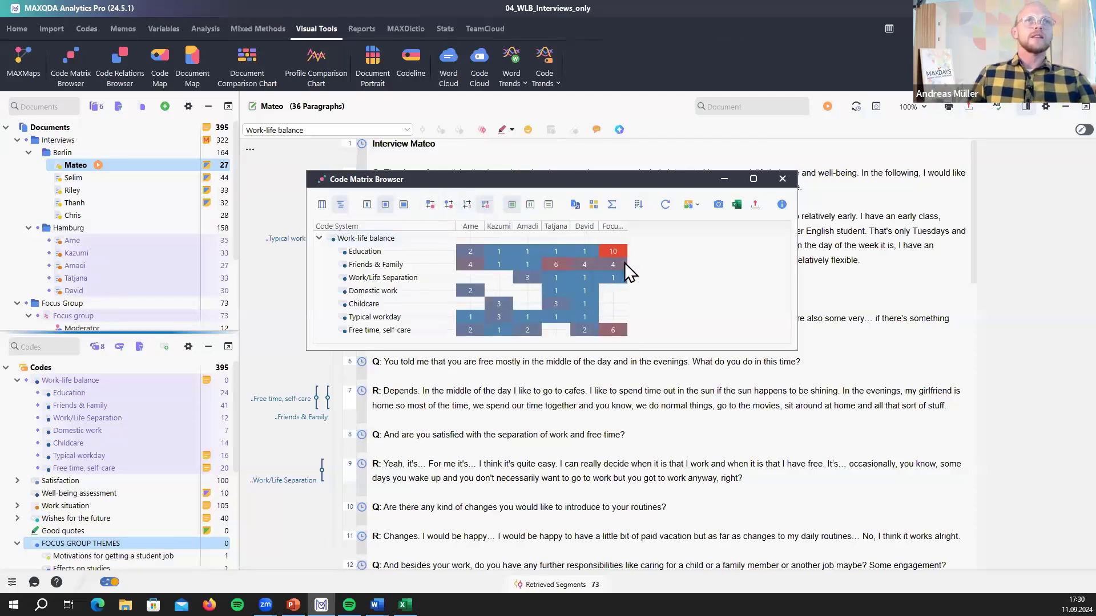
pyautogui.moveTo(625, 263)
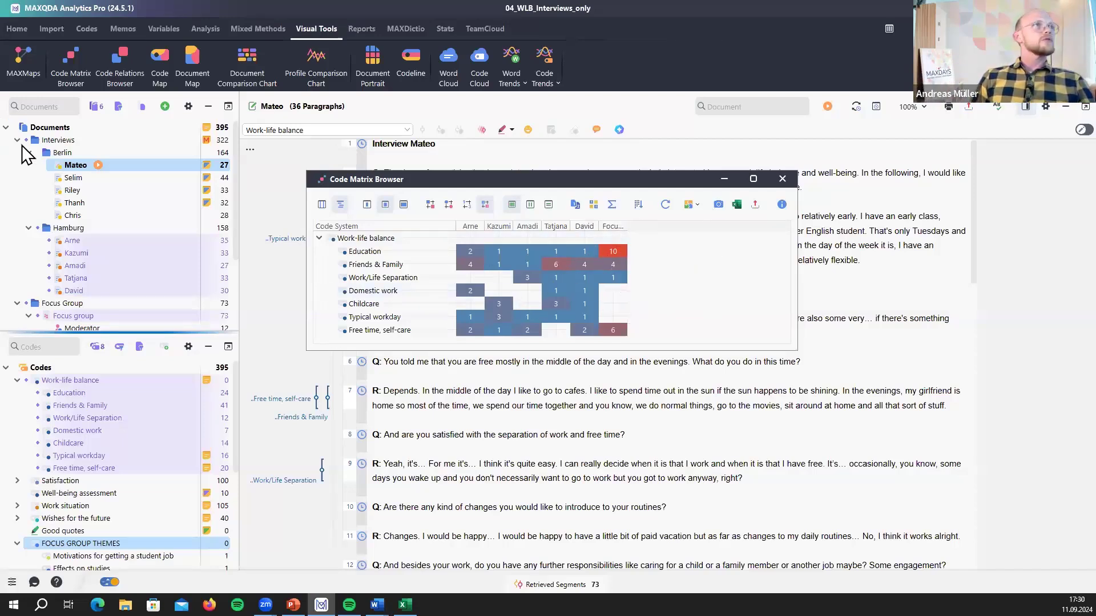
# - Deactivate the focus group and rebuild the matrix so only Arne to David remain
pyautogui.click(38, 315)
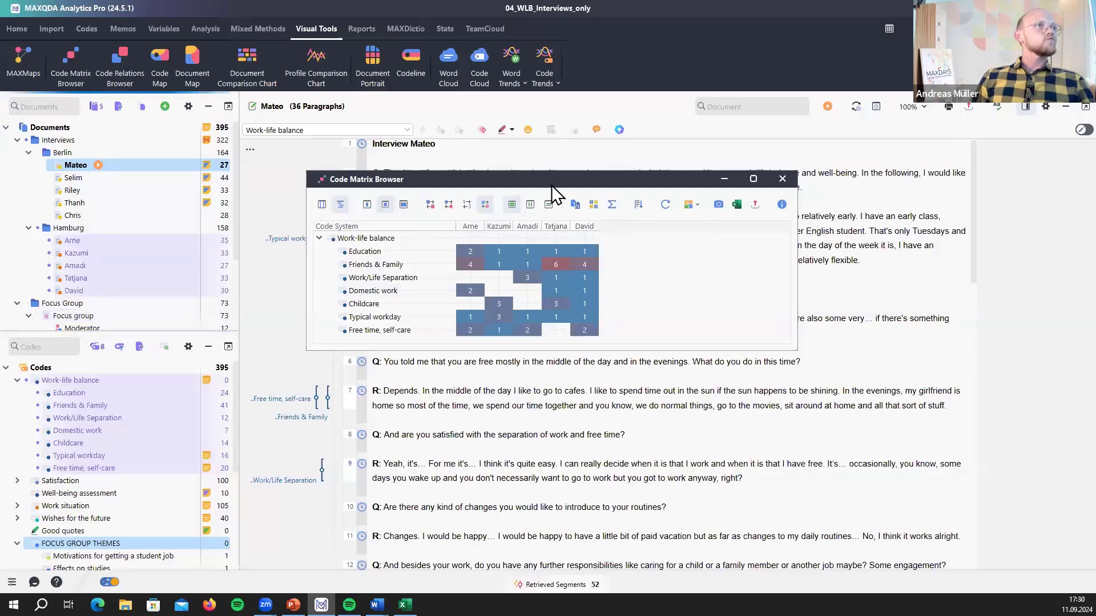
pyautogui.click(665, 205)
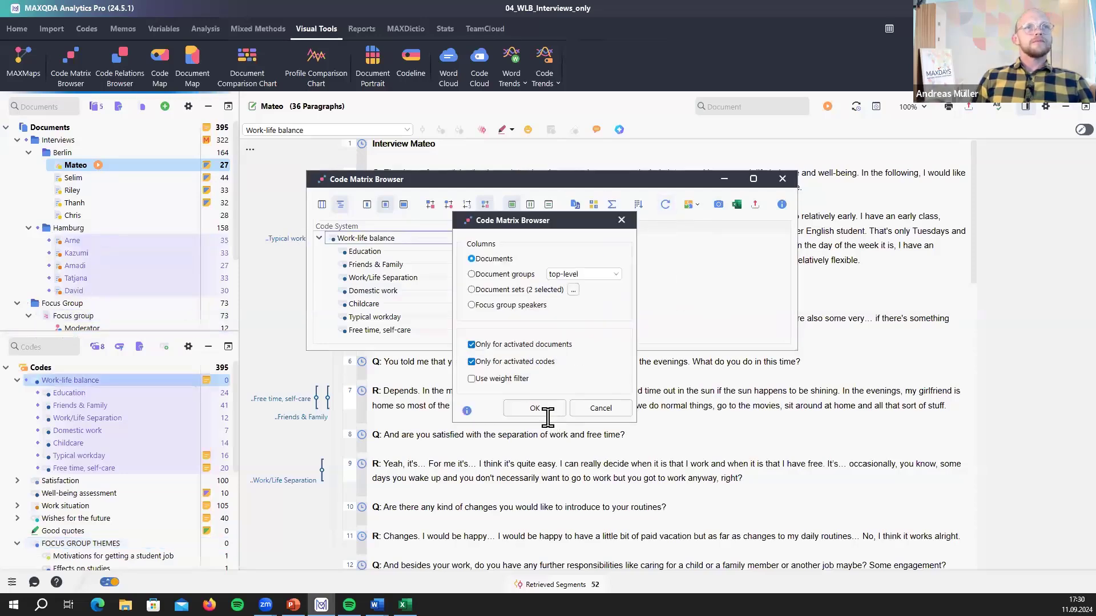
pyautogui.click(508, 408)
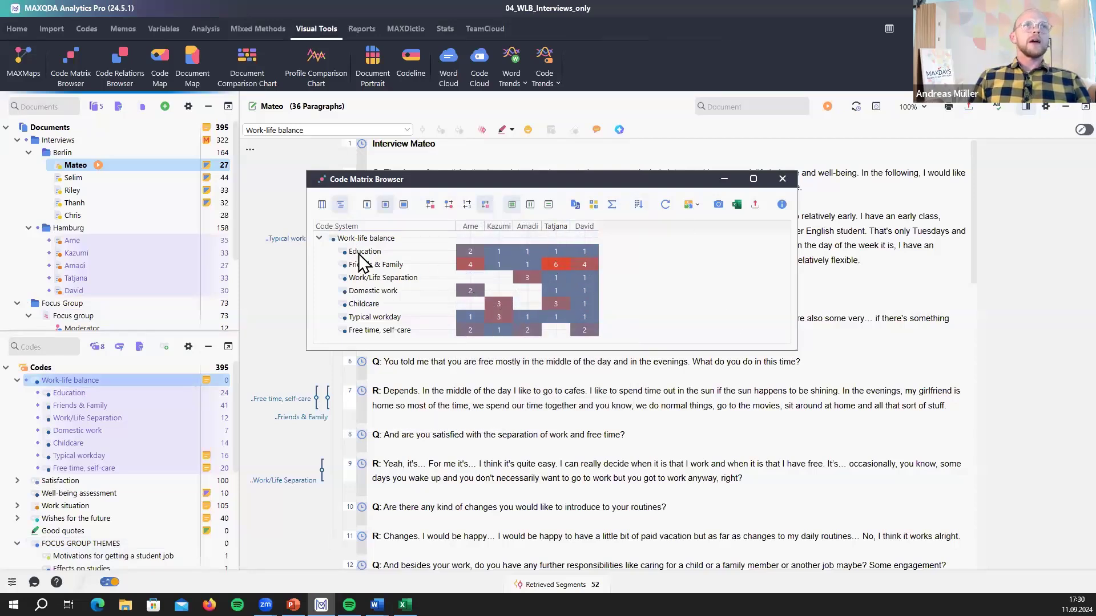
# - Add Σ sum totals and enlarge the matrix window to reveal the SUM row
pyautogui.click(611, 204)
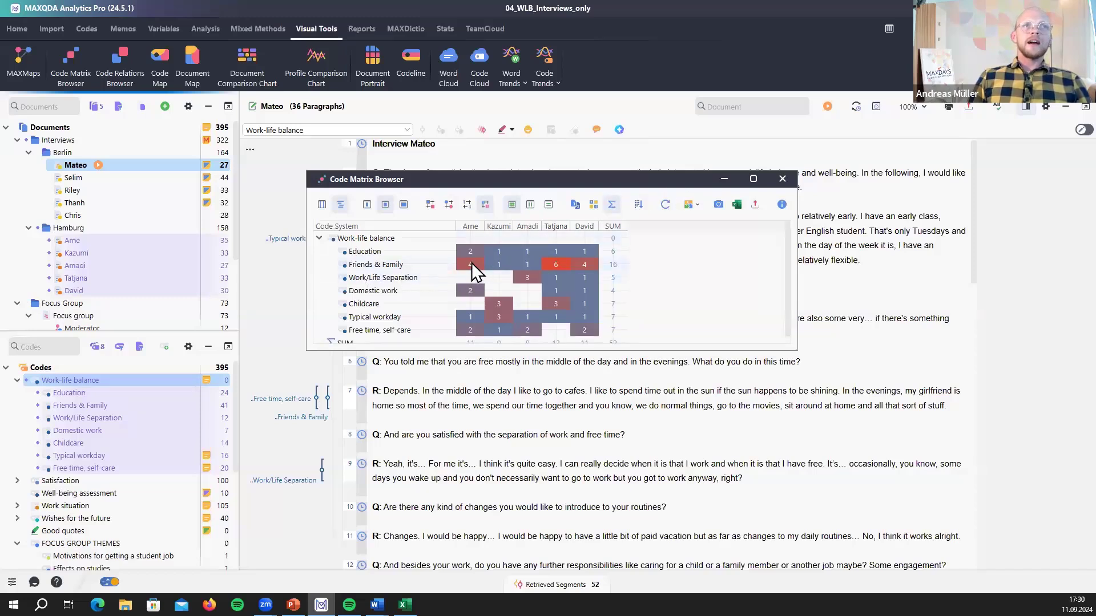
pyautogui.moveTo(471, 265)
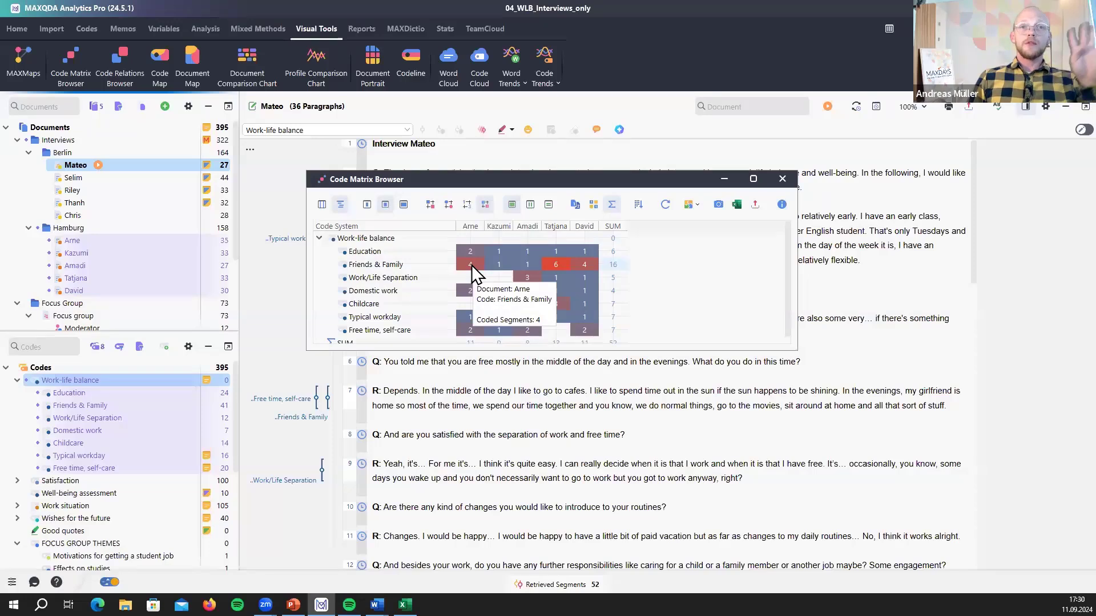
pyautogui.moveTo(529, 268)
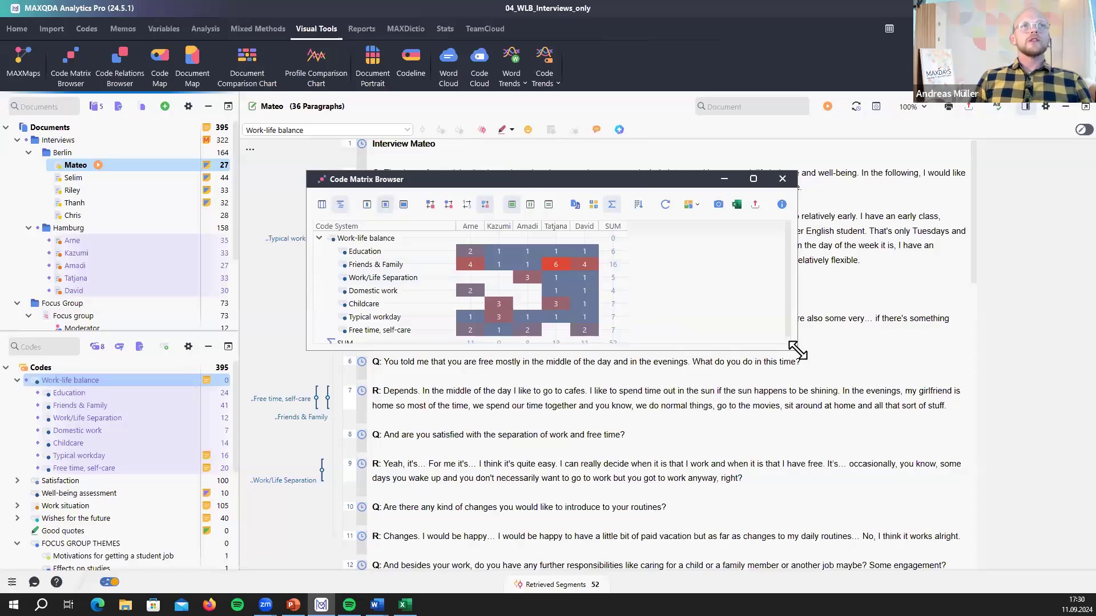
pyautogui.moveTo(797, 350); pyautogui.dragTo(833, 394)
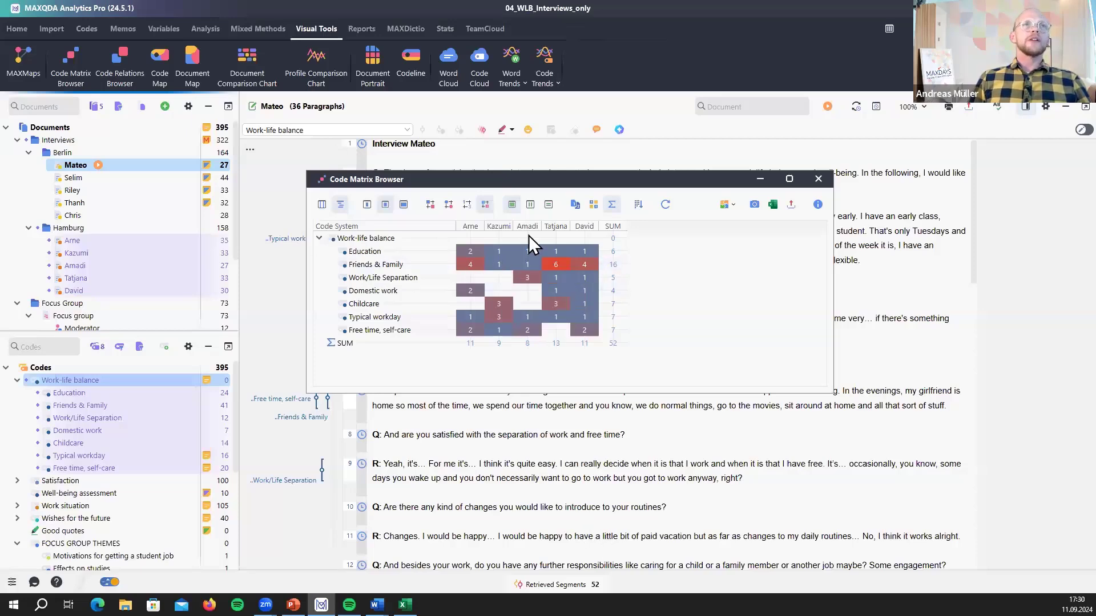
pyautogui.moveTo(564, 311)
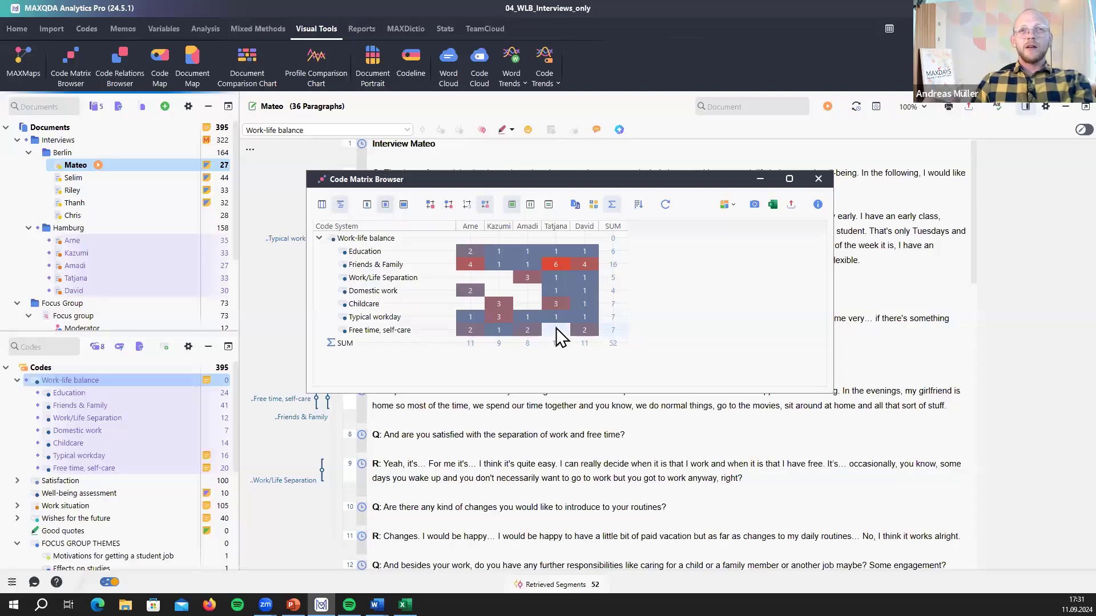
pyautogui.moveTo(561, 337)
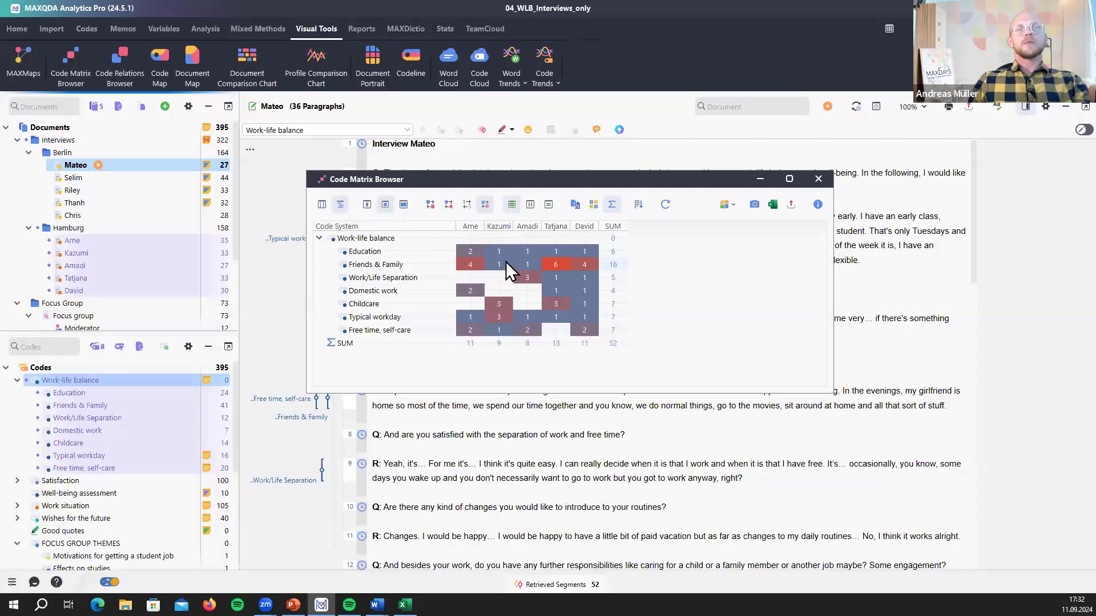
pyautogui.moveTo(512, 247)
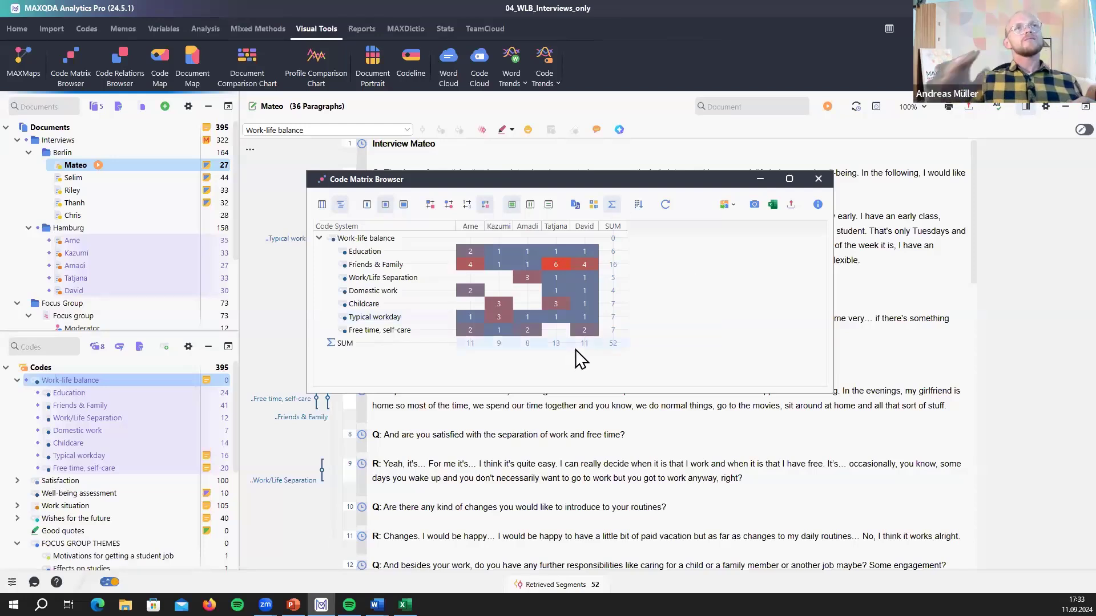
pyautogui.click(432, 206)
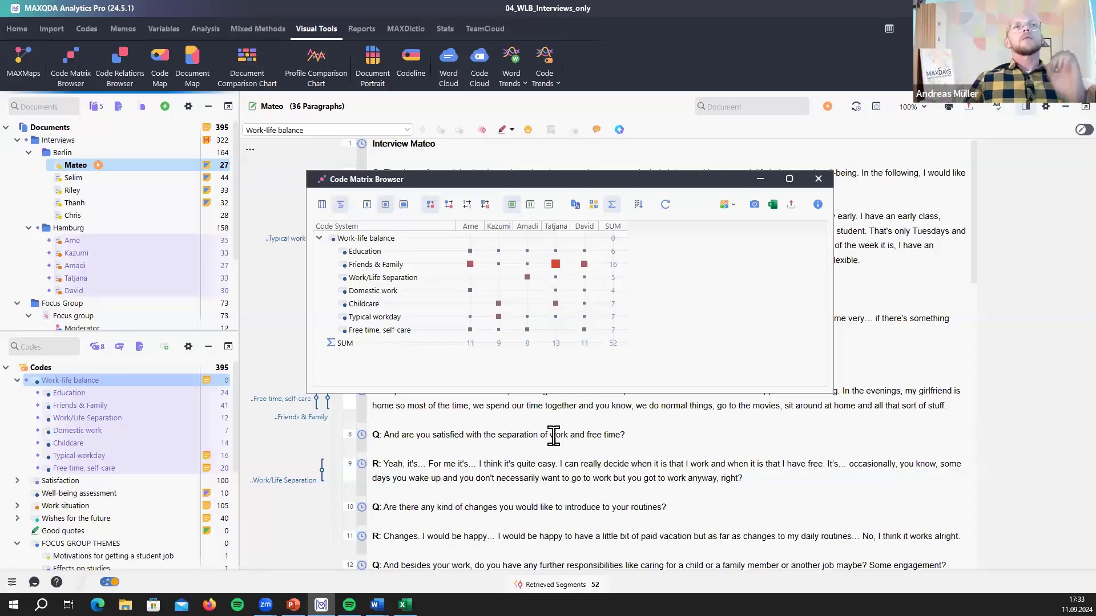
pyautogui.moveTo(468, 252)
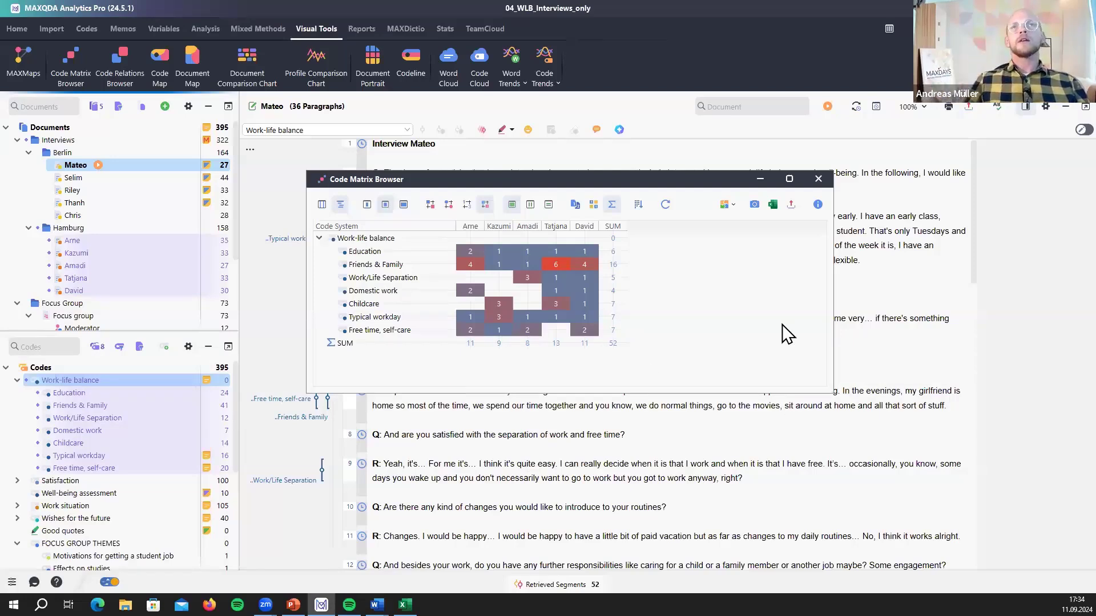
pyautogui.click(818, 178)
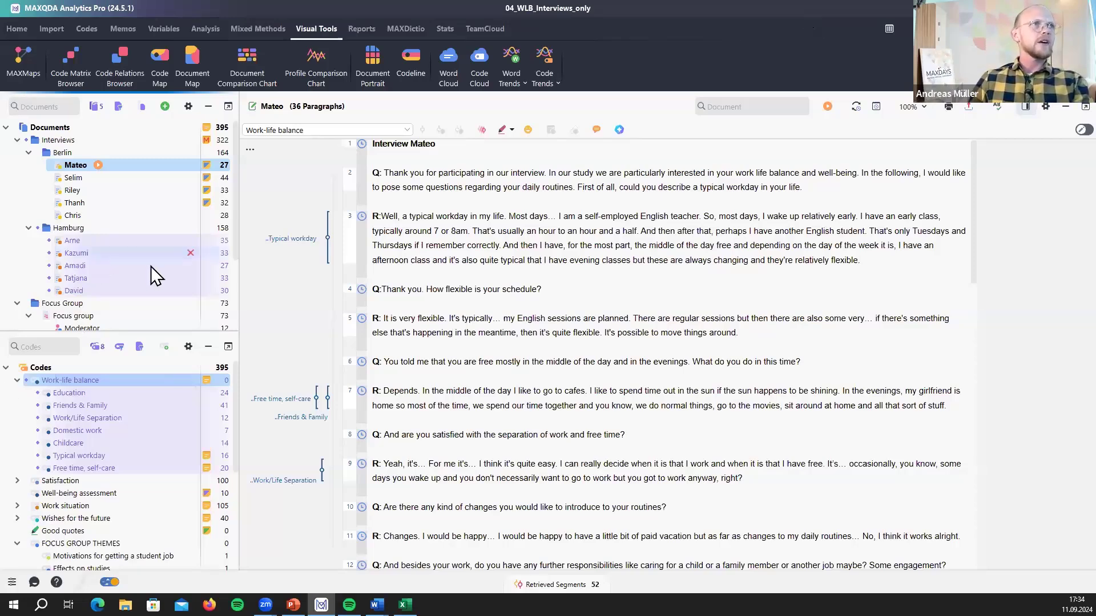
# - Create a Codeline for Kazumi's interview and move the chart lower and to the left
pyautogui.rightClick(97, 253)
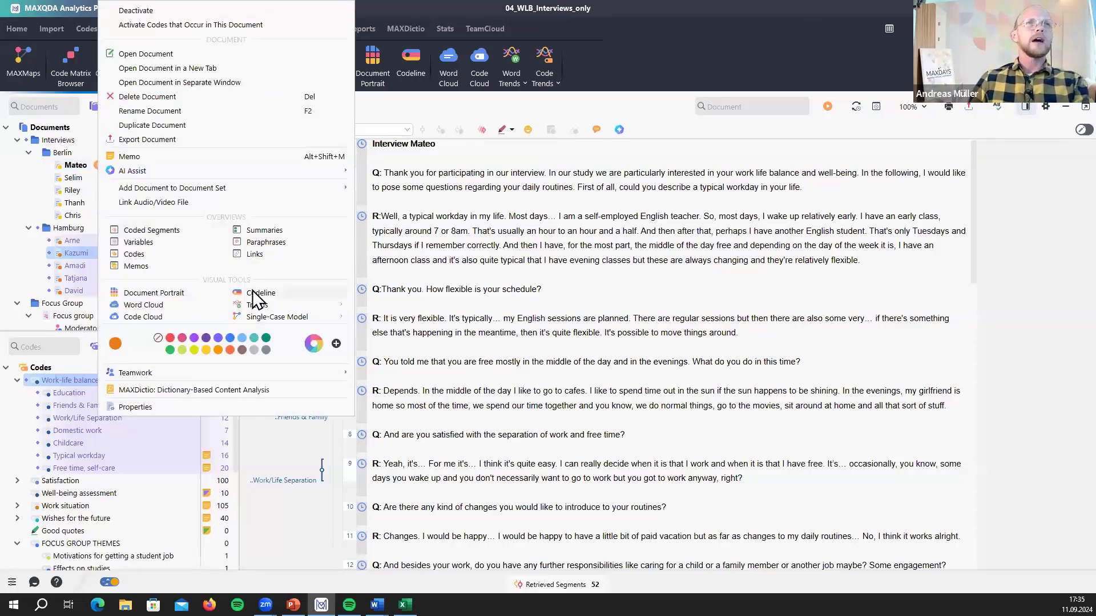
pyautogui.click(252, 292)
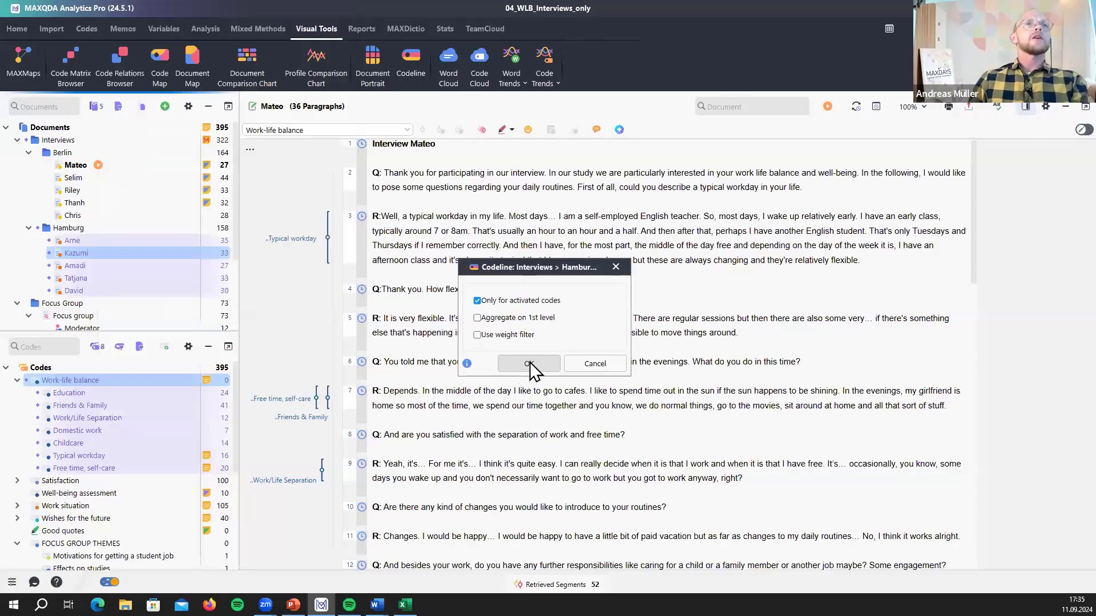
pyautogui.click(530, 362)
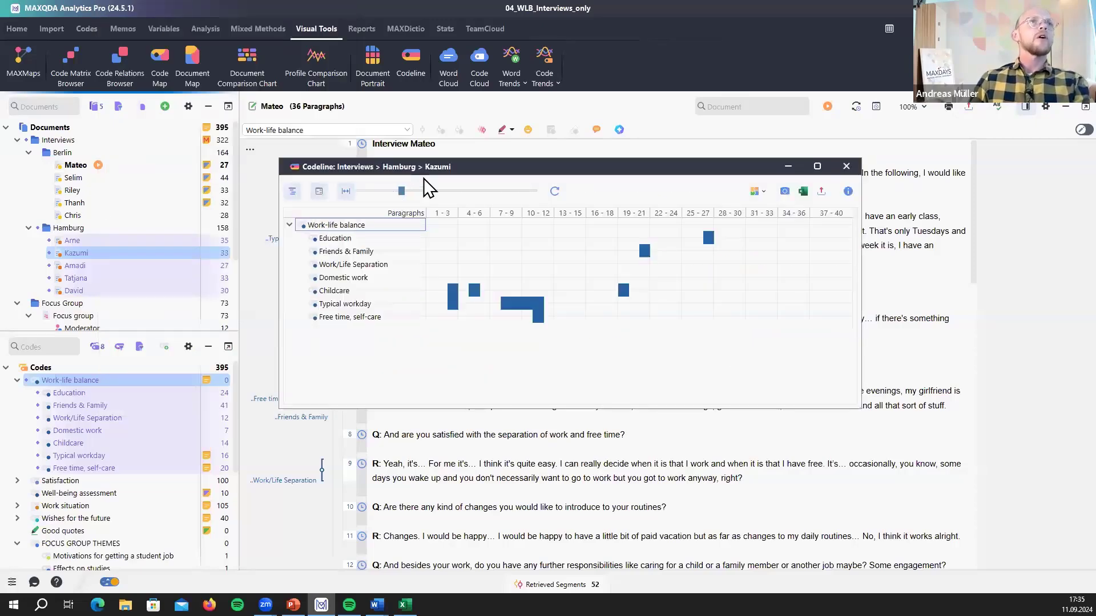
pyautogui.moveTo(425, 166); pyautogui.dragTo(250, 263)
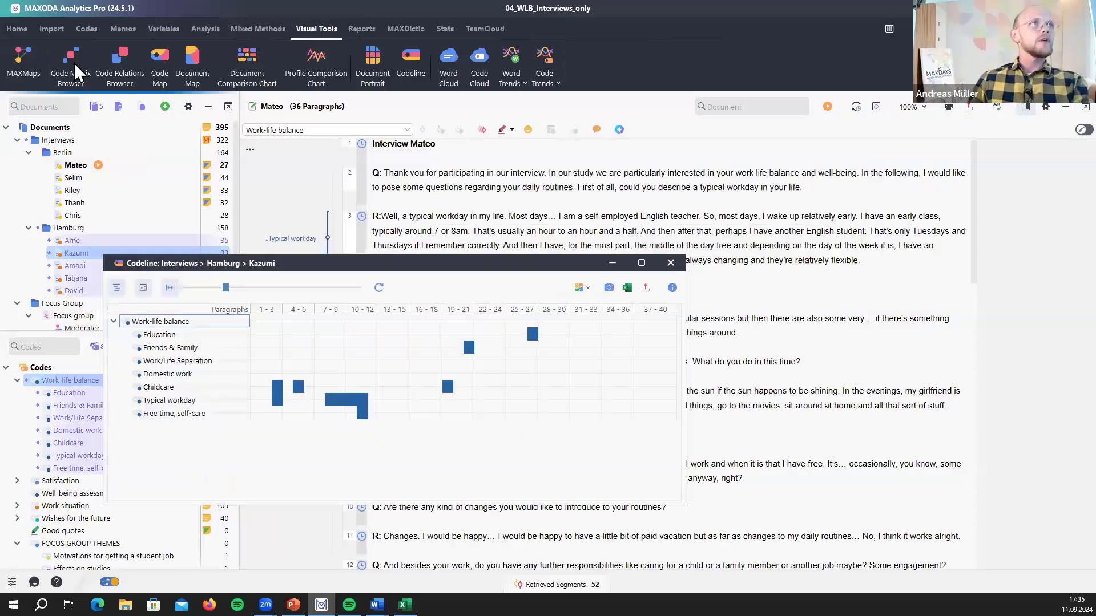
# - Close Kazumi's codeline chart and collapse the Codes root to its top-level sections
pyautogui.rightClick(77, 253)
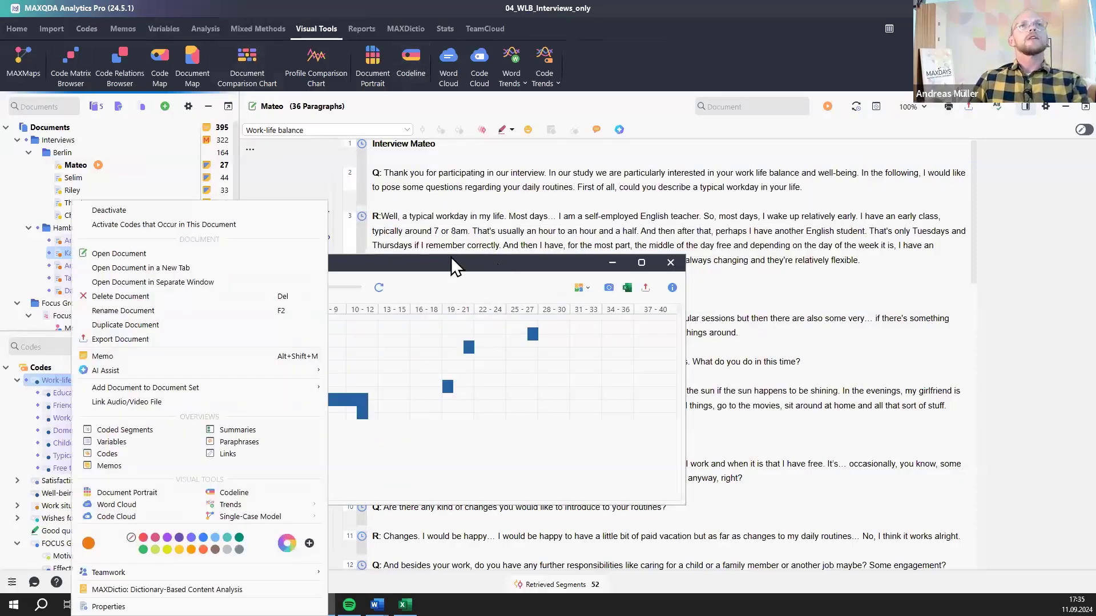
pyautogui.click(442, 257)
pyautogui.moveTo(567, 265); pyautogui.dragTo(552, 233)
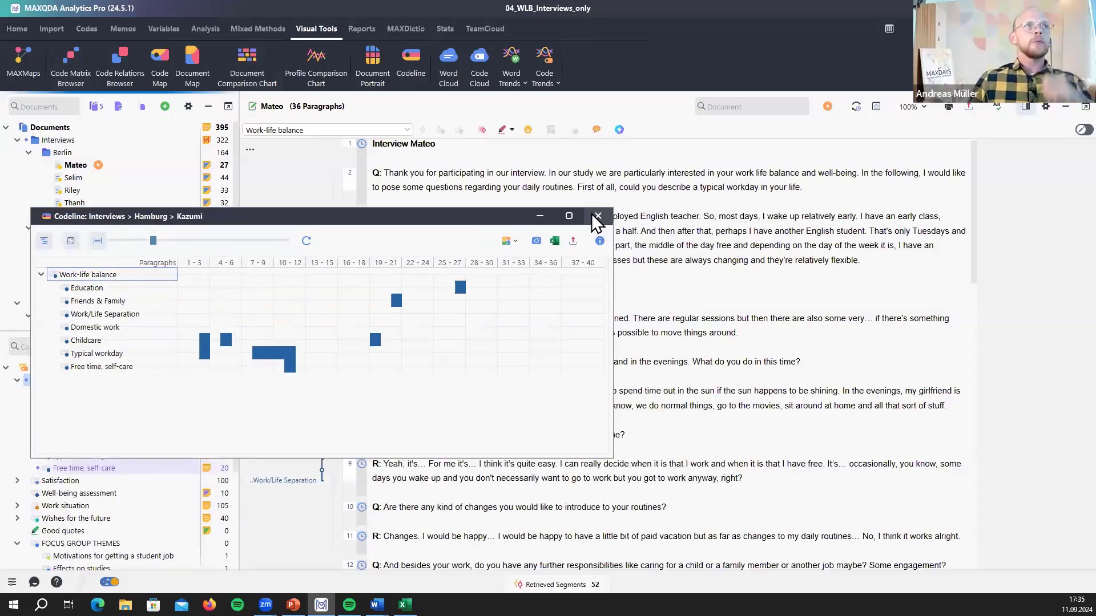
pyautogui.click(593, 215)
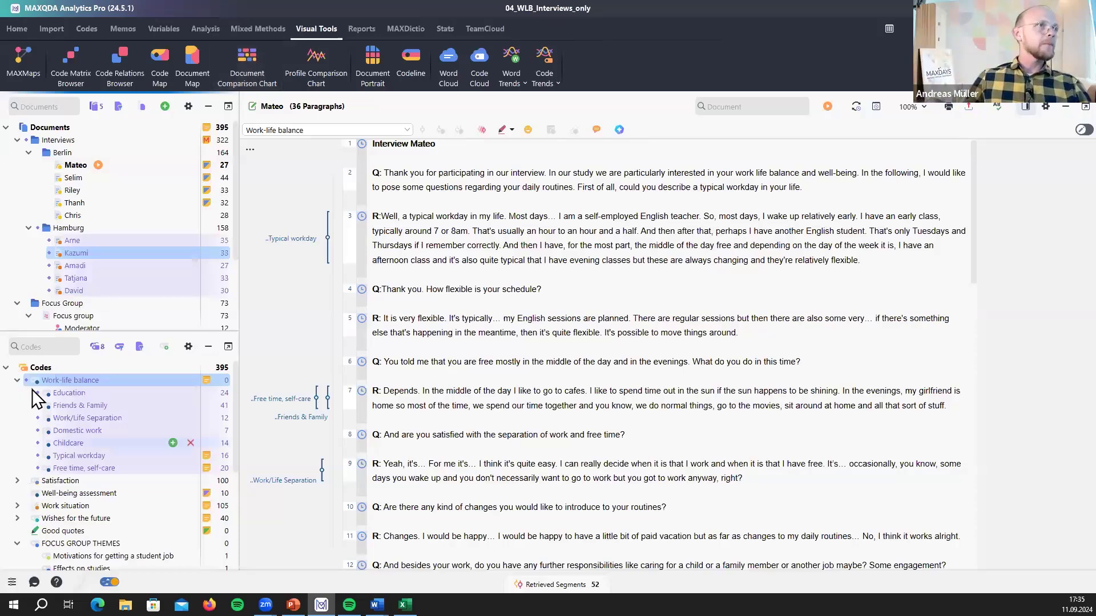
pyautogui.click(8, 368)
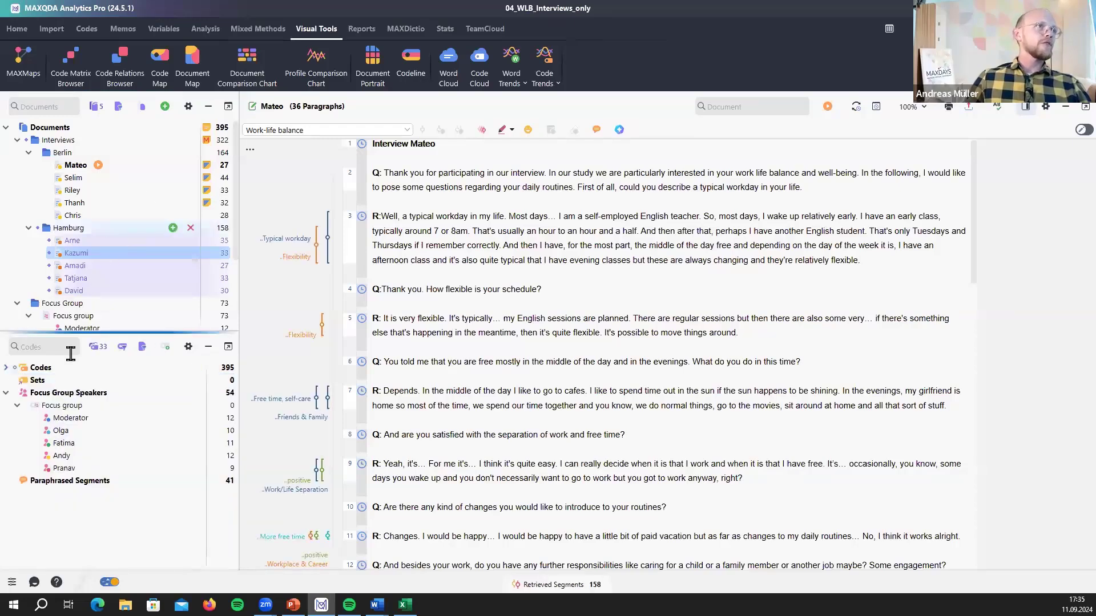
# - Create a Document Comparison Chart for the activated Hamburg interviews and fit all paragraphs to the chart width
pyautogui.click(239, 67)
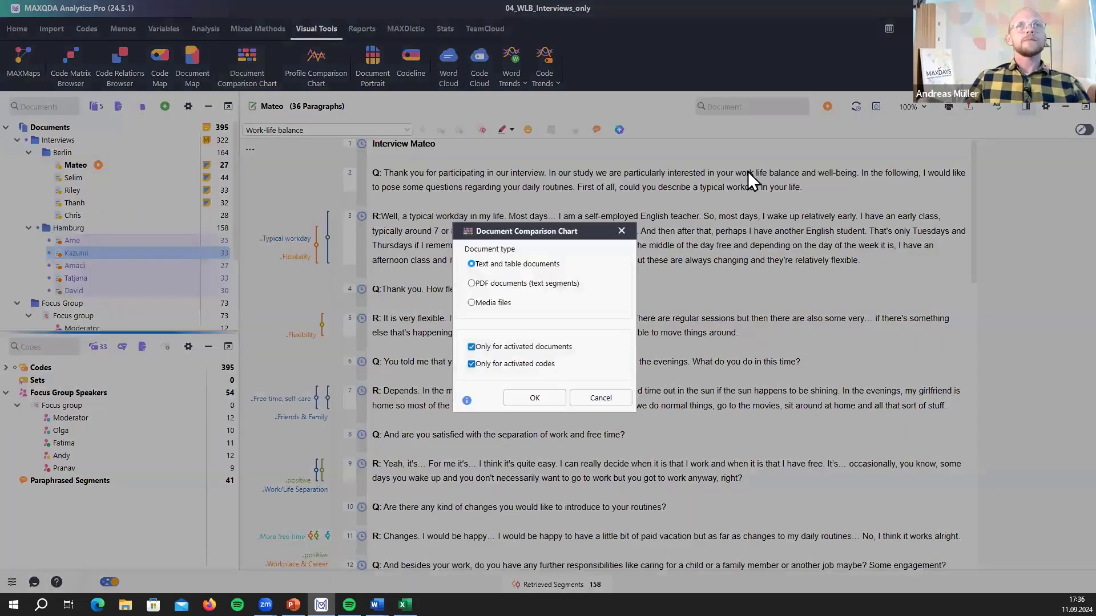
pyautogui.click(529, 398)
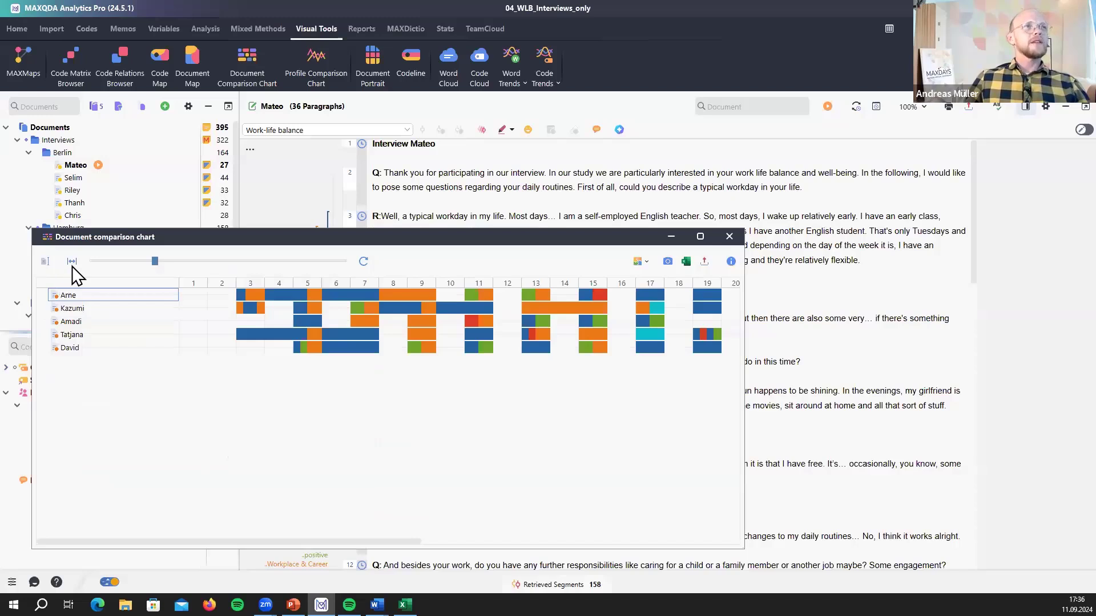
pyautogui.click(72, 261)
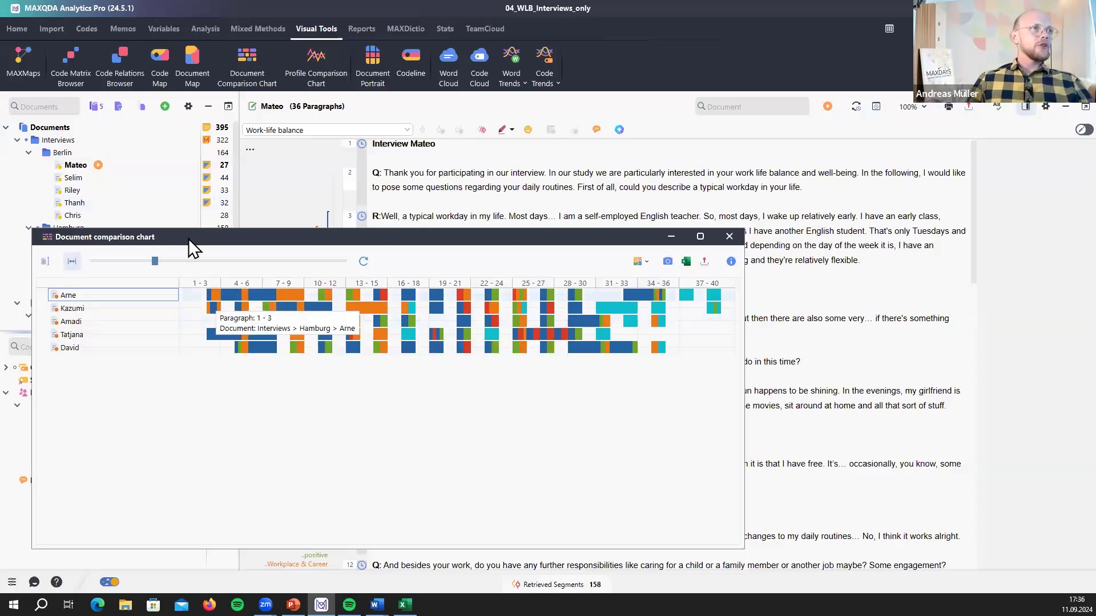
# - Move the comparison chart aside and jump to paragraphs 19–21 of Amadi's interview
pyautogui.moveTo(317, 226); pyautogui.dragTo(448, 199)
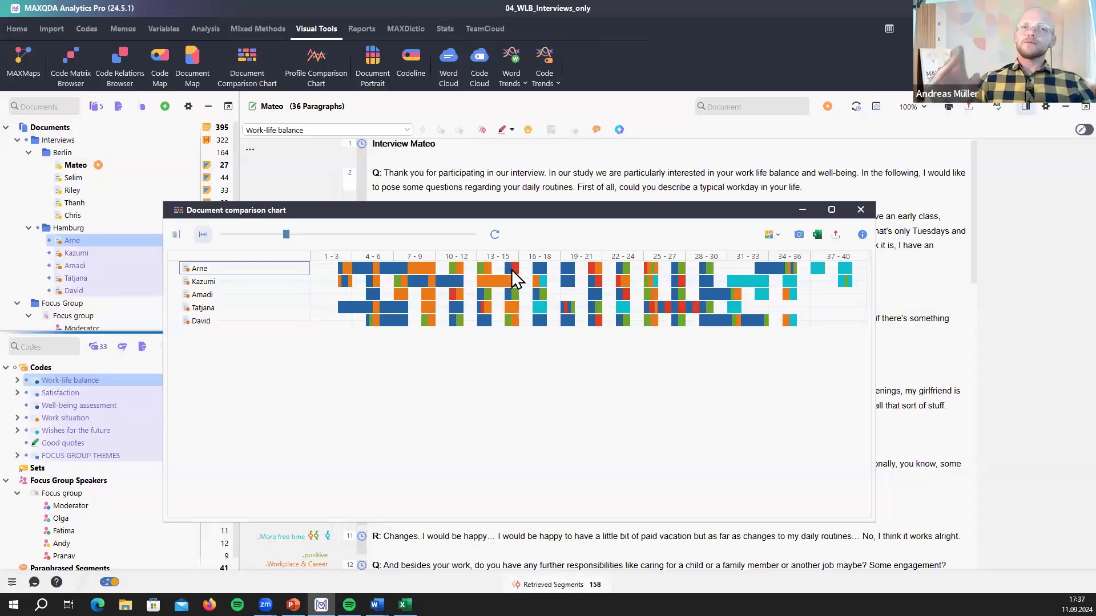
pyautogui.moveTo(511, 270)
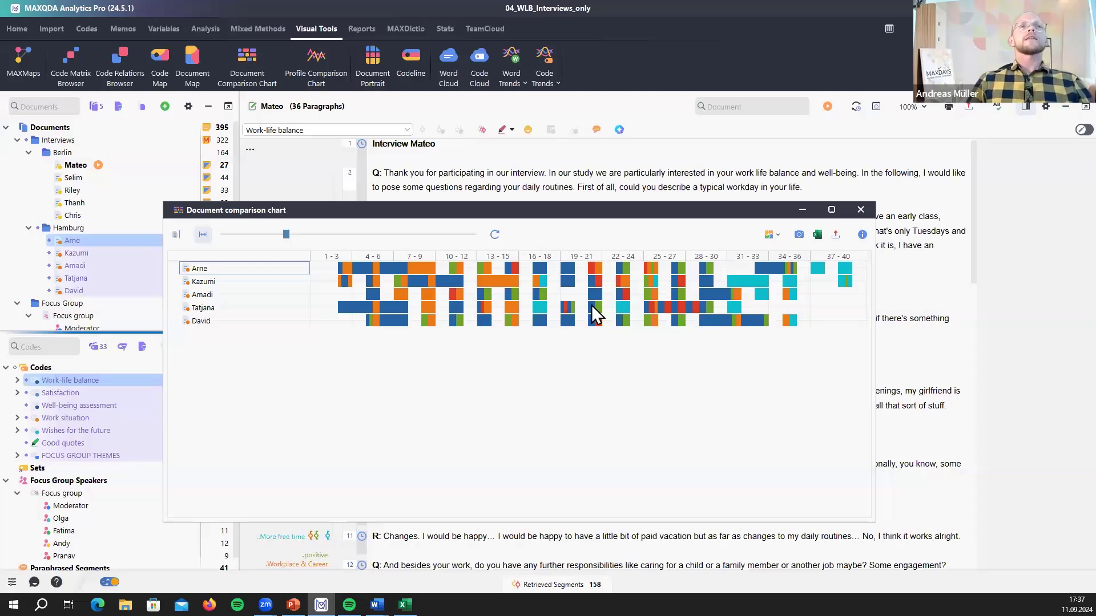
pyautogui.click(575, 293)
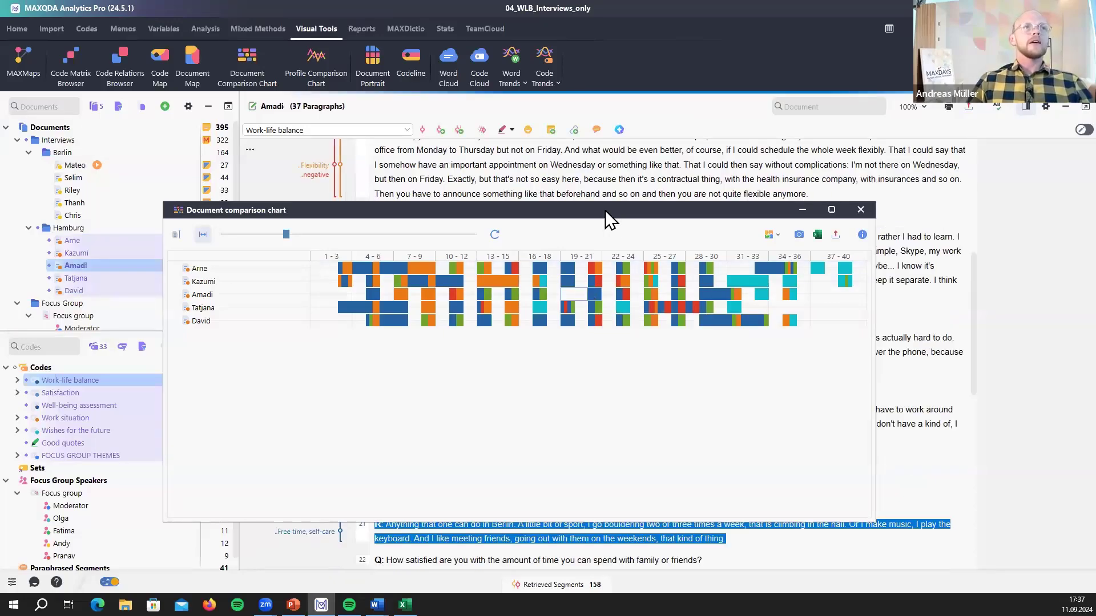
pyautogui.click(499, 563)
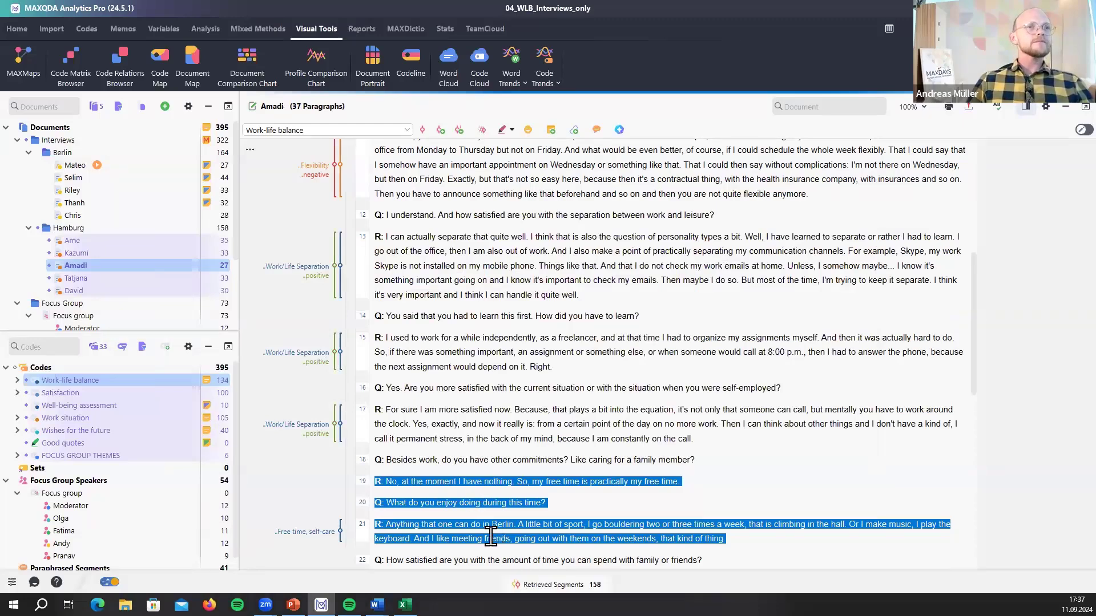
pyautogui.scroll(-6, 488, 528)
pyautogui.scroll(5, 448, 380)
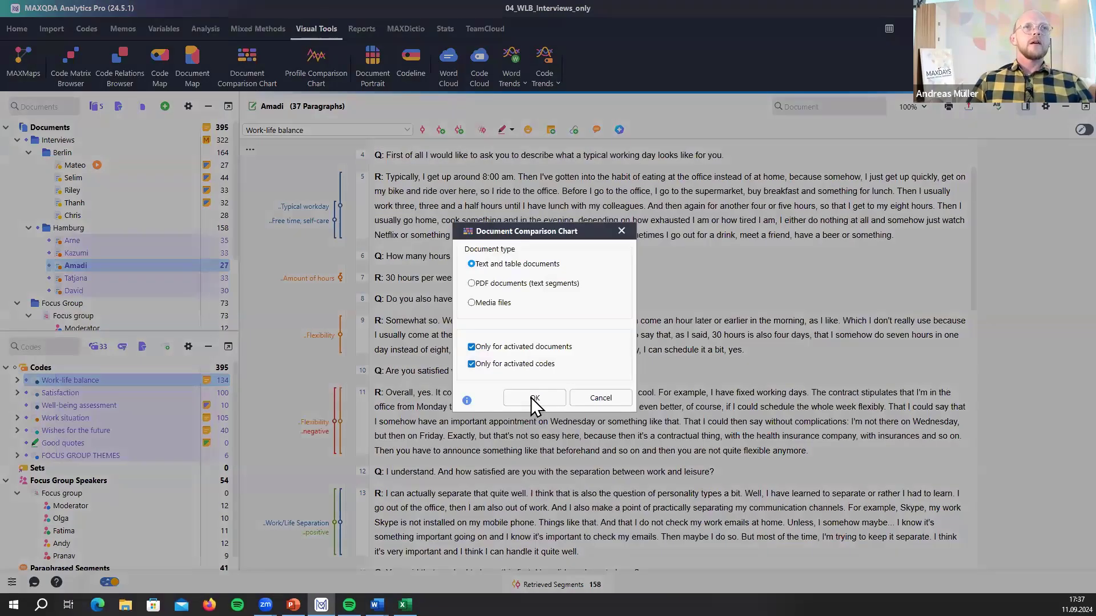
pyautogui.click(533, 399)
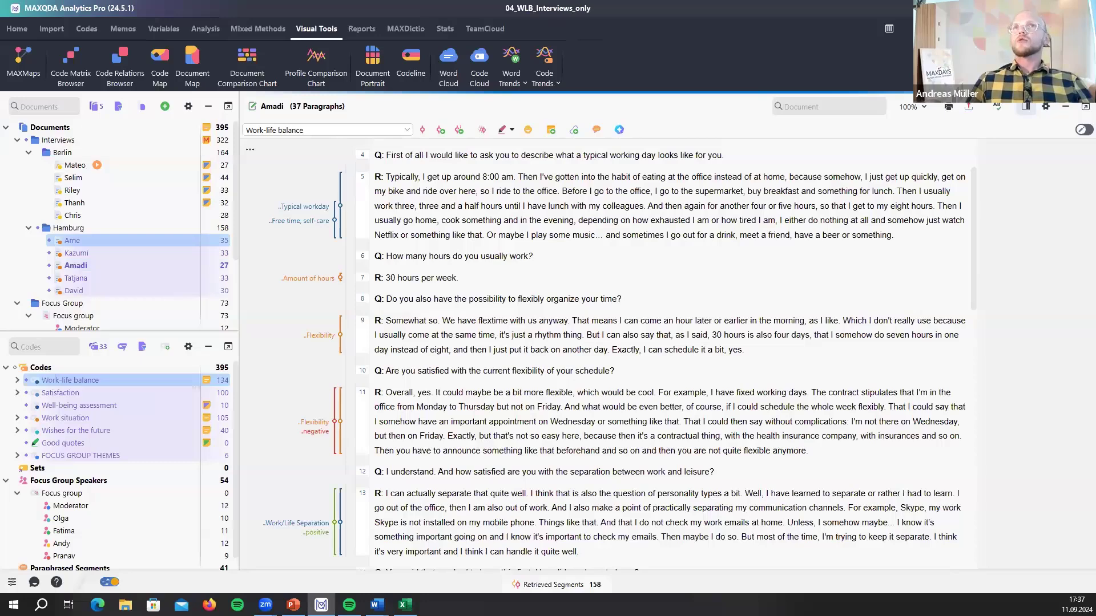
pyautogui.moveTo(457, 493); pyautogui.dragTo(463, 508)
pyautogui.scroll(-2, 467, 553)
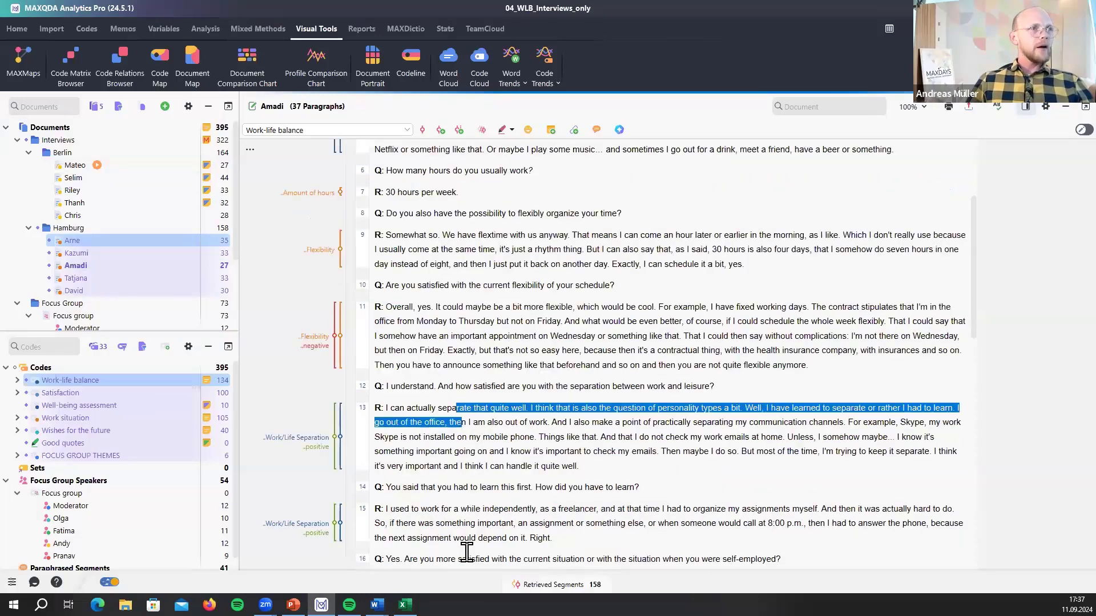
pyautogui.scroll(4, 392, 460)
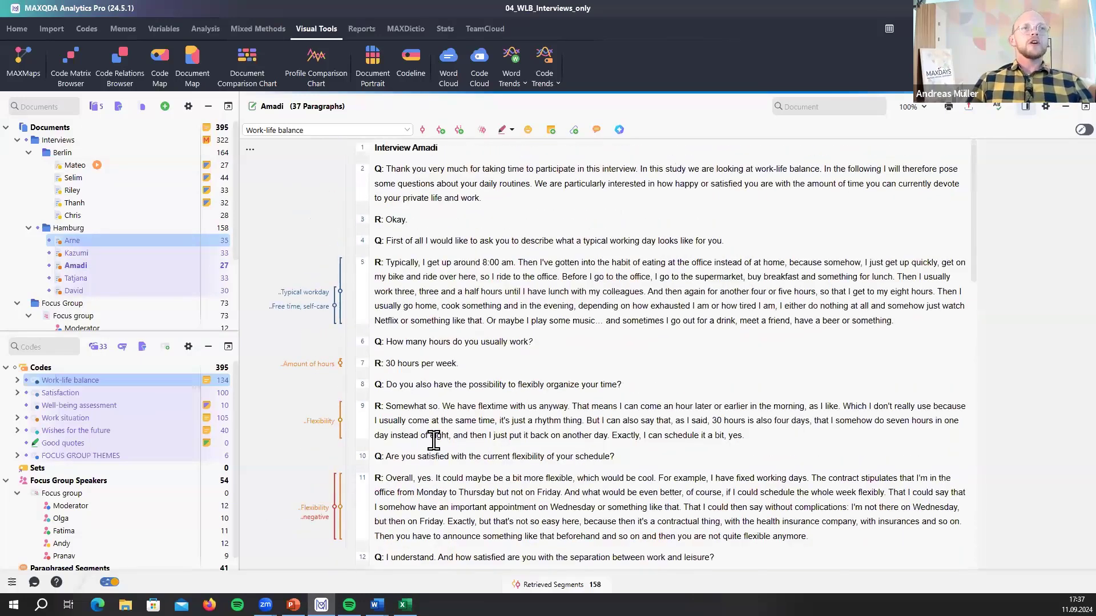
pyautogui.scroll(-2, 434, 440)
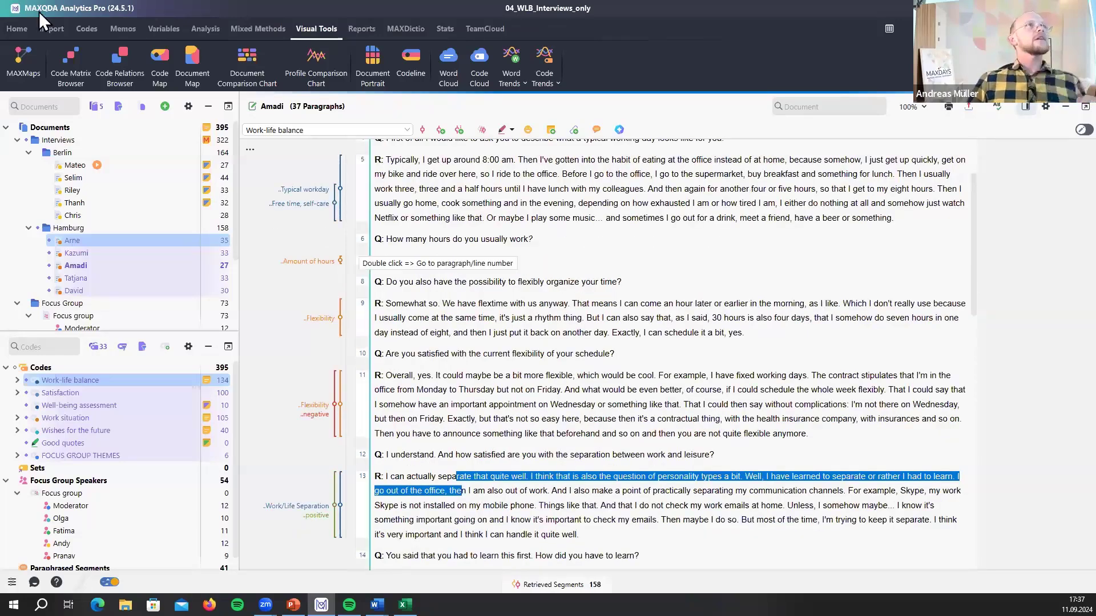
pyautogui.click(17, 28)
# - Pick Die Hexen und der Böse Feind_Demo from the Recently Opened Projects list
pyautogui.click(57, 68)
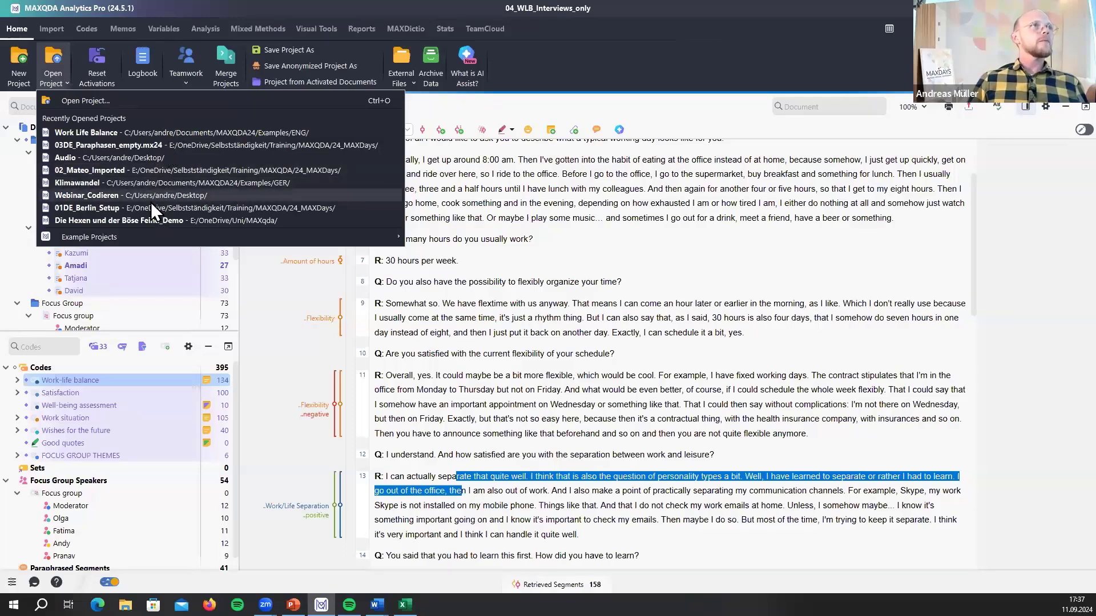
pyautogui.click(481, 198)
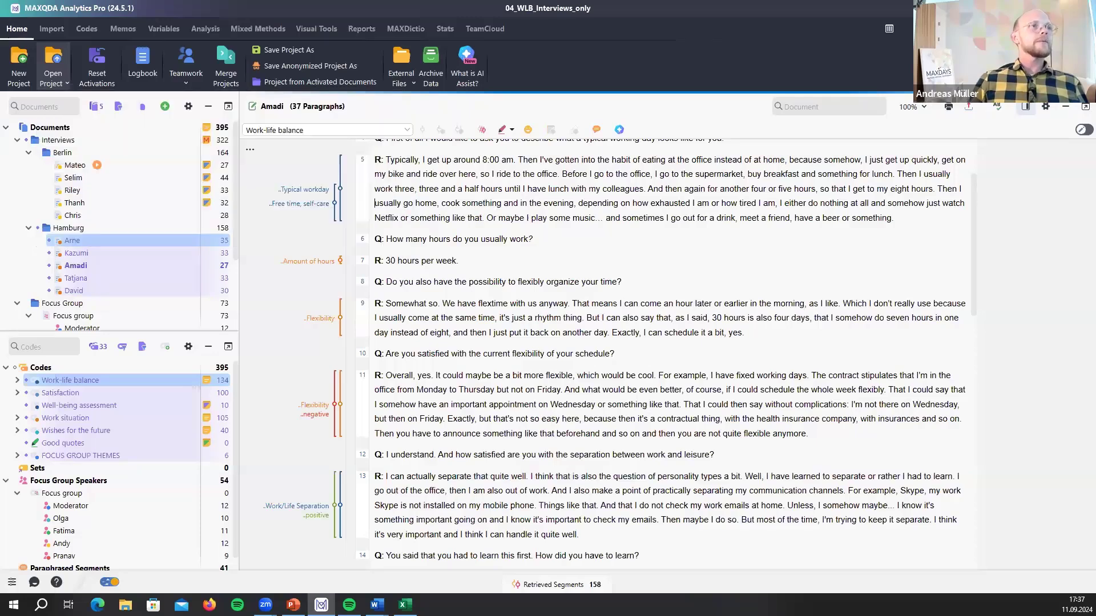
pyautogui.click(142, 106)
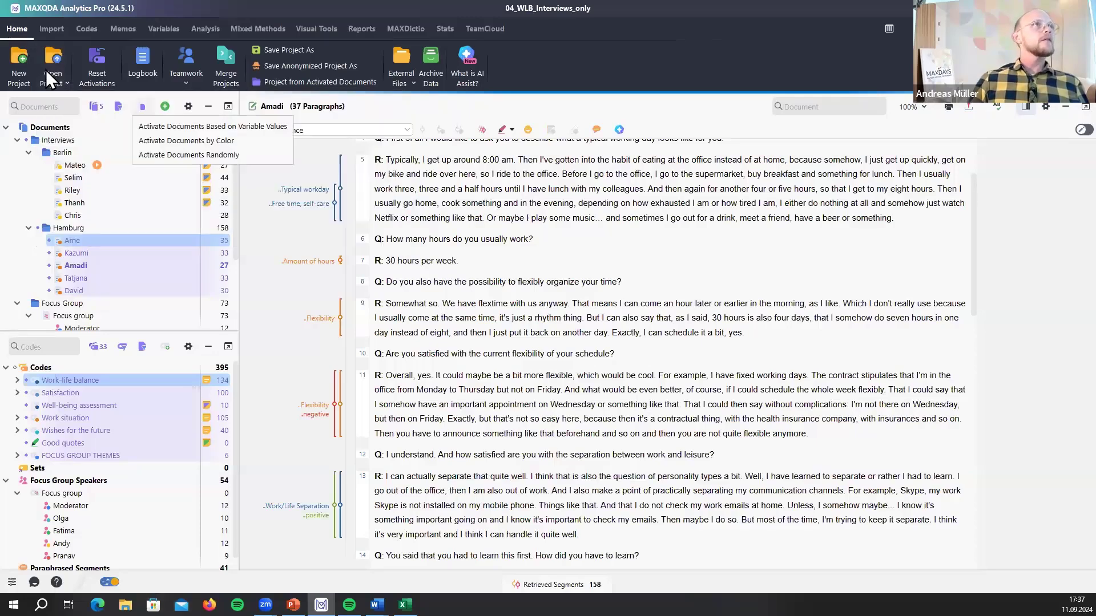
pyautogui.click(56, 61)
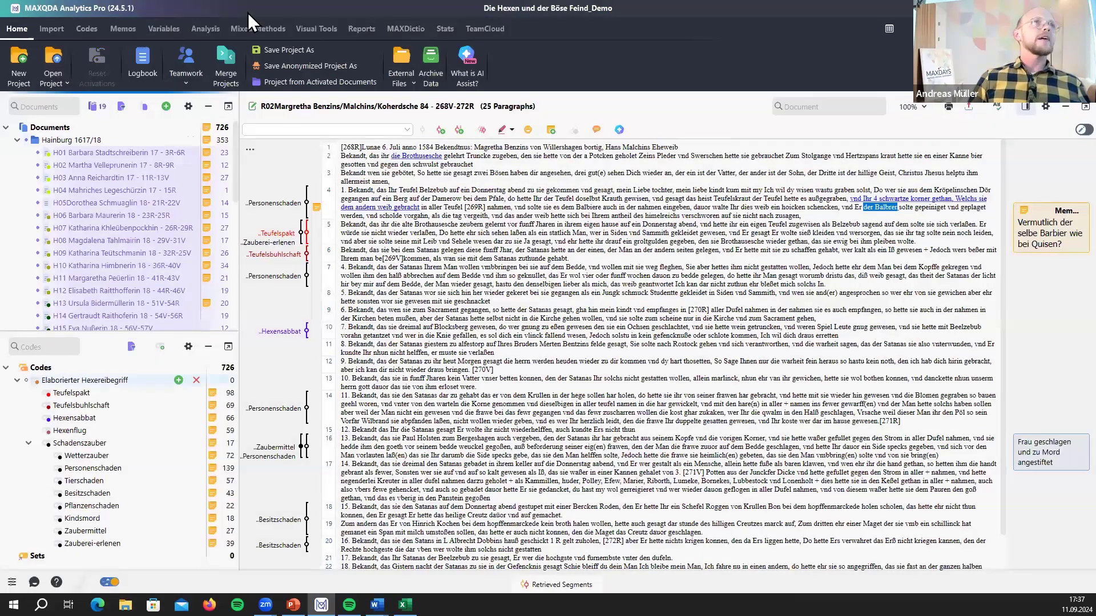
# - Generate a Document Comparison Chart from Visual Tools with the default activated-documents settings
pyautogui.click(313, 30)
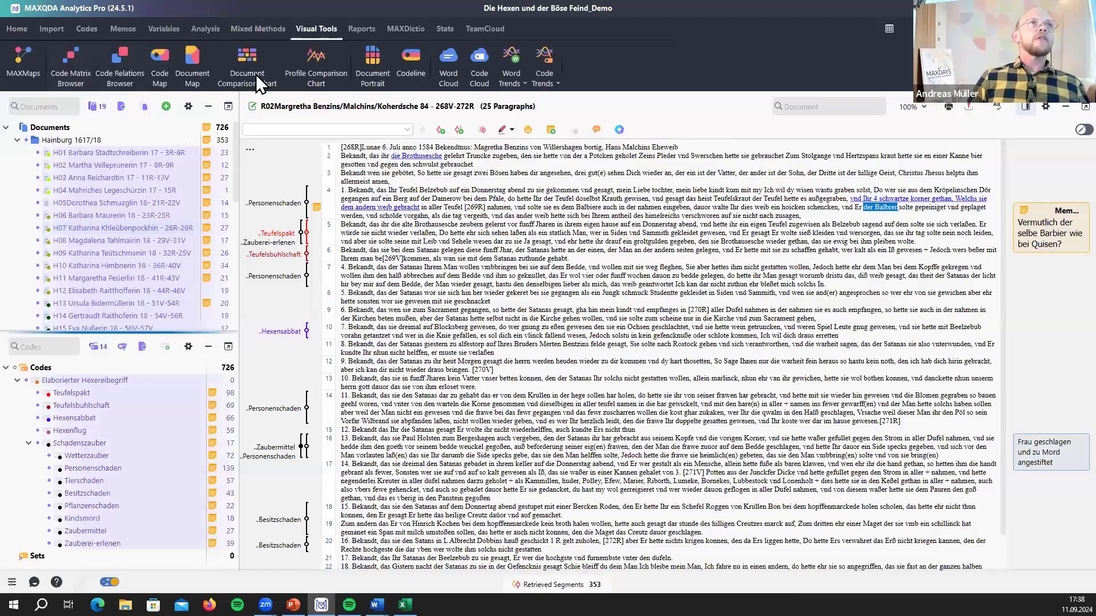
pyautogui.click(246, 67)
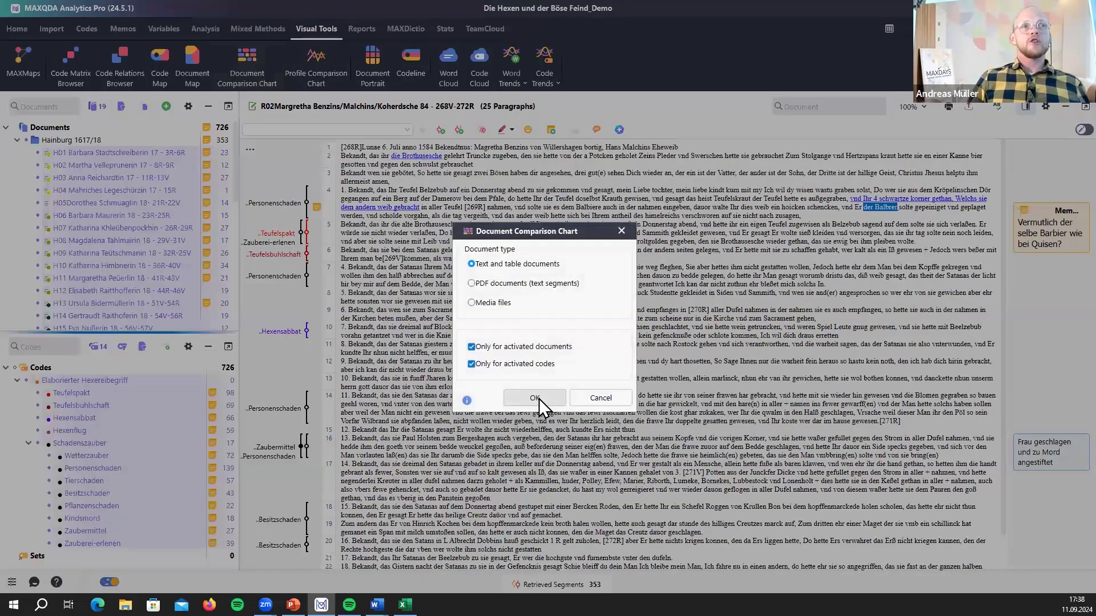
pyautogui.click(538, 393)
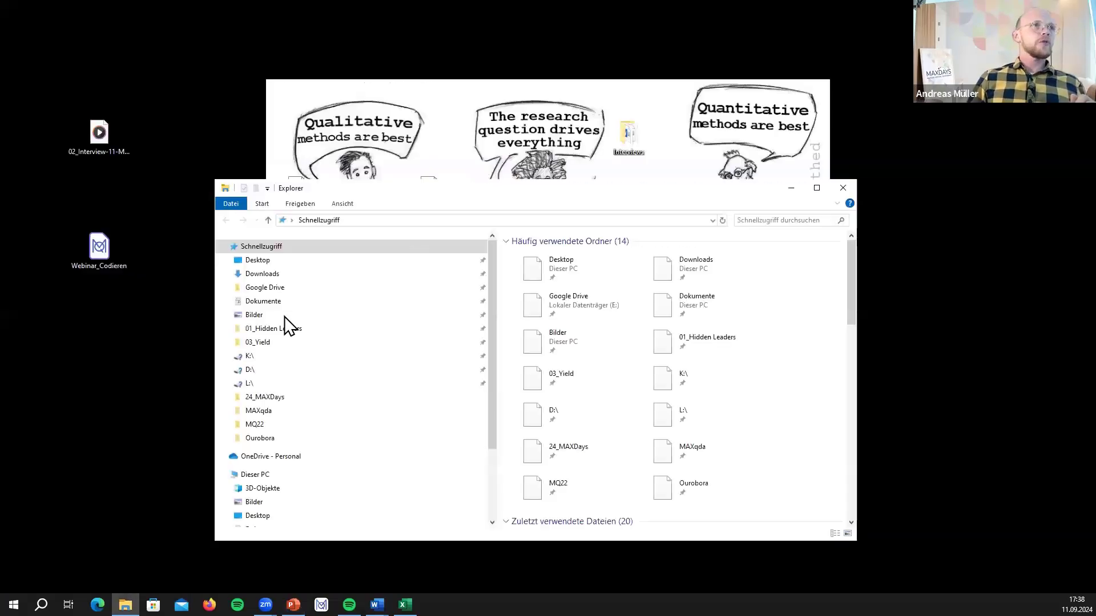
# - Open The Witches and the Devil project file from the MAXqda folder on OneDrive
pyautogui.click(279, 415)
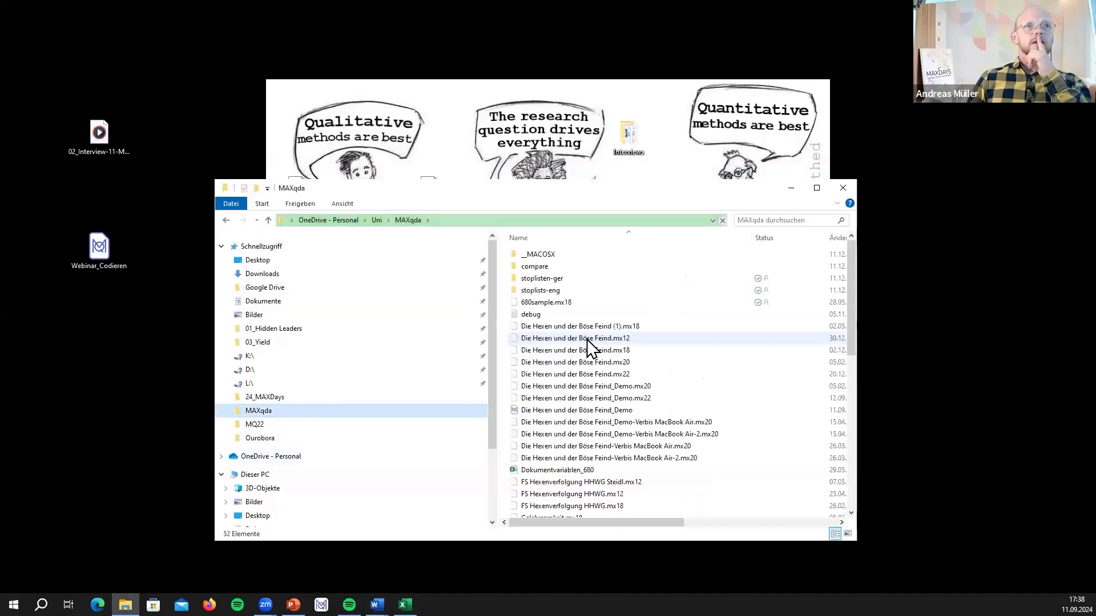
pyautogui.scroll(-2, 586, 340)
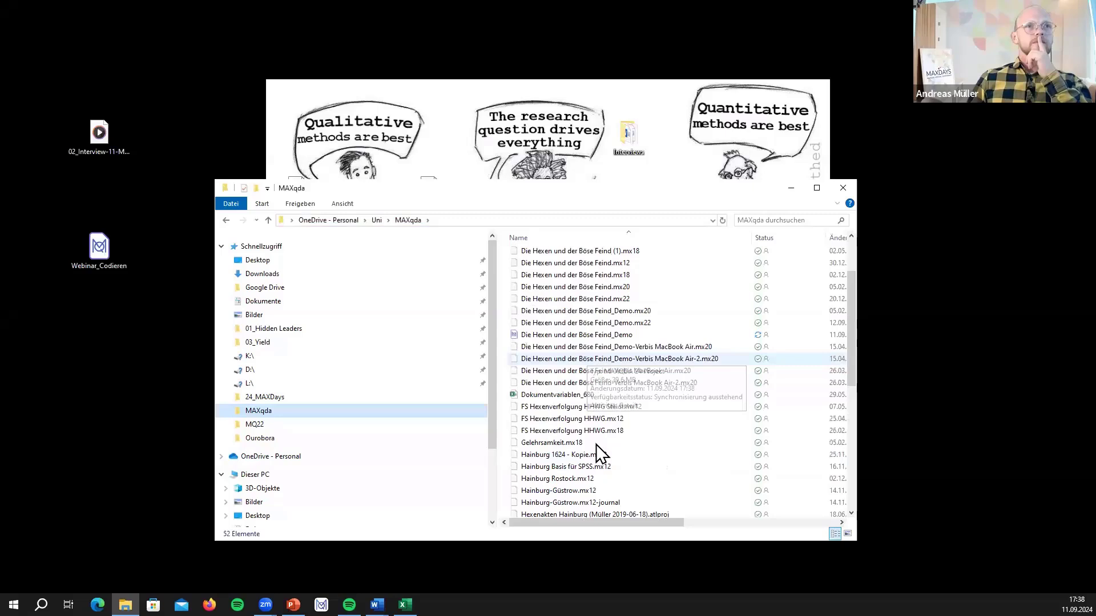
pyautogui.scroll(-8, 597, 451)
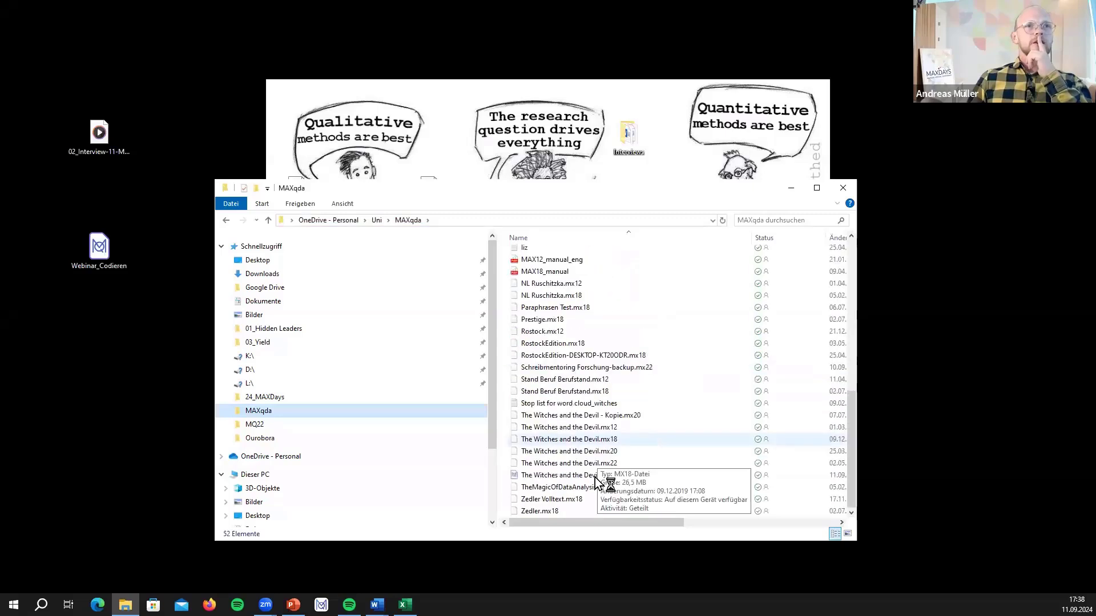
pyautogui.click(595, 477)
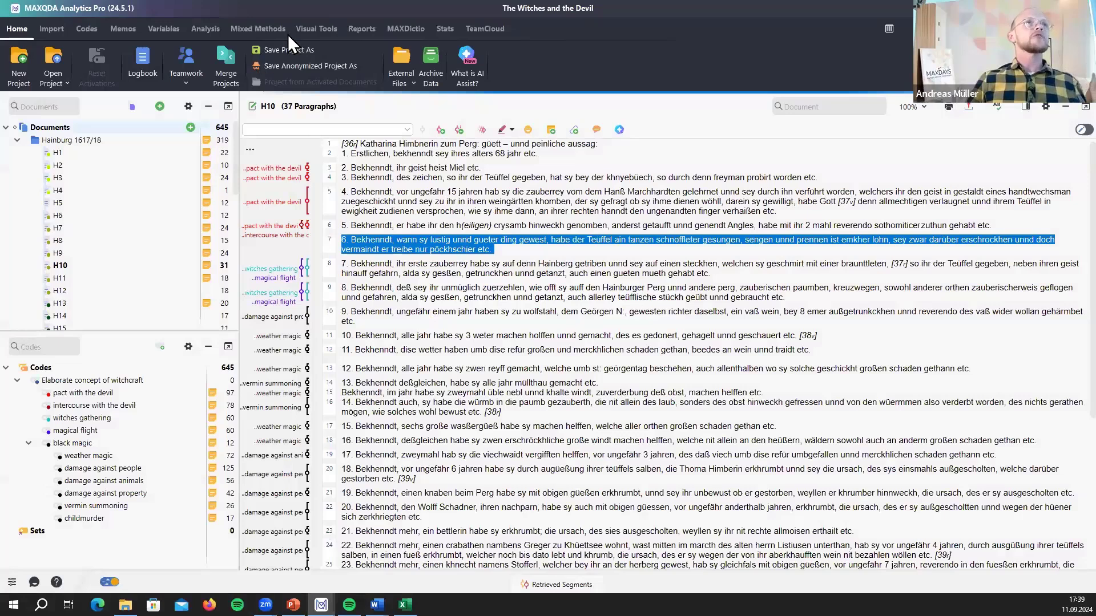
# - Create a Document Comparison Chart for the text documents H1–H19 and reposition its window
pyautogui.click(311, 27)
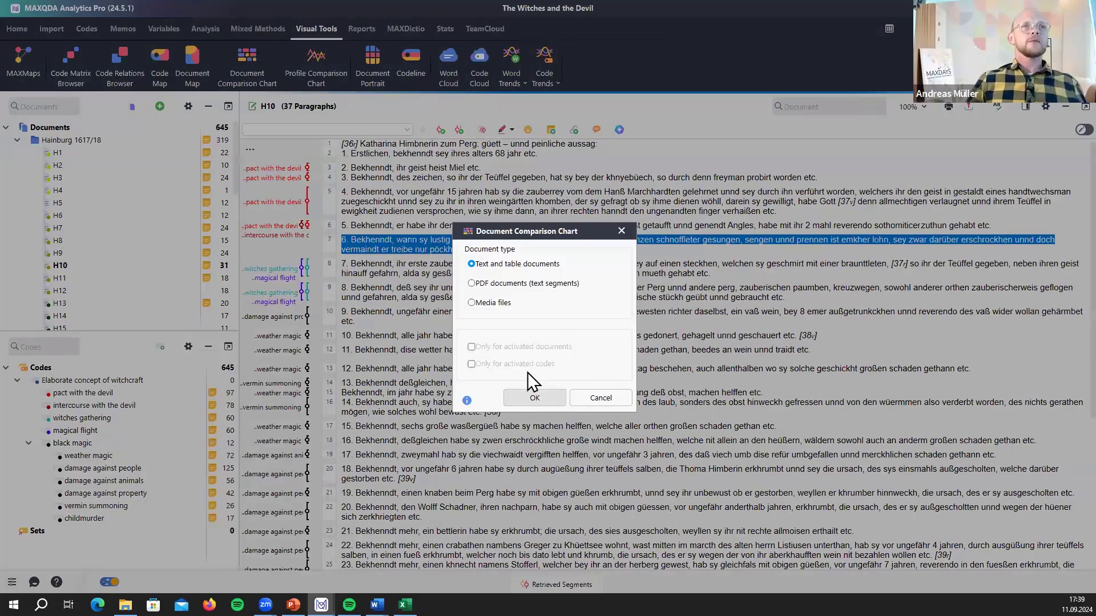
pyautogui.click(528, 395)
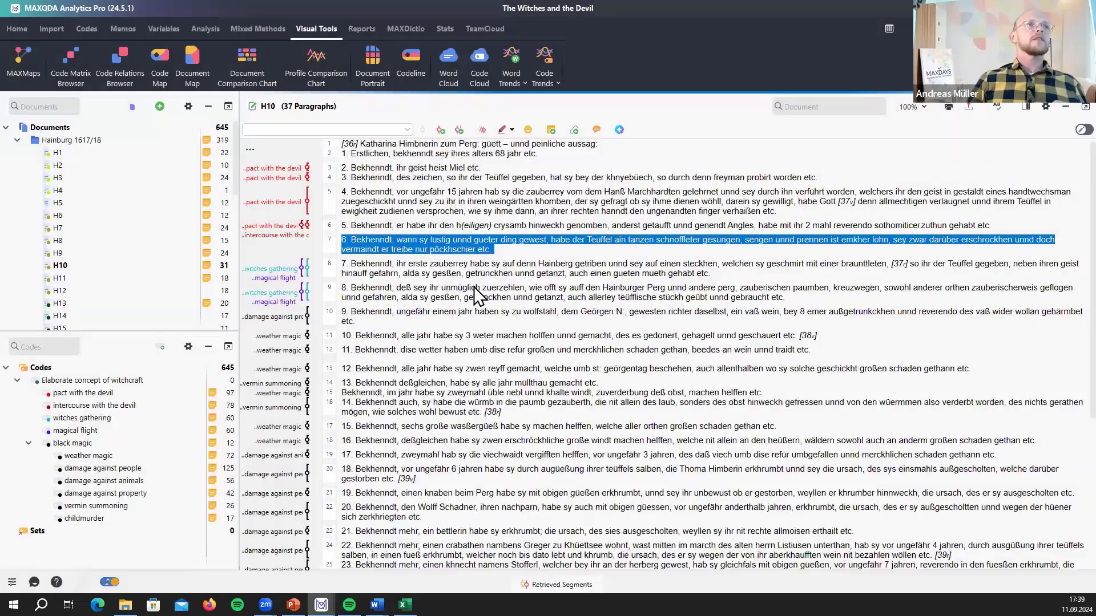
pyautogui.moveTo(474, 287); pyautogui.dragTo(510, 161)
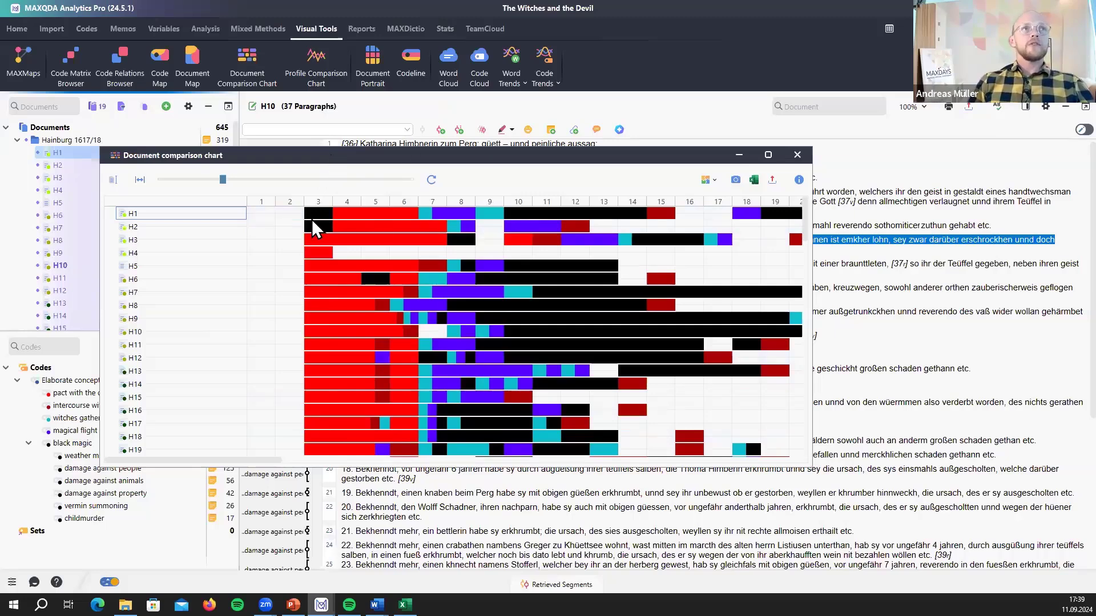
pyautogui.moveTo(315, 155); pyautogui.dragTo(366, 171)
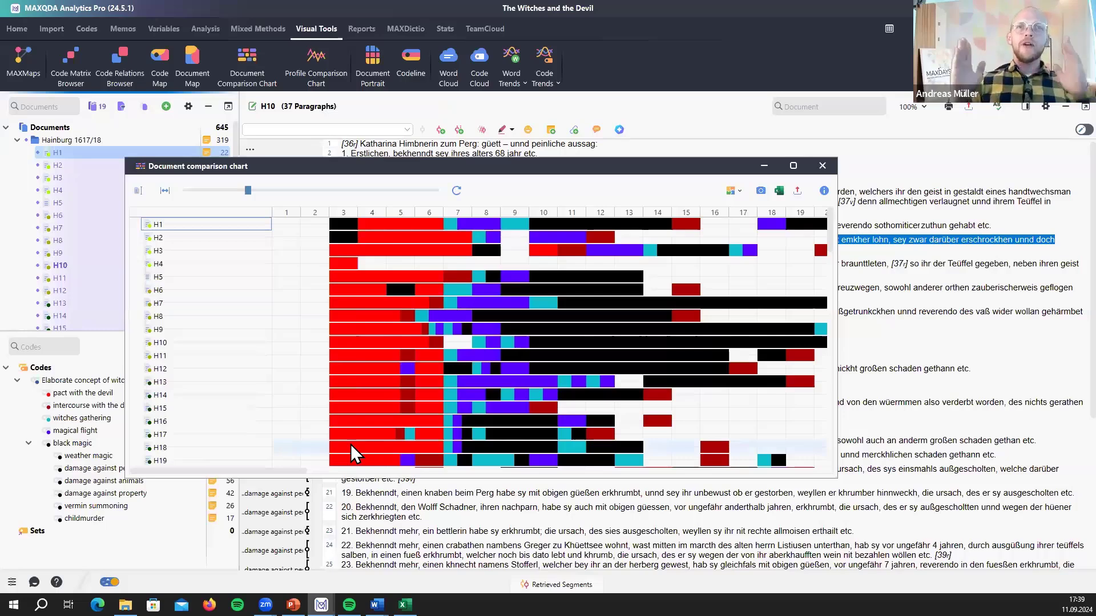
pyautogui.moveTo(350, 446)
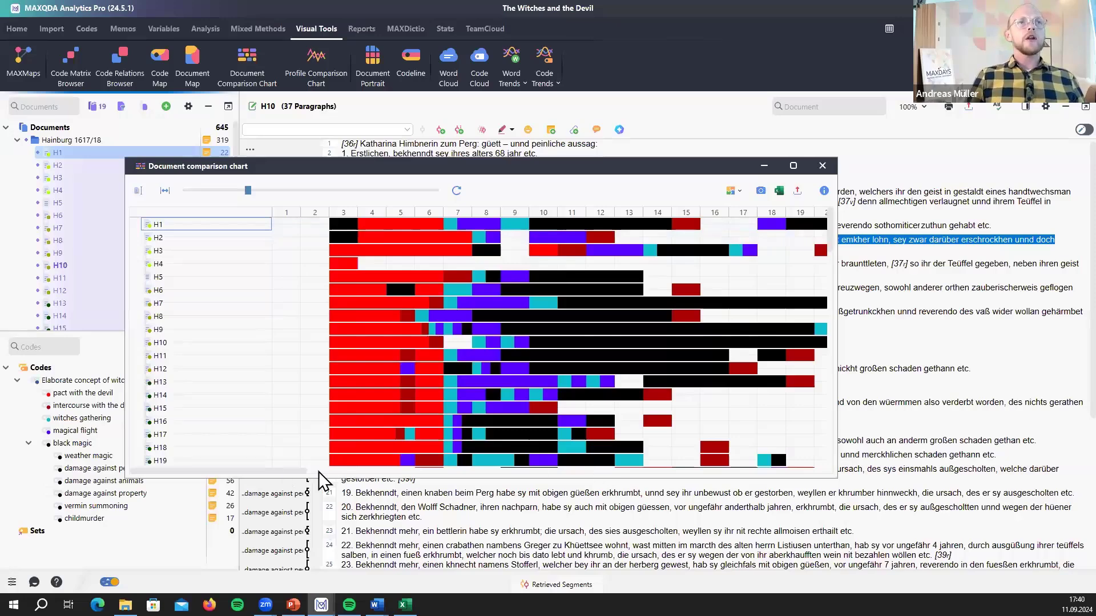
pyautogui.moveTo(279, 473); pyautogui.dragTo(345, 470)
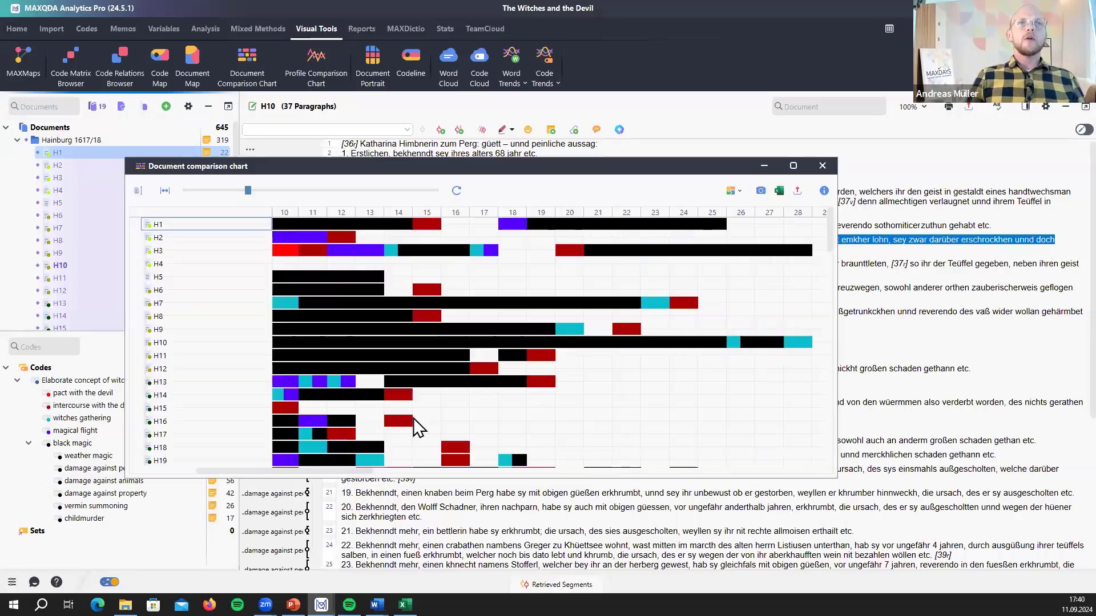
pyautogui.hscroll(-5, 494, 421)
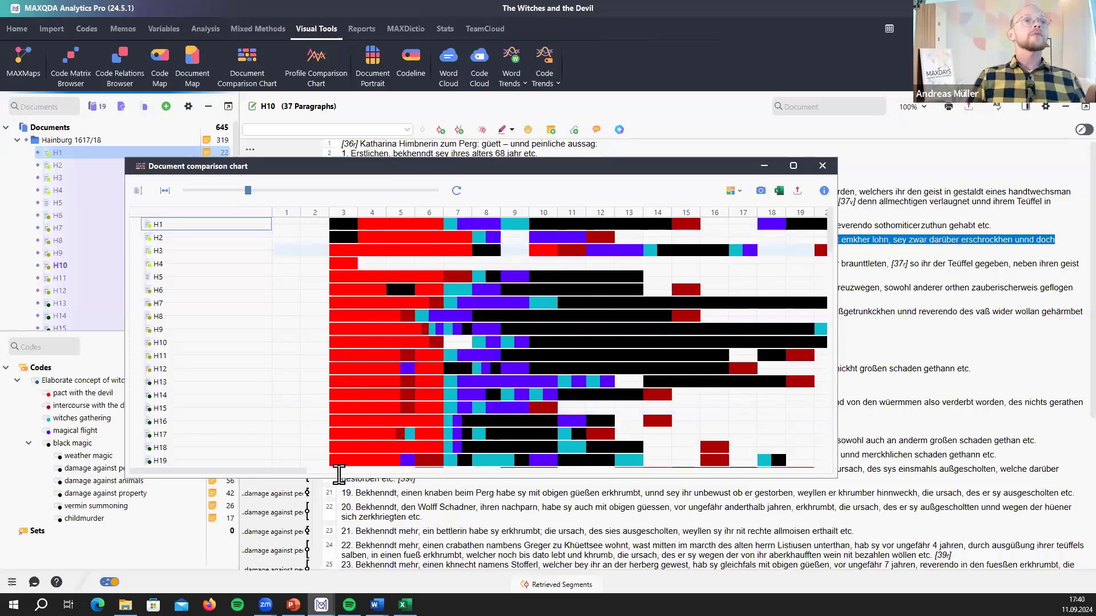
pyautogui.hscroll(5, 350, 459)
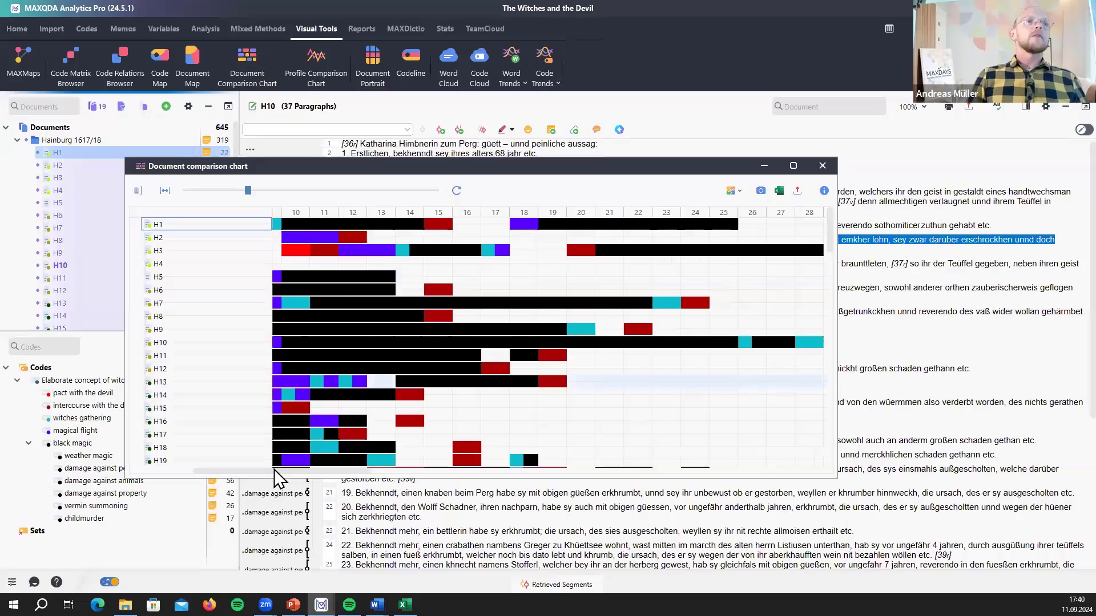
pyautogui.hscroll(-5, 230, 473)
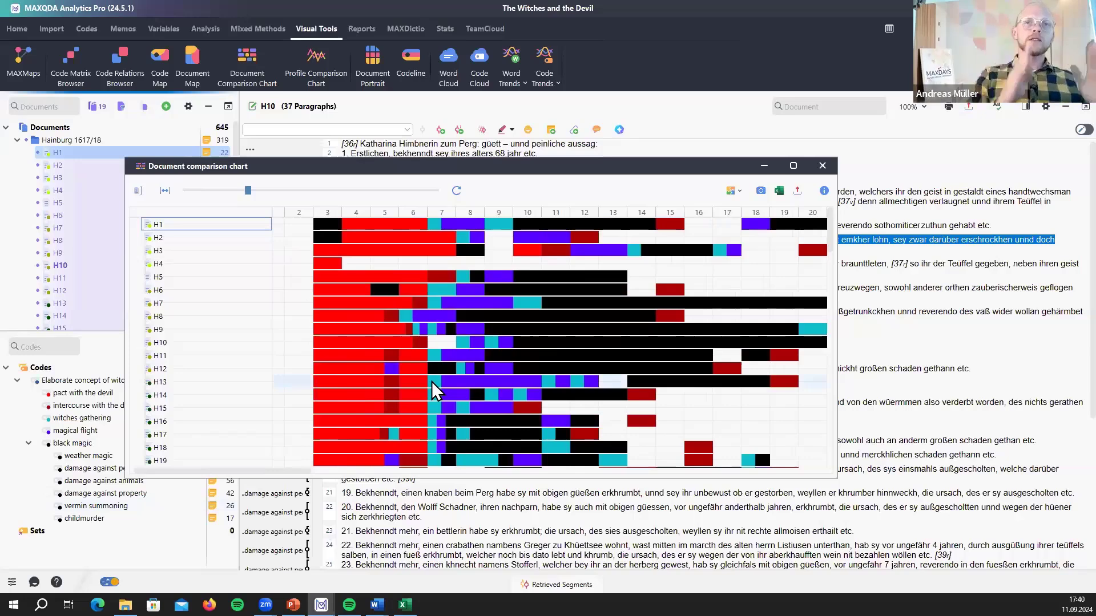
pyautogui.moveTo(432, 381)
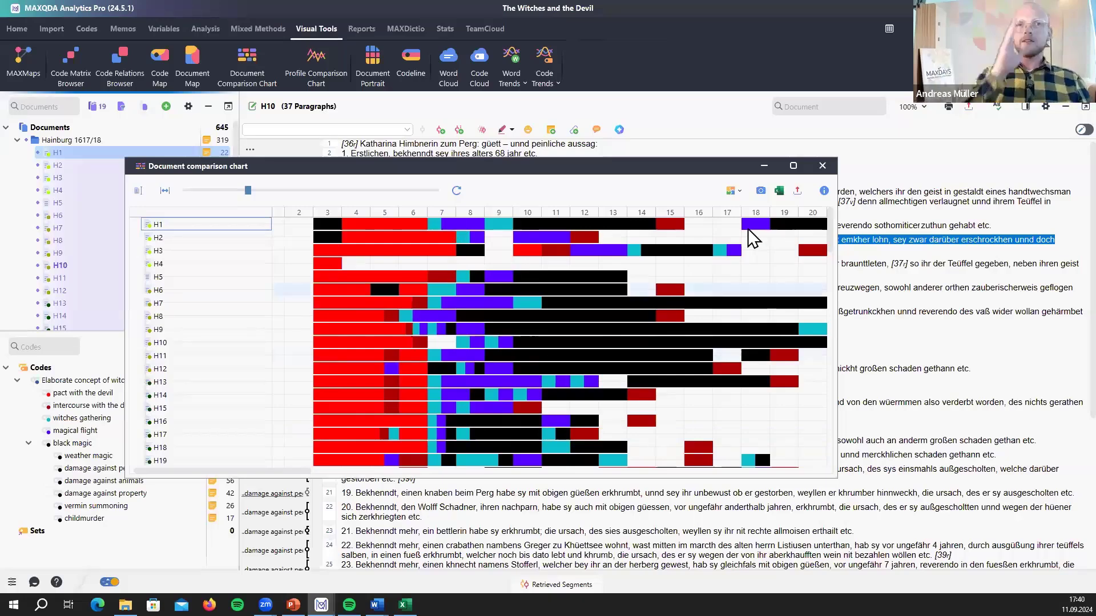
pyautogui.moveTo(752, 238)
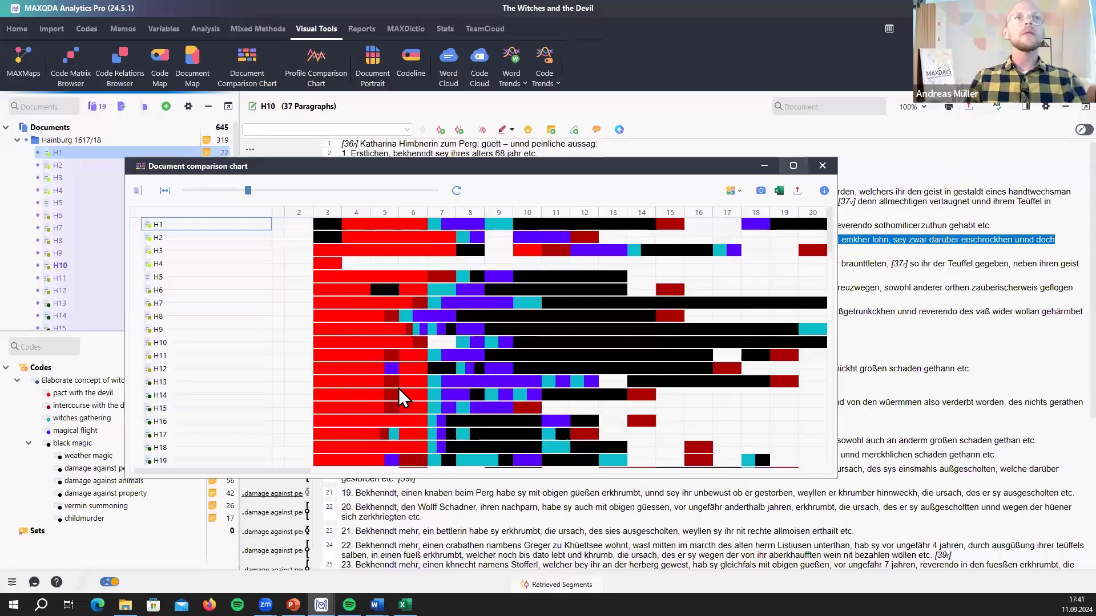
pyautogui.click(447, 343)
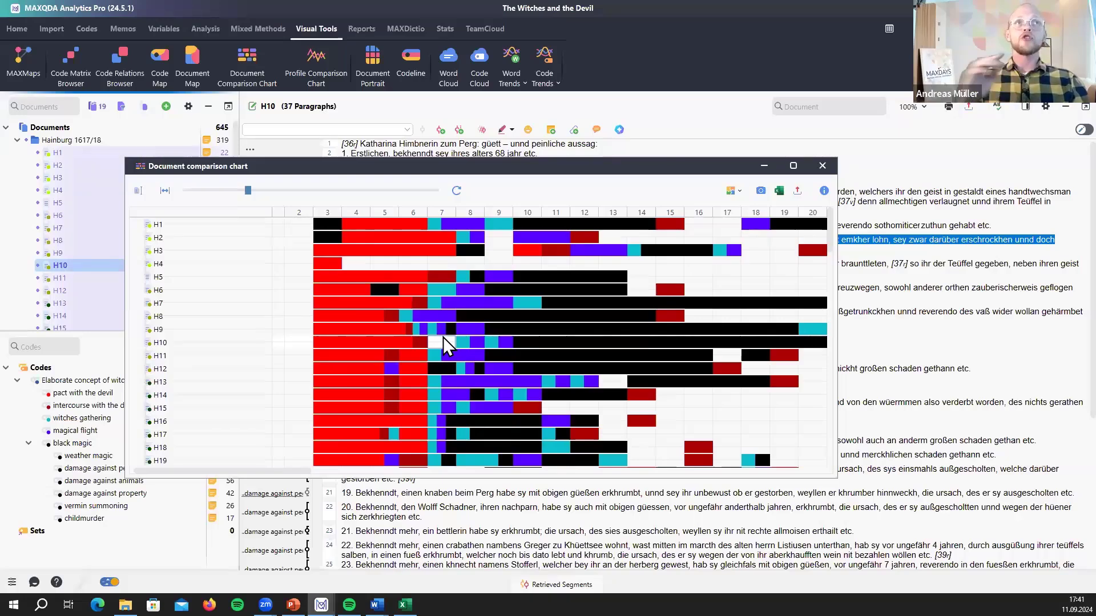
pyautogui.moveTo(443, 337)
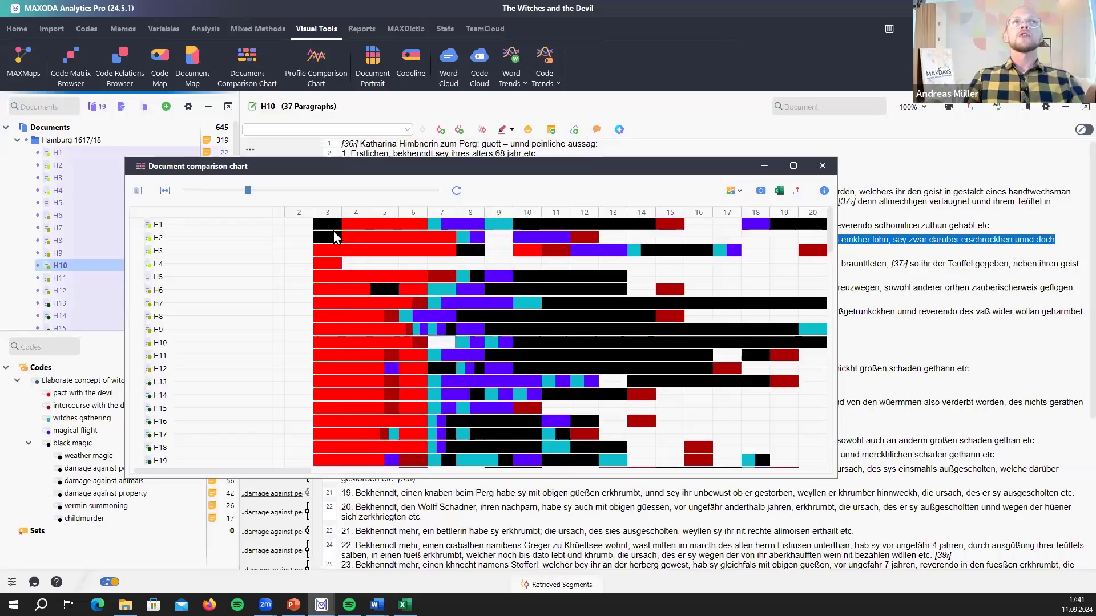
pyautogui.moveTo(573, 162); pyautogui.dragTo(532, 517)
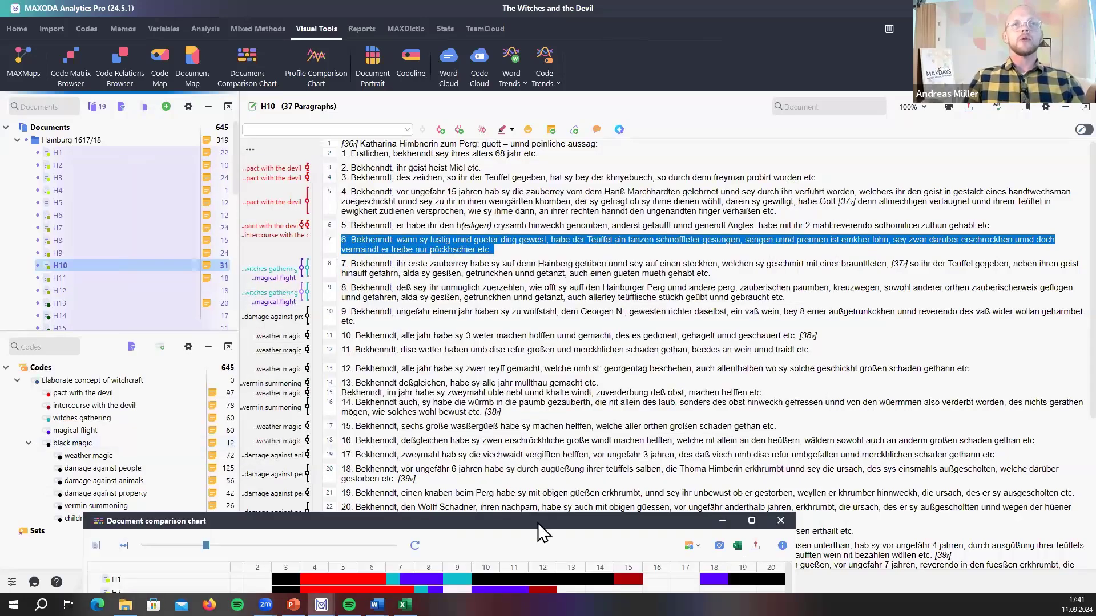
pyautogui.moveTo(538, 523); pyautogui.dragTo(531, 121)
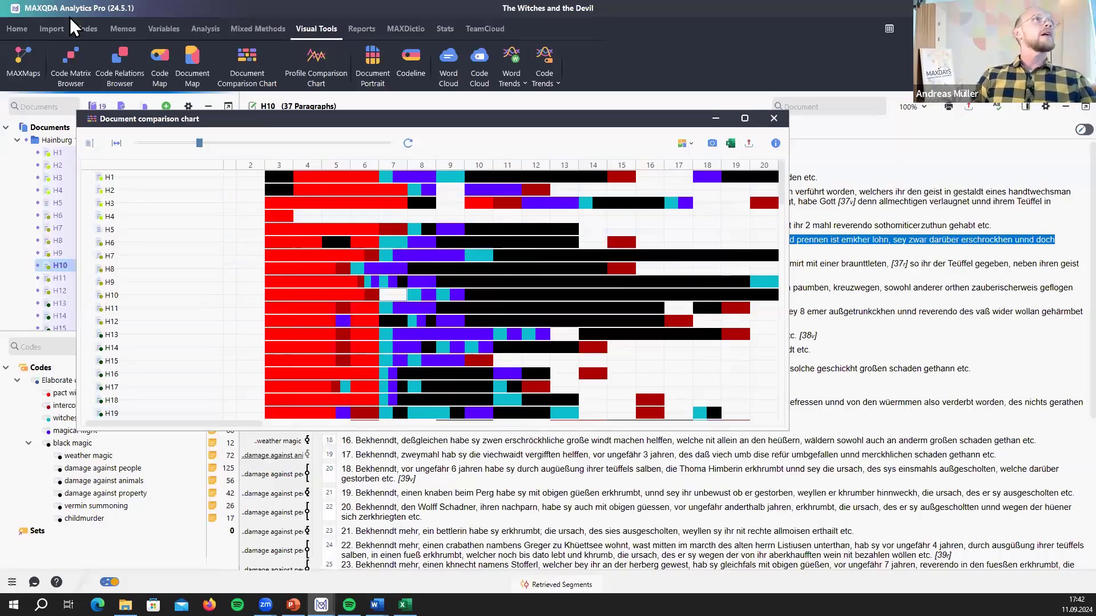
# - Reopen the 04_WLB_Interviews_only project from the recent projects list
pyautogui.click(24, 27)
pyautogui.click(66, 82)
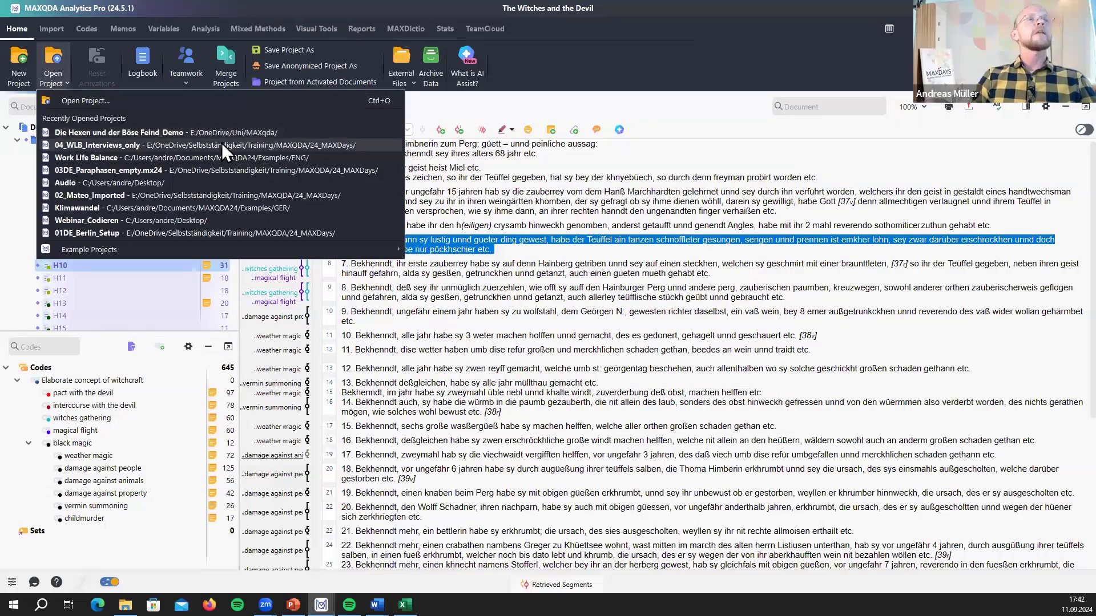
pyautogui.click(222, 142)
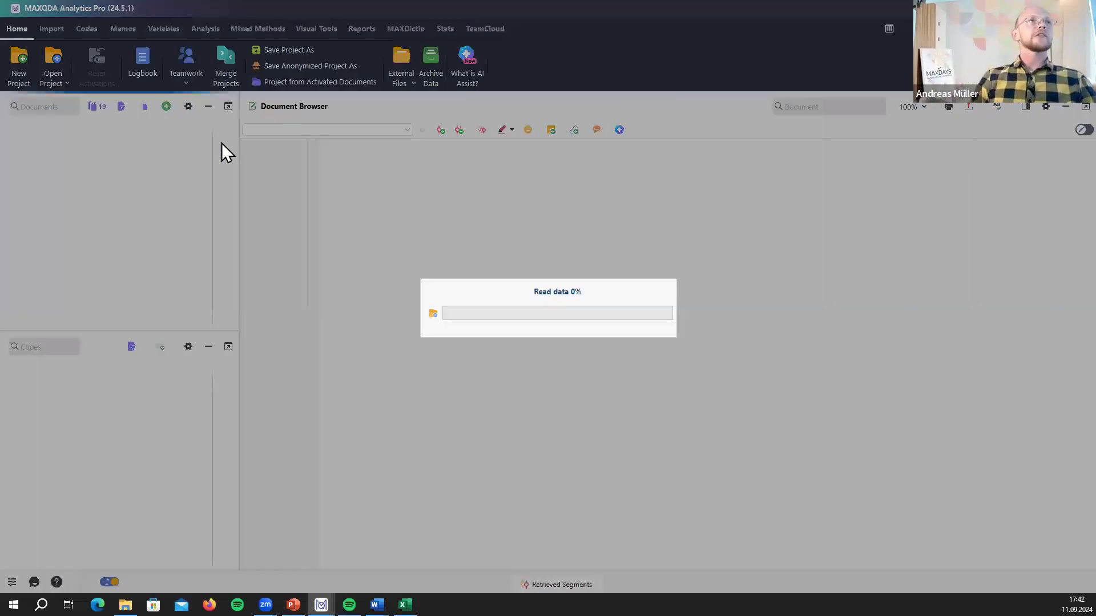
# - In Visual Tools, activate all codes and the five Hamburg interview documents
pyautogui.click(312, 29)
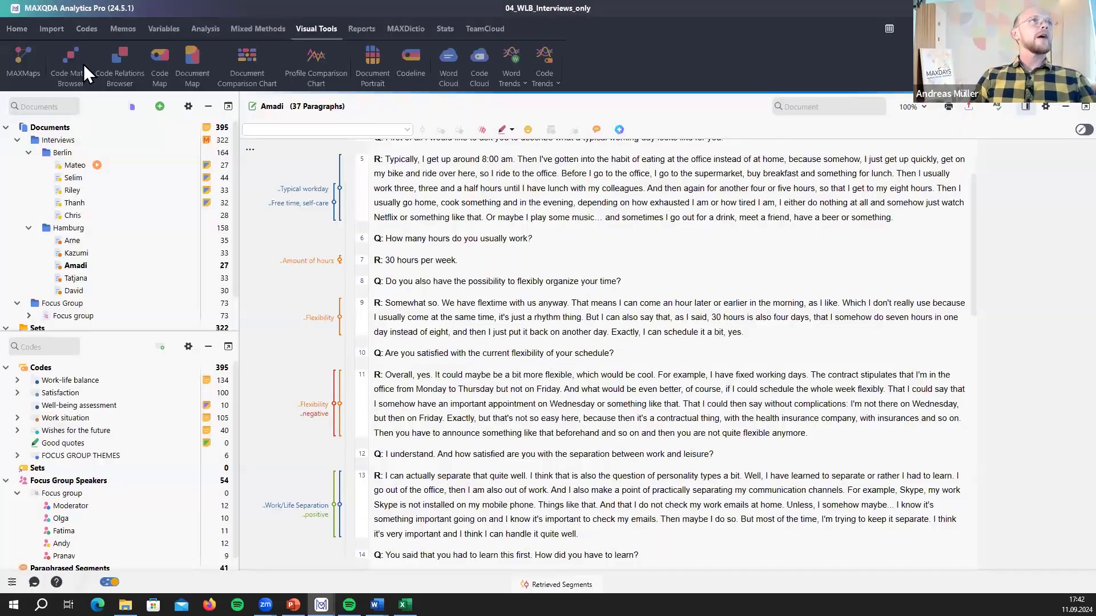
pyautogui.click(16, 368)
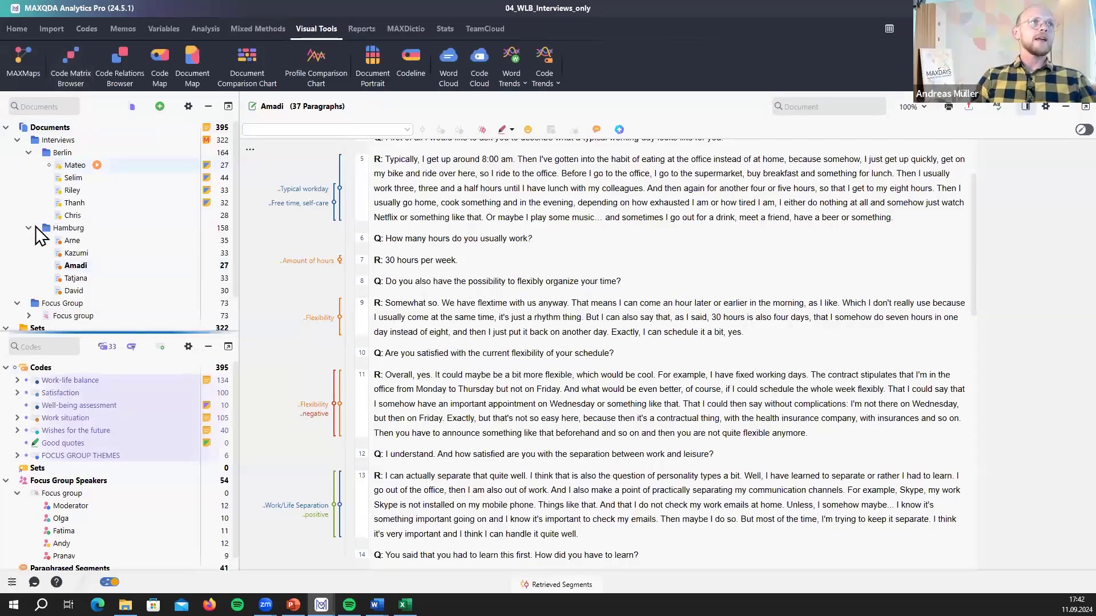
pyautogui.click(17, 226)
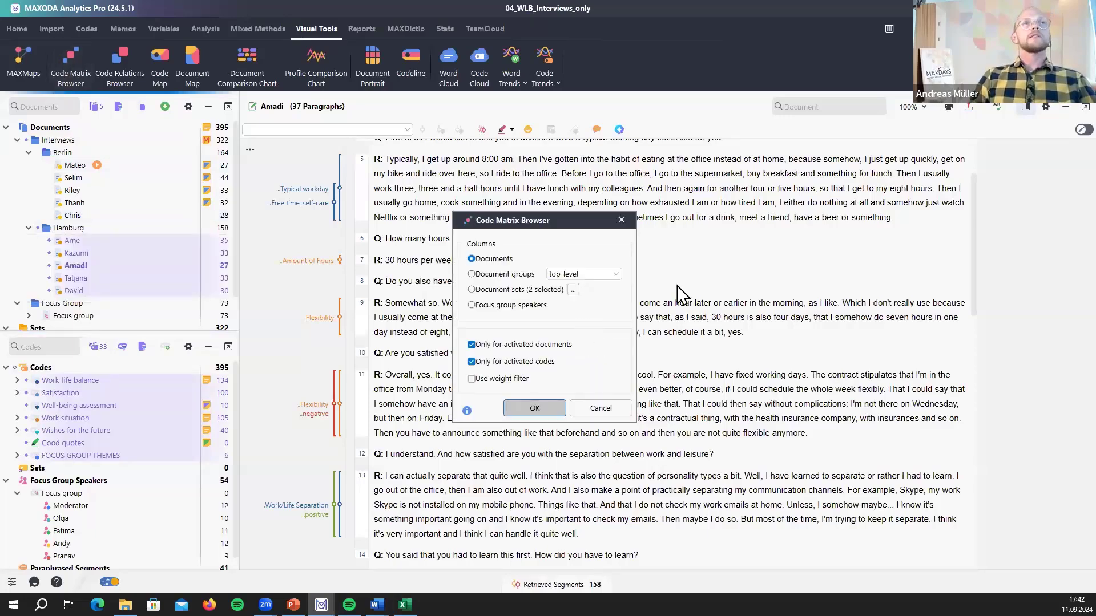
# - Confirm the Code Matrix Browser, move its window, and try the top-level, flat-list and hierarchical code displays
pyautogui.press('Return')
pyautogui.moveTo(436, 183); pyautogui.dragTo(329, 82)
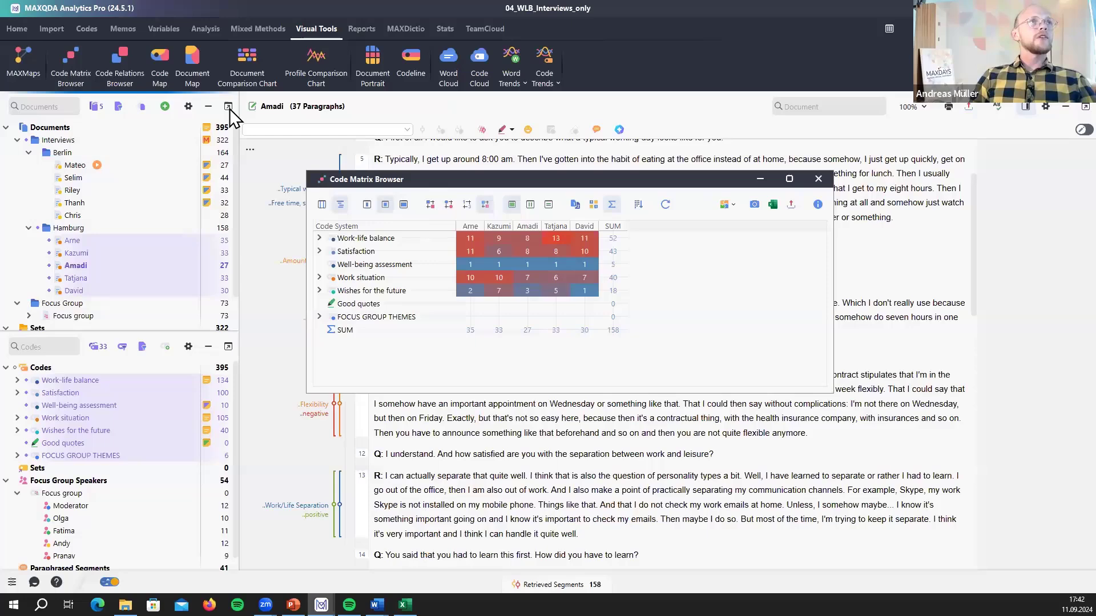
pyautogui.click(210, 137)
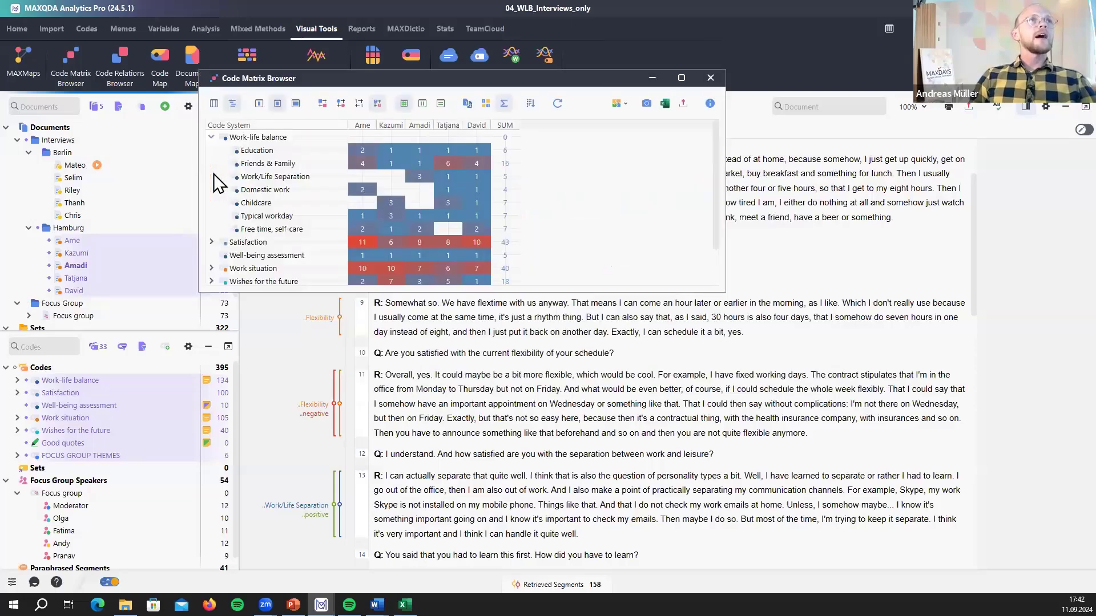
pyautogui.click(232, 106)
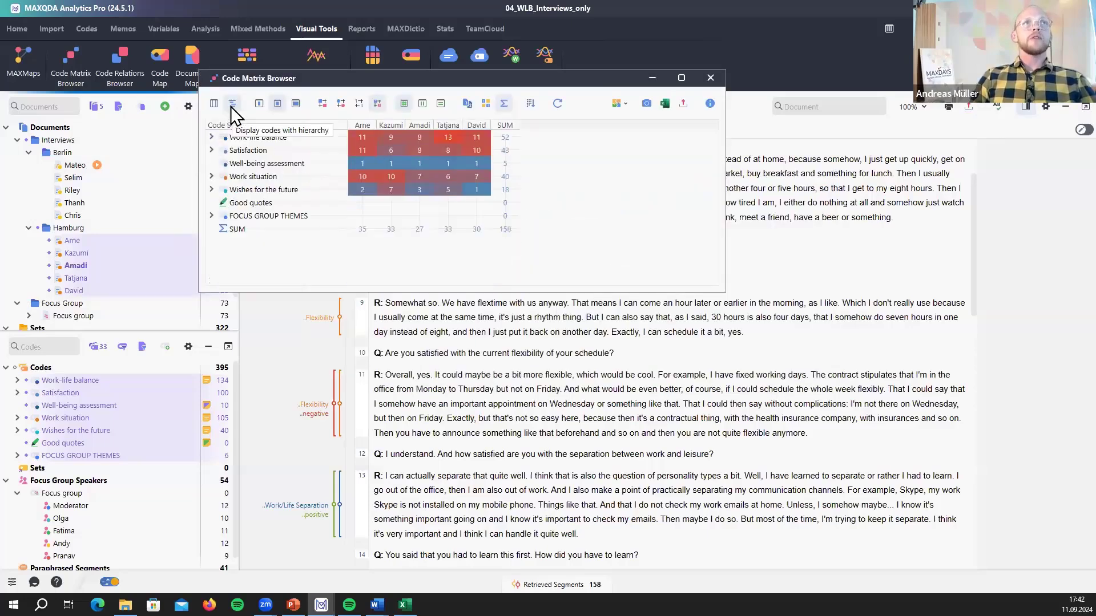
pyautogui.click(232, 106)
pyautogui.click(231, 107)
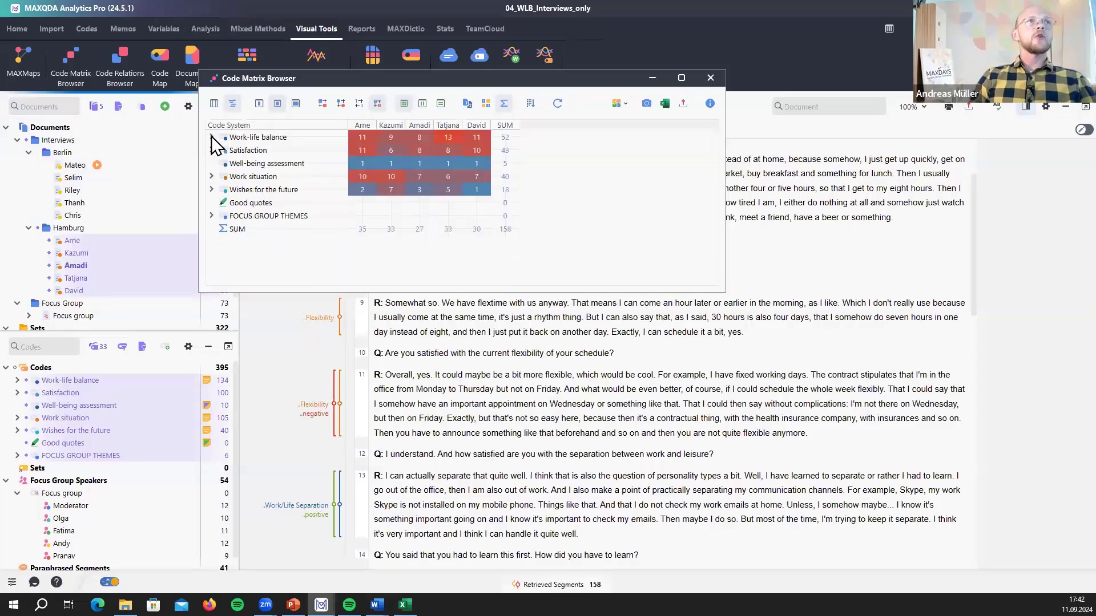
pyautogui.click(211, 137)
pyautogui.click(212, 138)
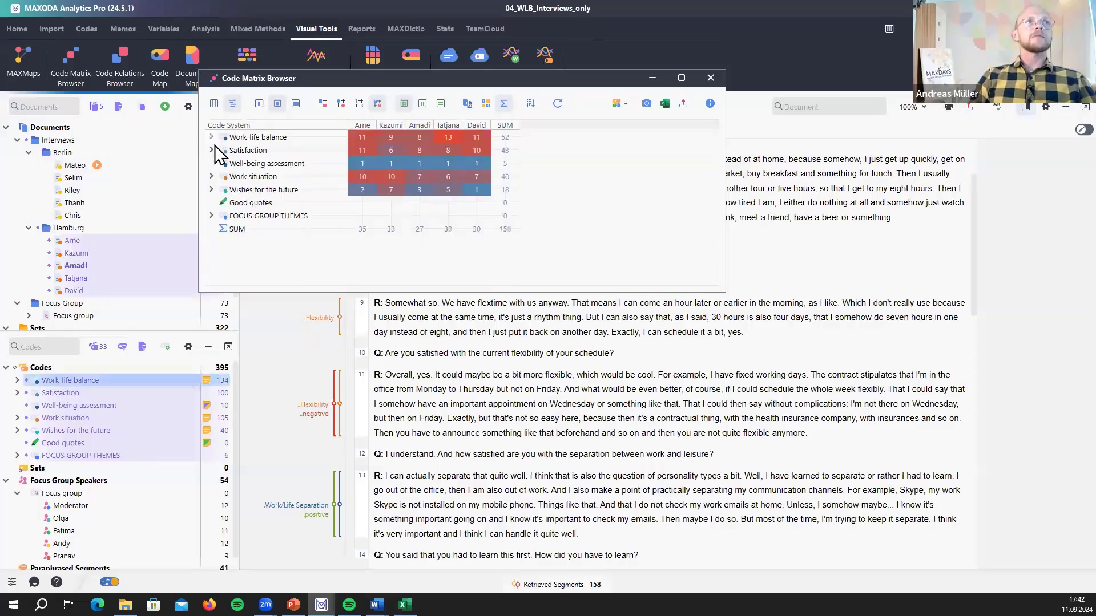
# - Expand Satisfaction, Work situation and Wishes for the future, then collapse Satisfaction and Work-life balance
pyautogui.click(210, 242)
pyautogui.scroll(-2, 217, 228)
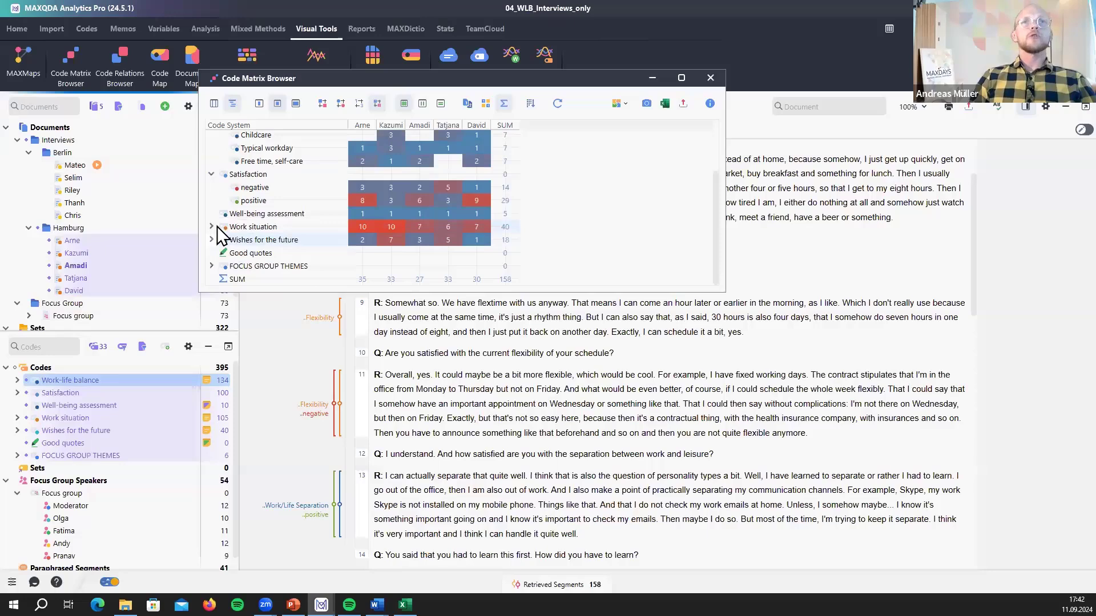
pyautogui.click(216, 227)
pyautogui.scroll(-2, 235, 246)
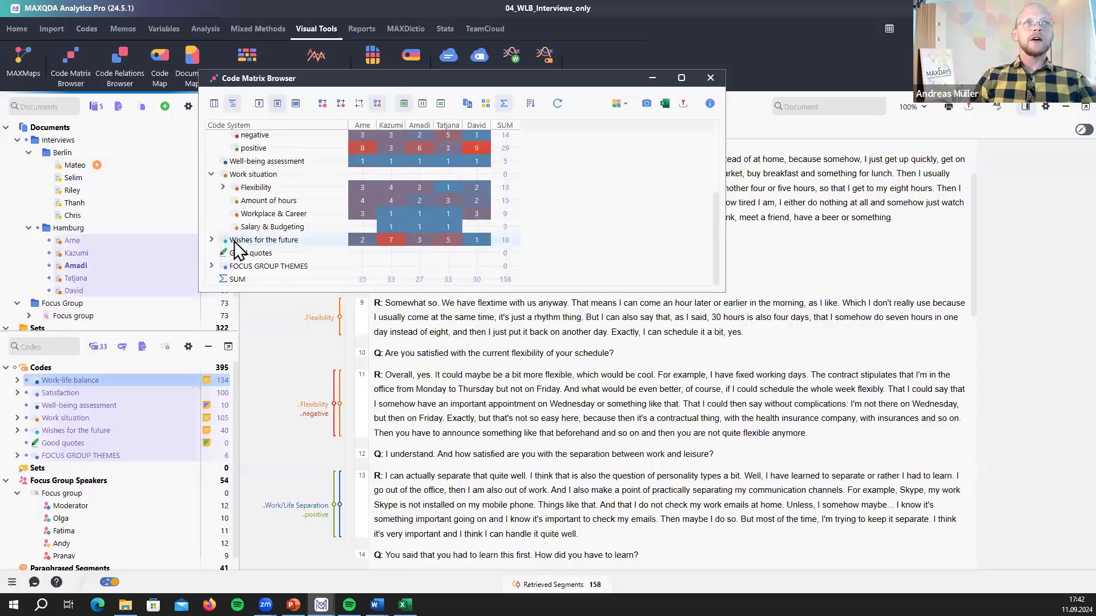
pyautogui.click(211, 240)
pyautogui.scroll(-2, 217, 194)
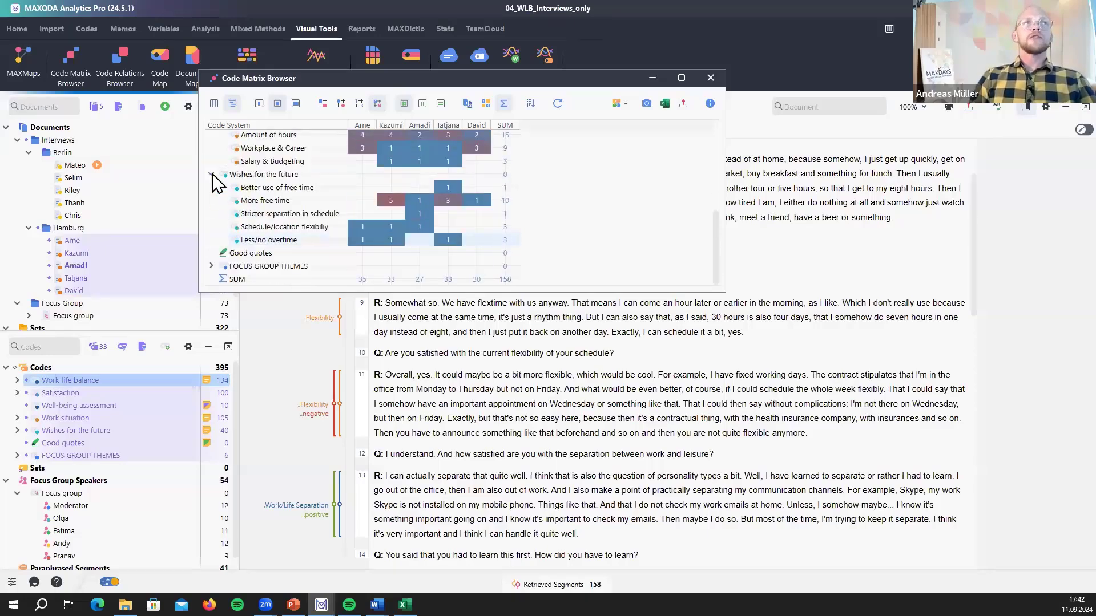
pyautogui.scroll(5, 211, 174)
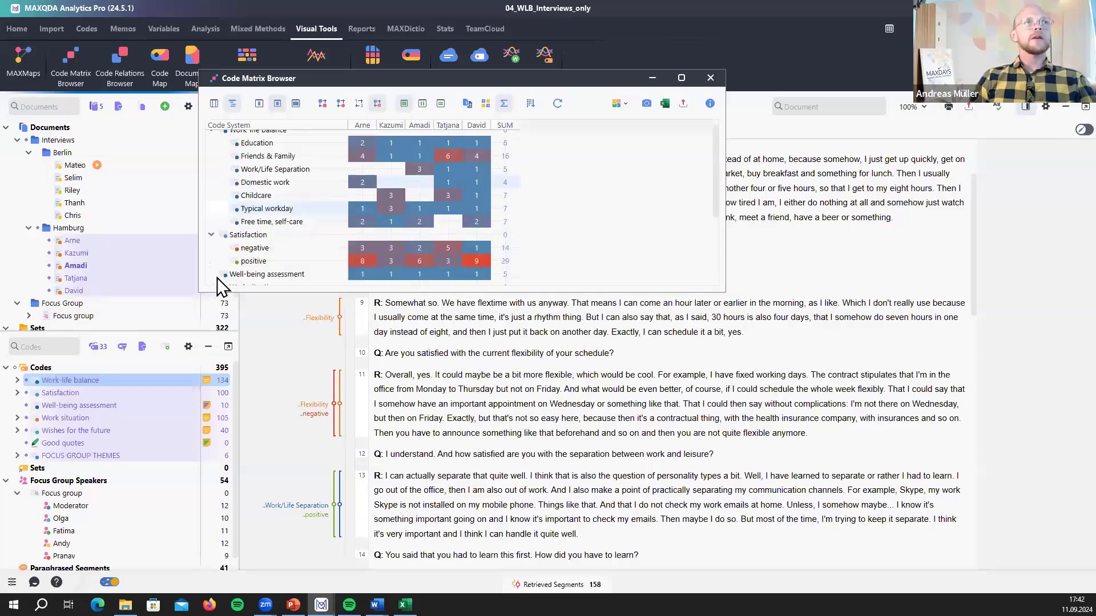
pyautogui.click(212, 235)
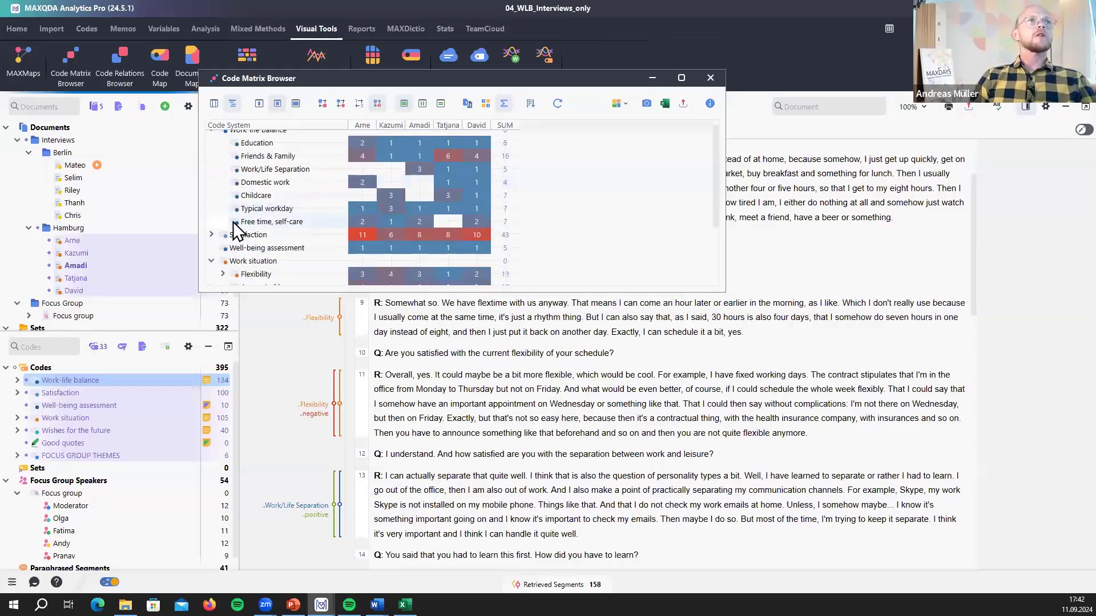
pyautogui.scroll(1, 219, 188)
pyautogui.click(211, 137)
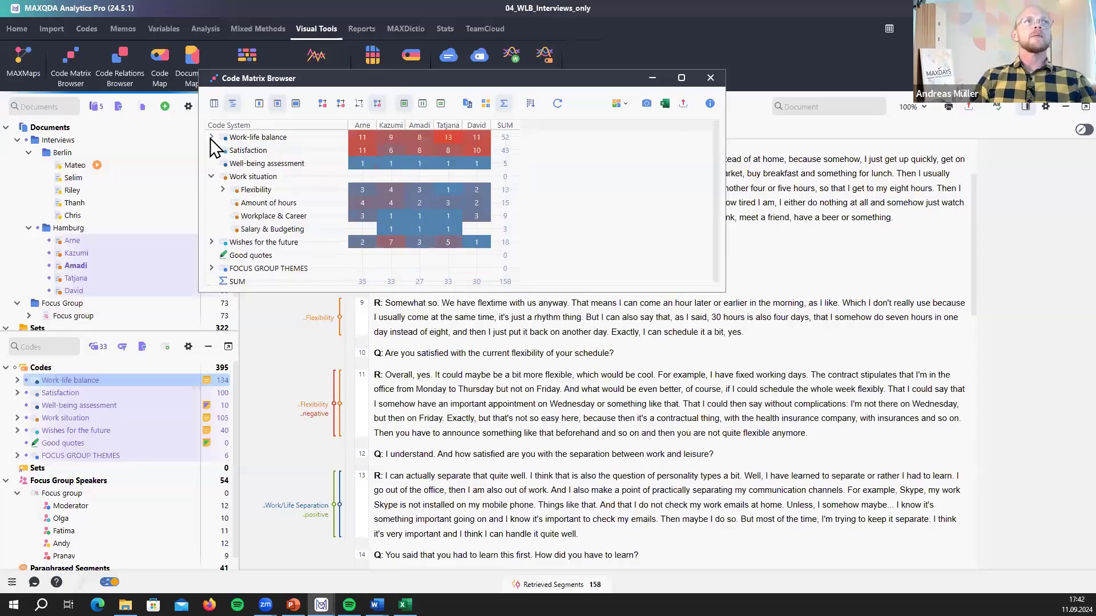
# - Collapse Work situation, retrieve Amadi's Wishes for the future segments, and show cells as plain numbers
pyautogui.click(211, 176)
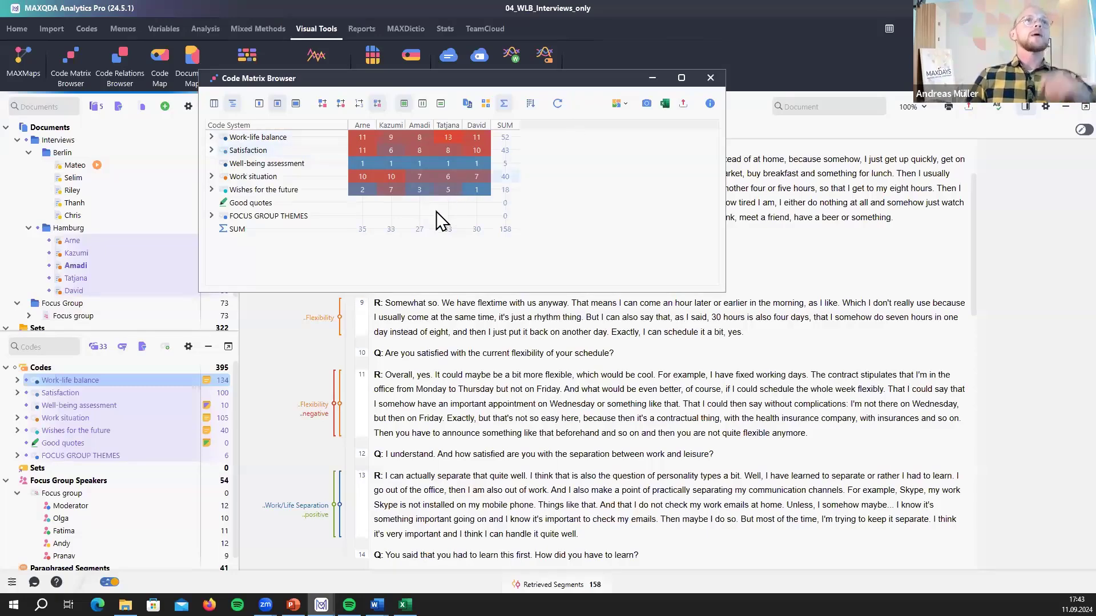
pyautogui.click(423, 190)
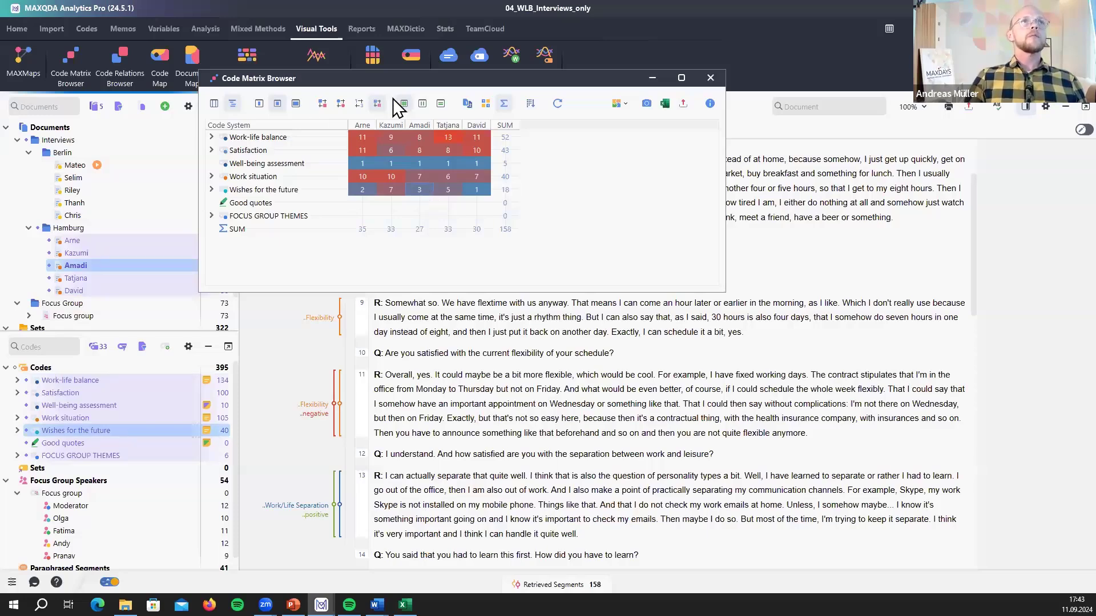
pyautogui.click(378, 103)
pyautogui.click(359, 104)
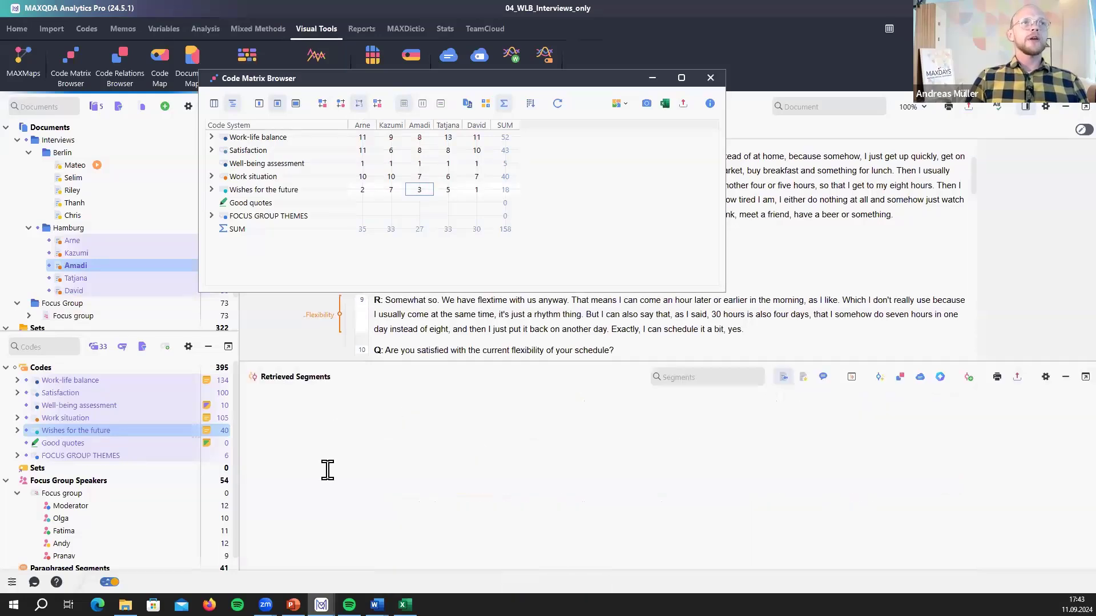
pyautogui.scroll(-1, 234, 482)
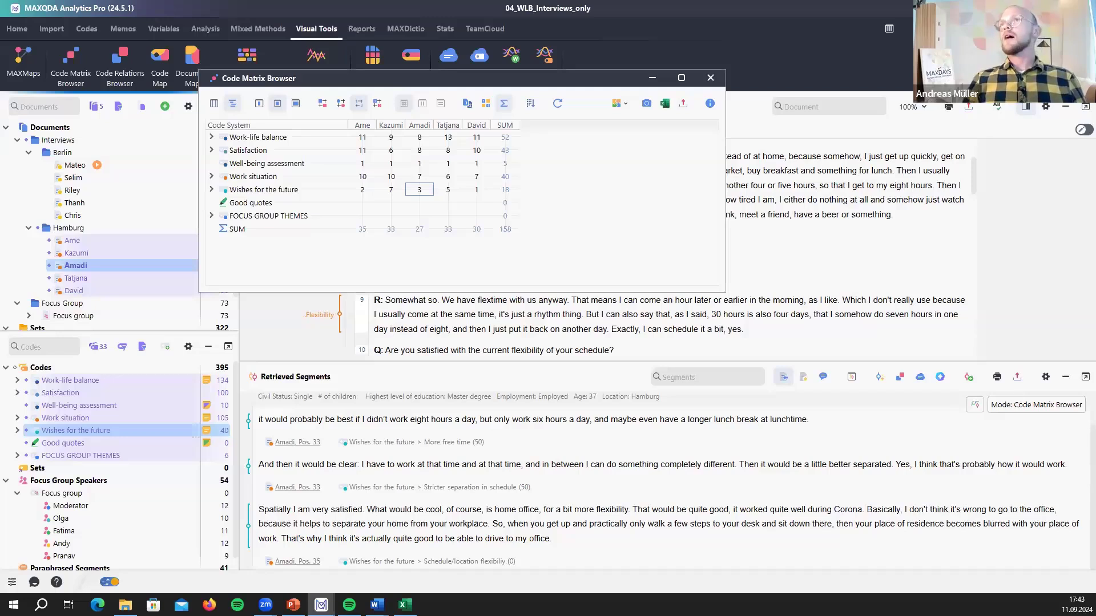
# - Switch toward PowerPoint and open the options menu of a retrieved segment
pyautogui.hotkey('alt', 'Tab')
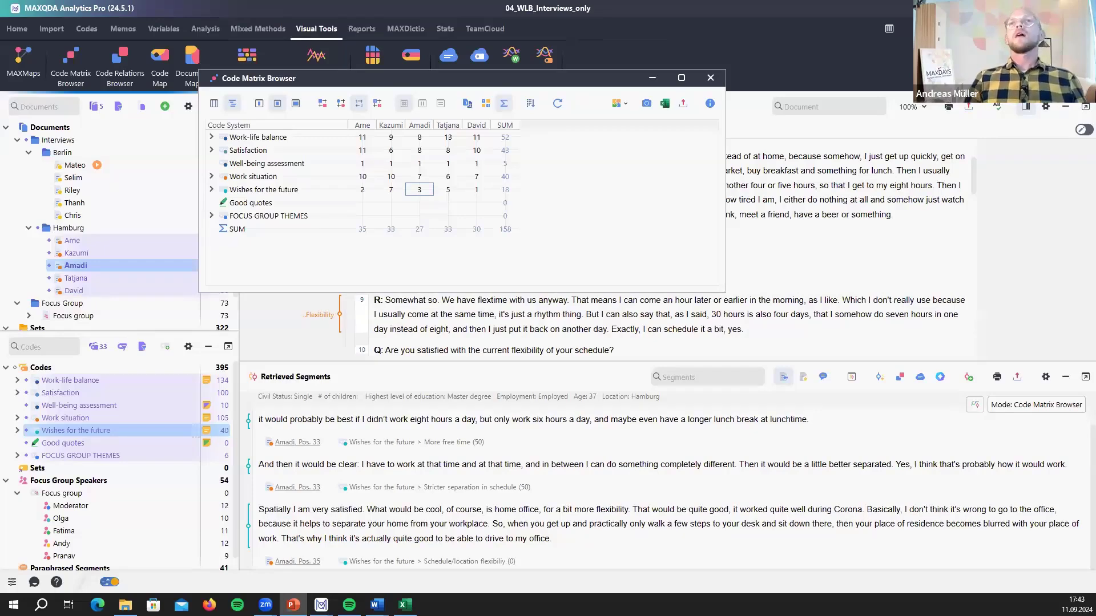
pyautogui.rightClick(660, 464)
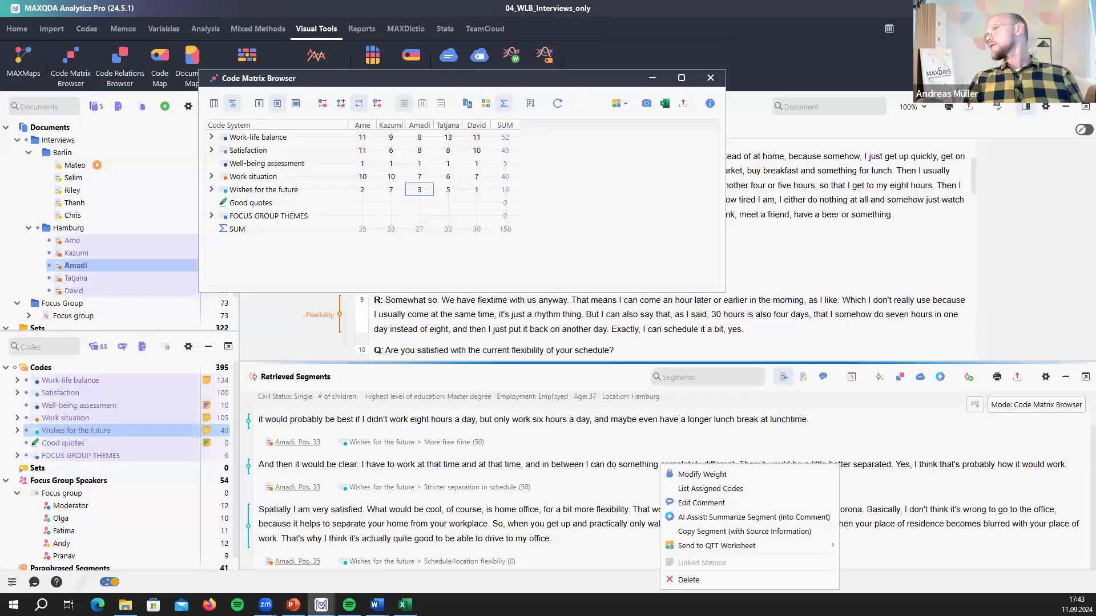
pyautogui.hotkey('alt', 'Tab')
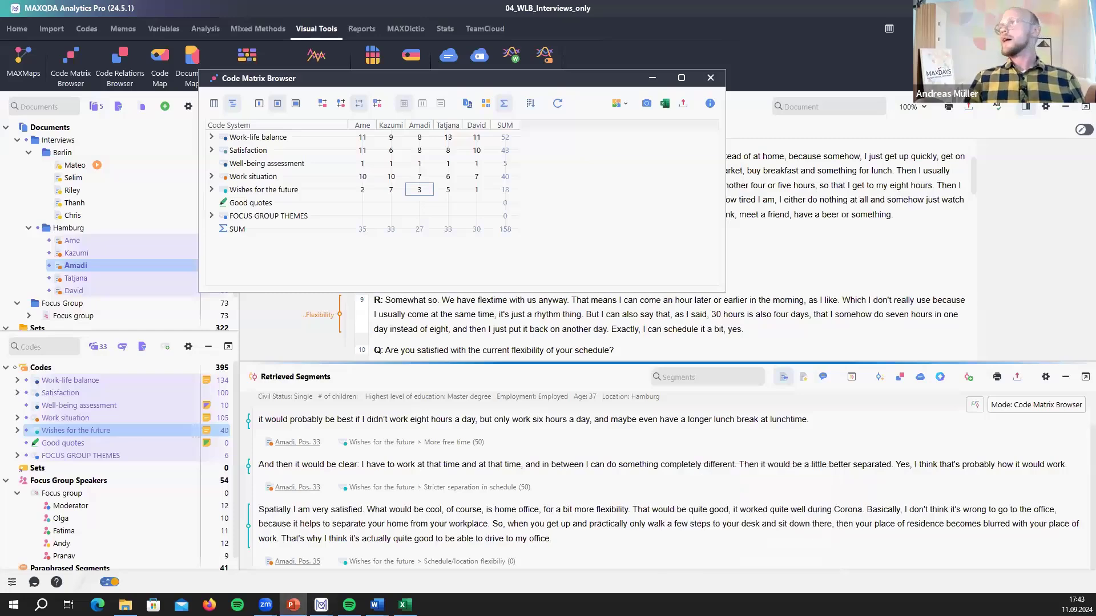
# - Advance the slideshow to the Document Comparison Chart and Code Relationship Visualizations slides
pyautogui.hotkey('alt', 'Tab')
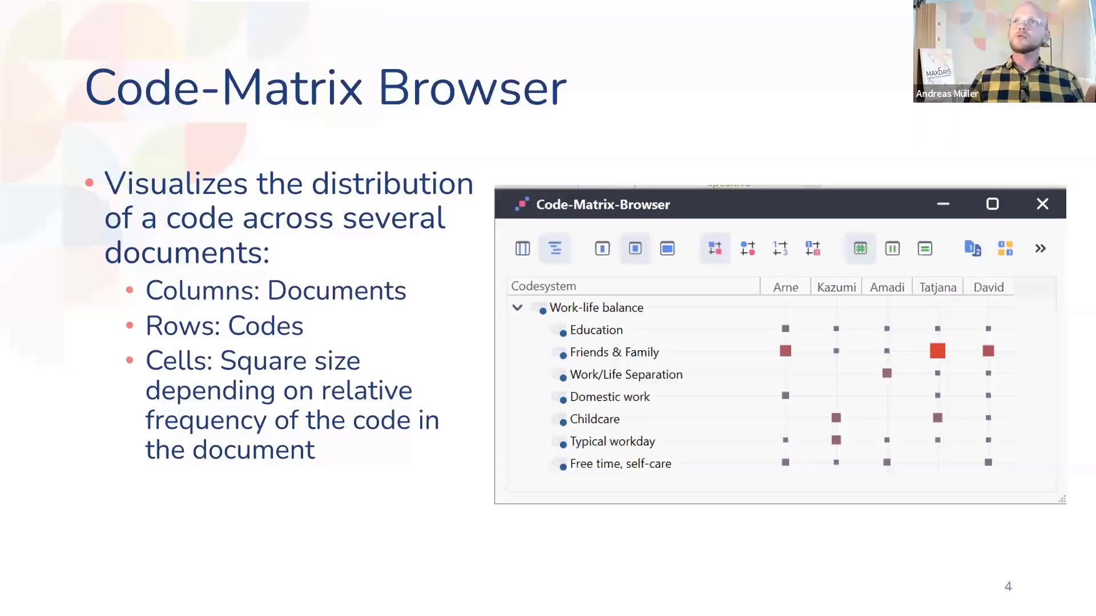
pyautogui.press('Right')
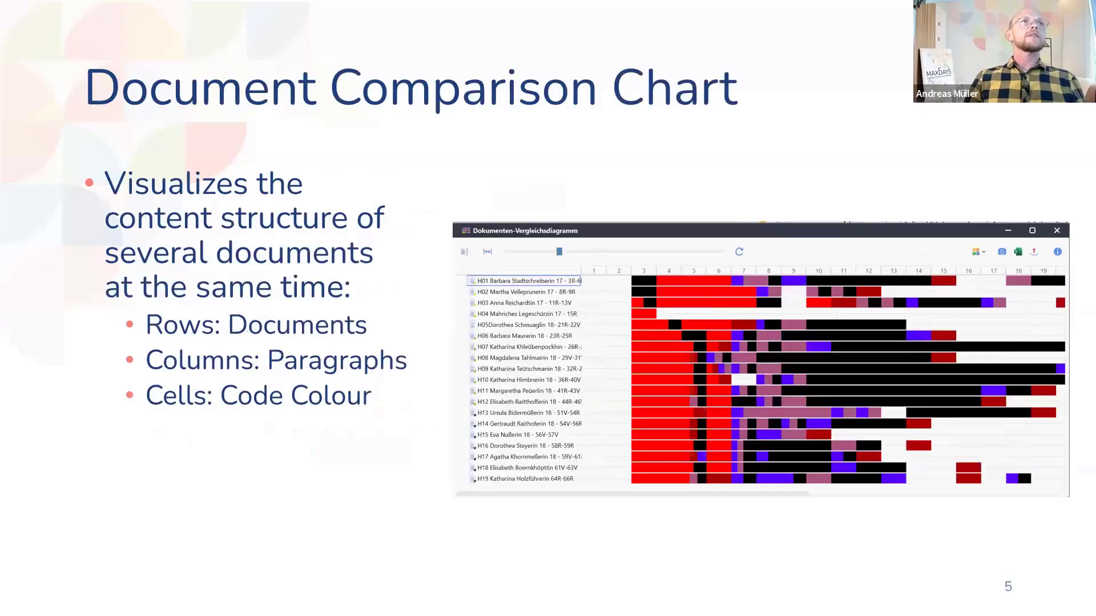
pyautogui.press('Right')
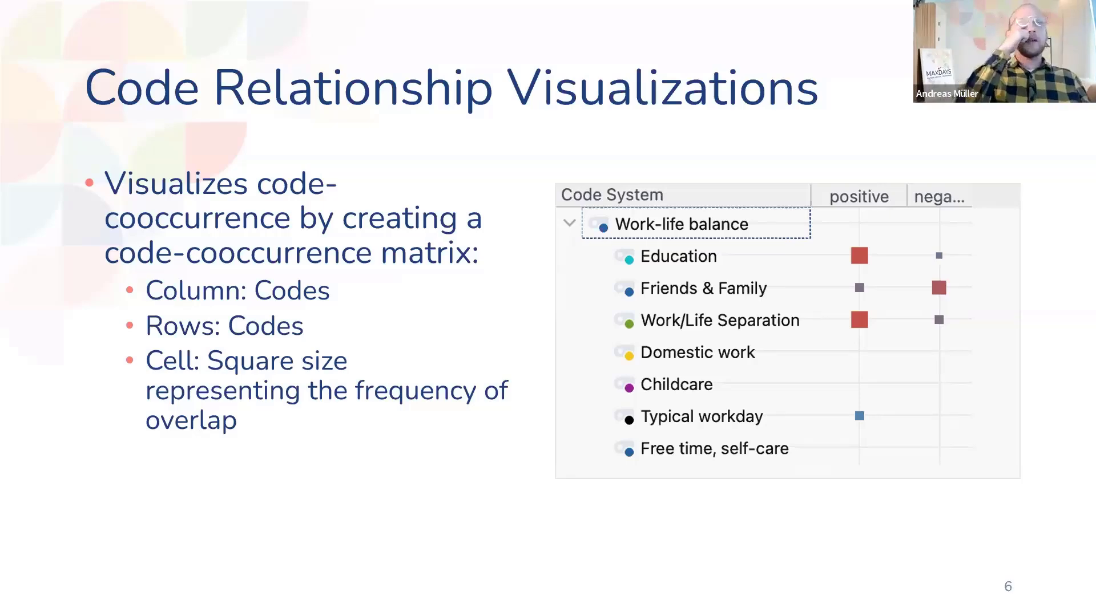
# - End the slideshow, close the code matrix, and expand Work-life balance and Satisfaction in the Code System
pyautogui.press('Escape')
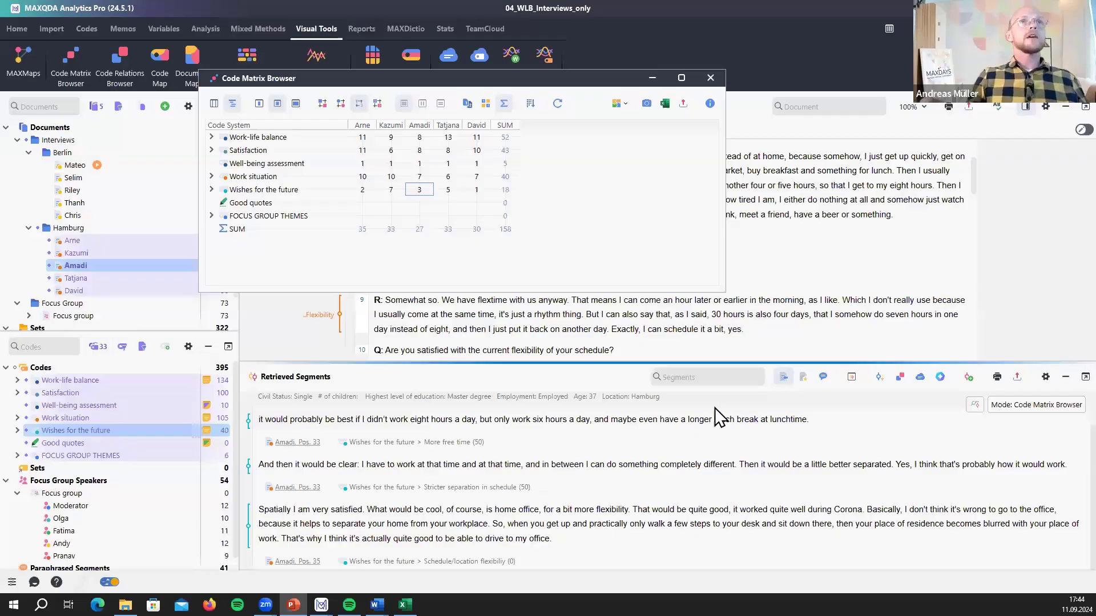
pyautogui.click(720, 75)
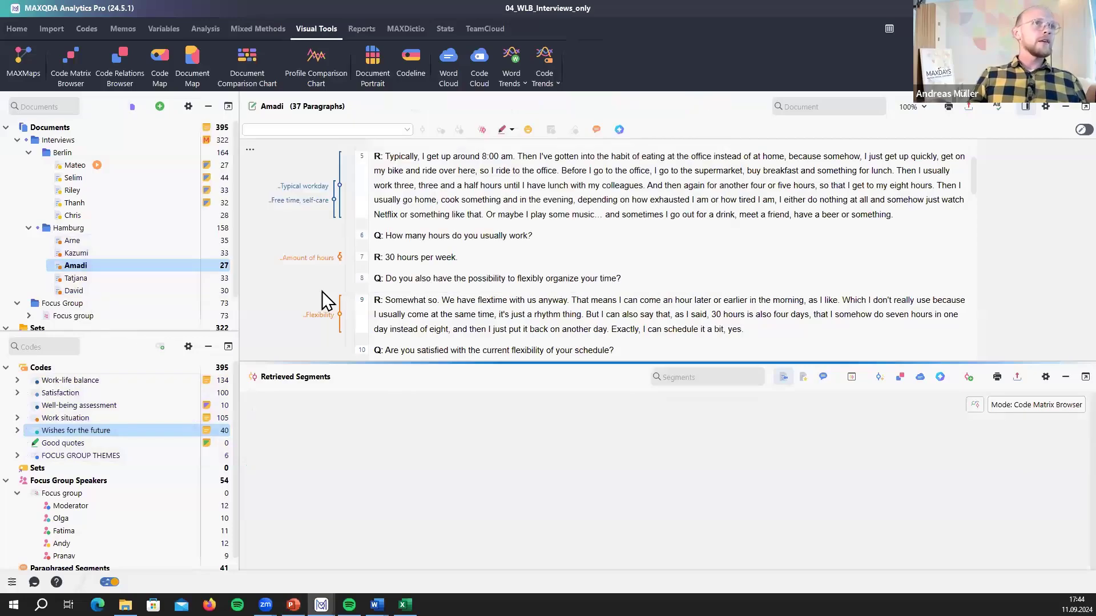
pyautogui.scroll(-4, 388, 260)
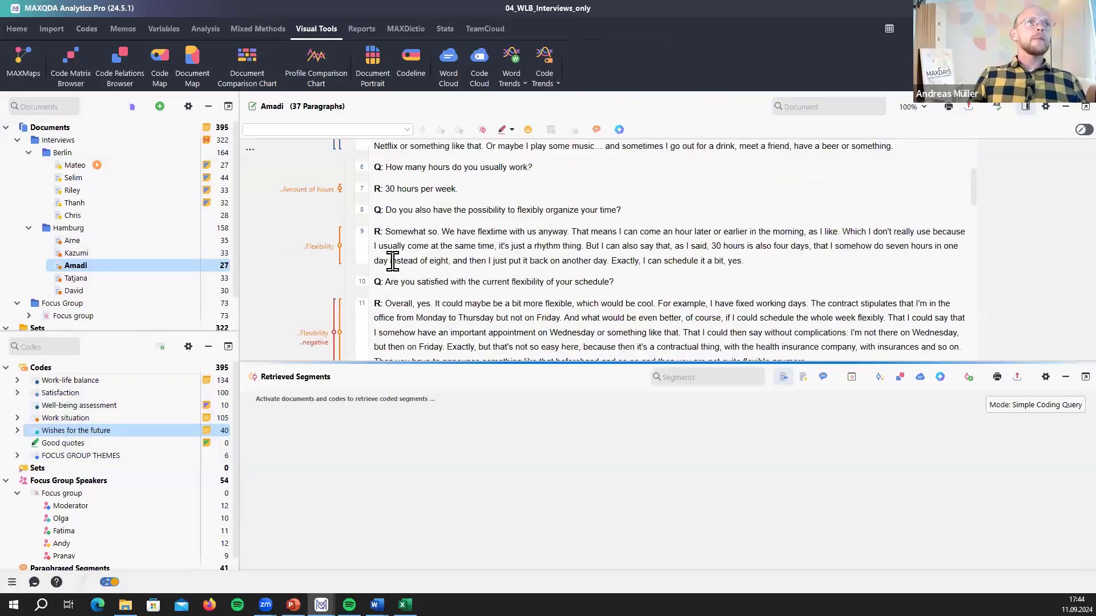
pyautogui.scroll(-1, 361, 307)
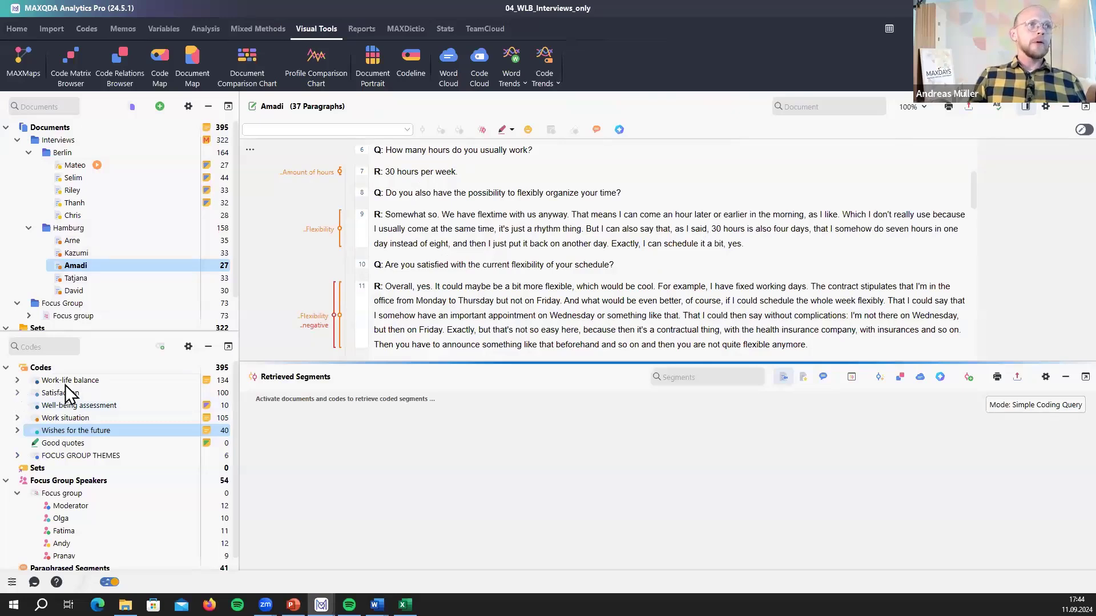
pyautogui.click(18, 381)
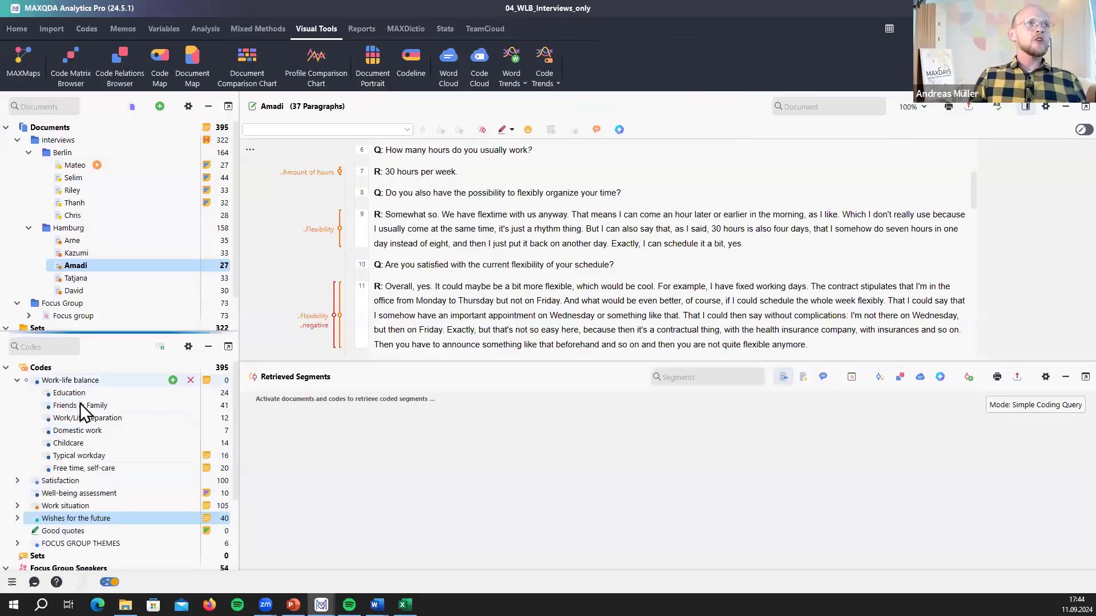
pyautogui.click(18, 481)
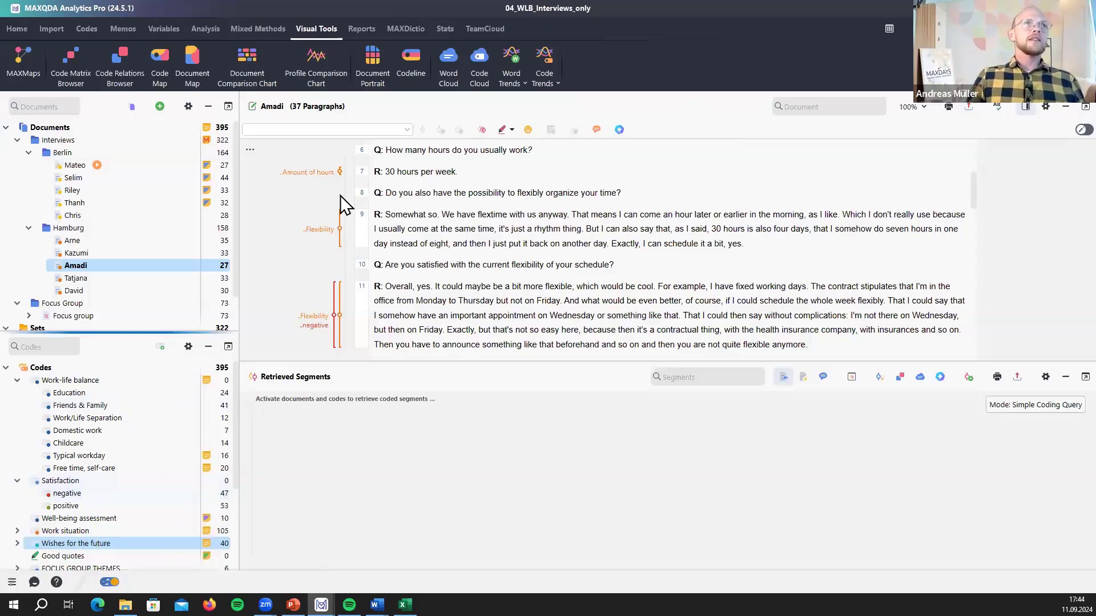
# - Inspect paragraph 11's Flexibility and negative coded segments in Amadi's interview
pyautogui.click(319, 315)
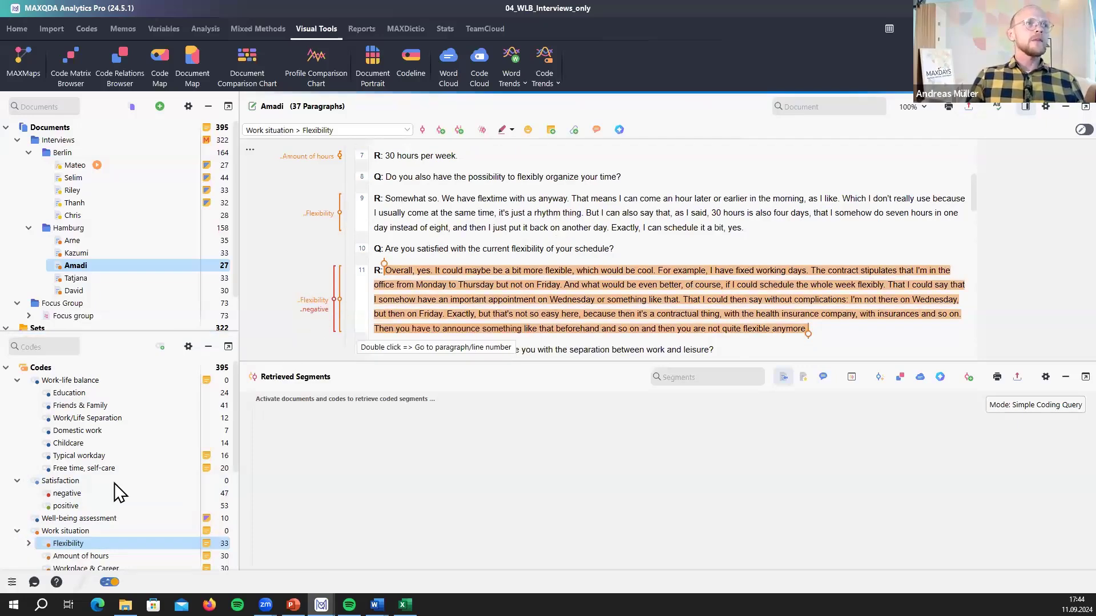
pyautogui.scroll(-1, 75, 460)
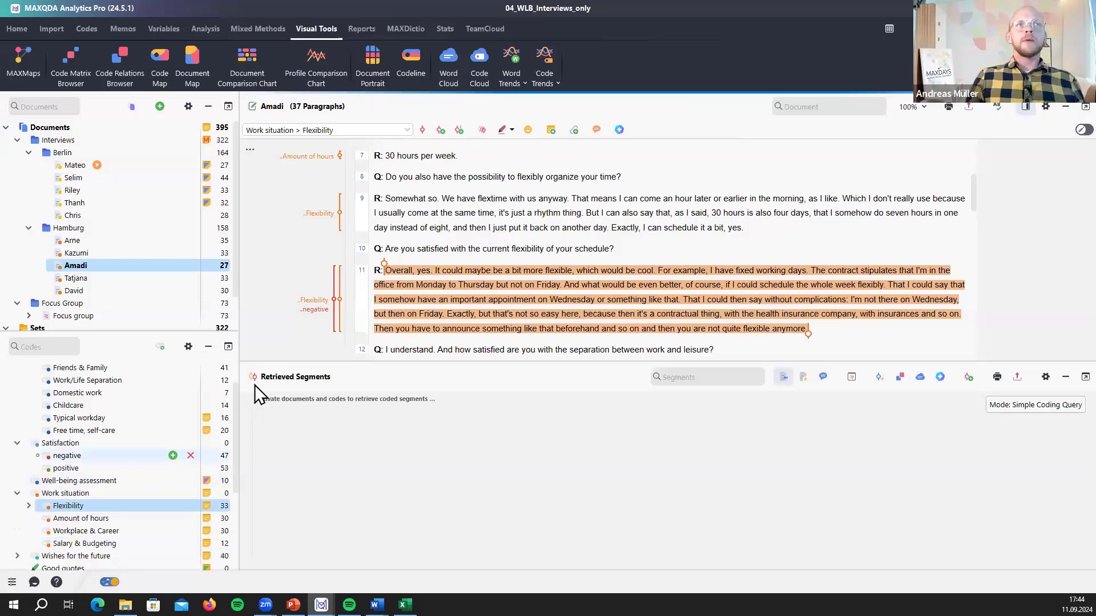
pyautogui.click(322, 310)
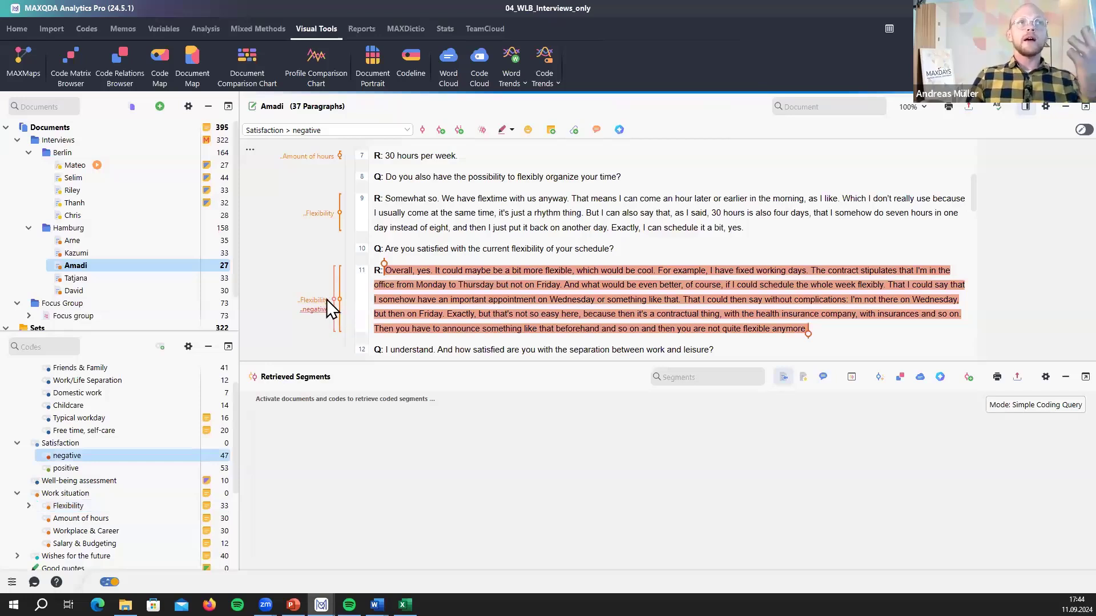
pyautogui.click(326, 301)
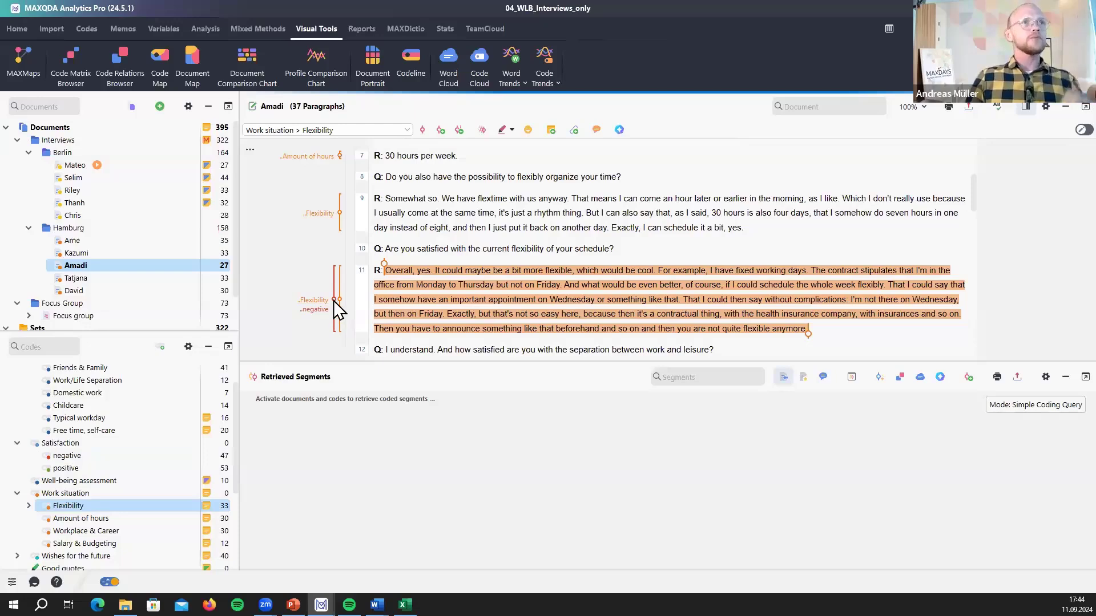
pyautogui.click(321, 309)
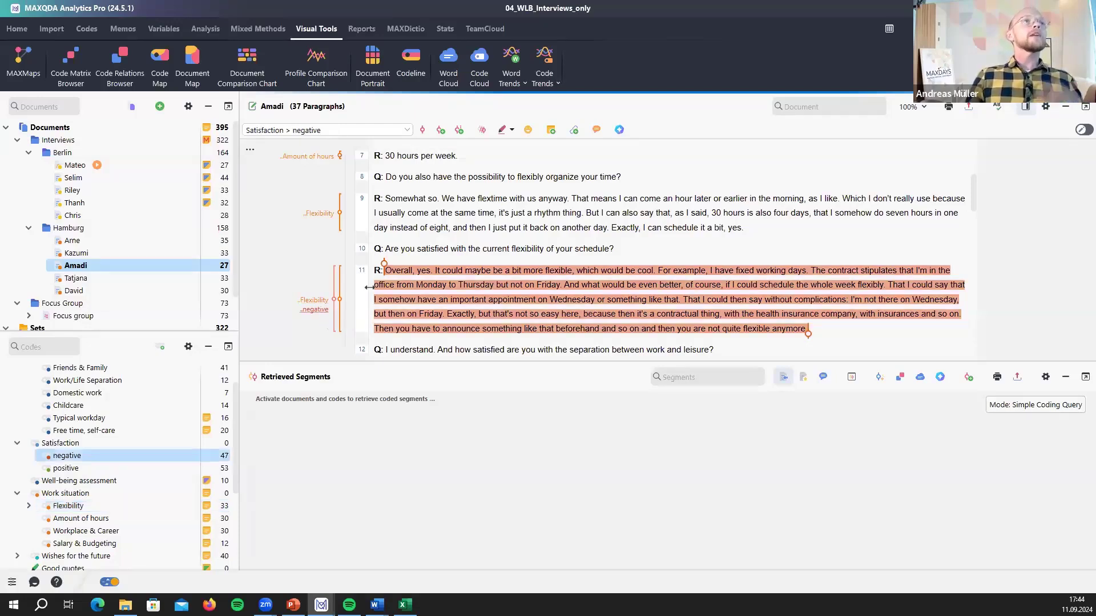
pyautogui.click(444, 270)
pyautogui.scroll(1, 124, 385)
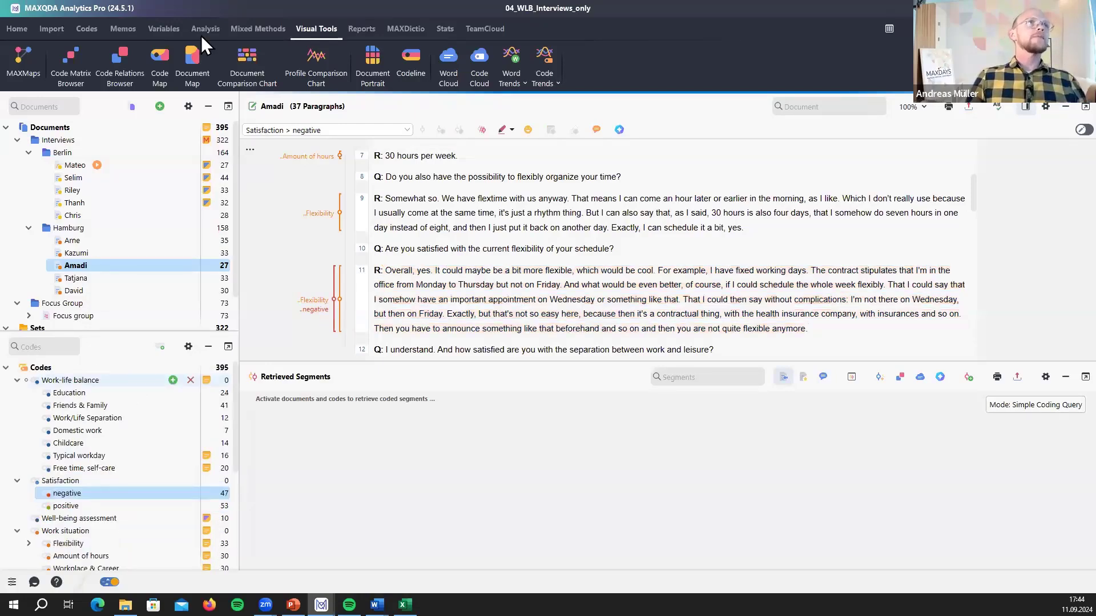
# - Build a Code Relations Browser with activated Work-life balance codes as rows and negative and positive as columns
pyautogui.click(116, 70)
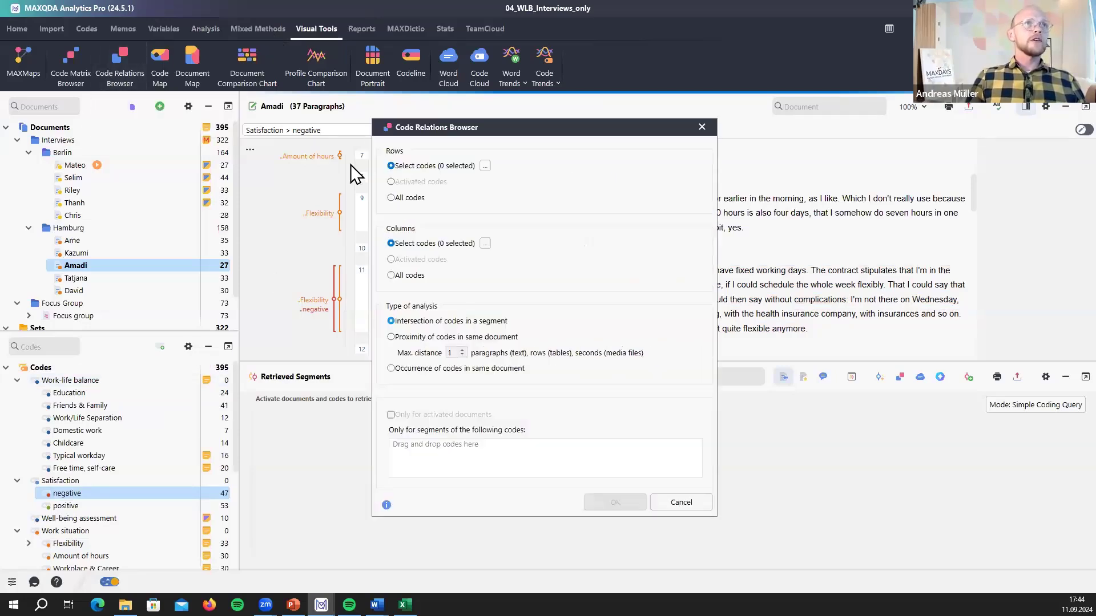
pyautogui.click(25, 380)
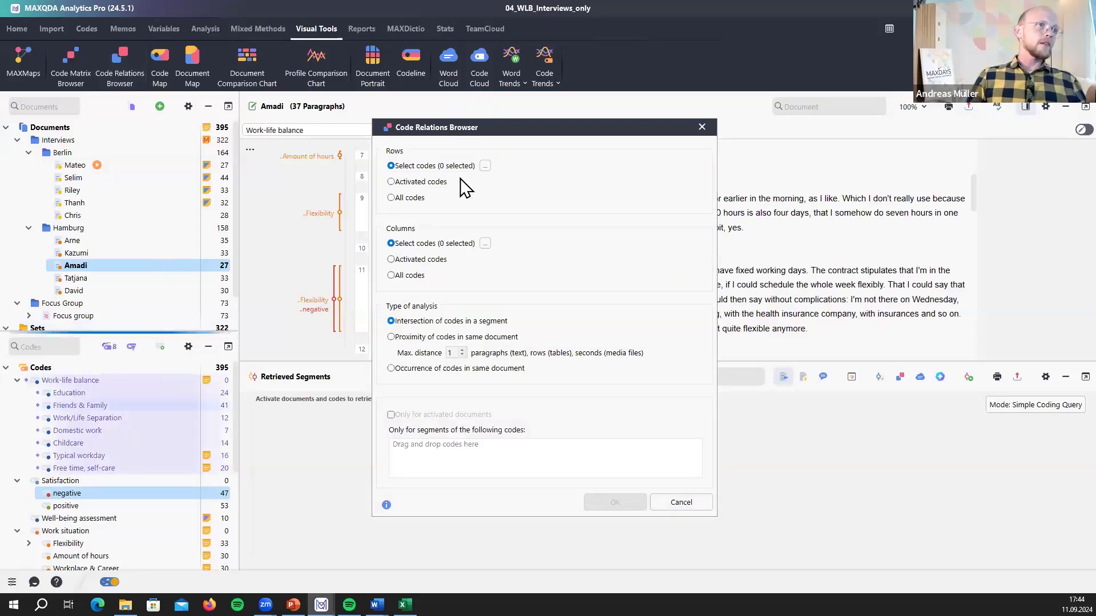
pyautogui.click(436, 181)
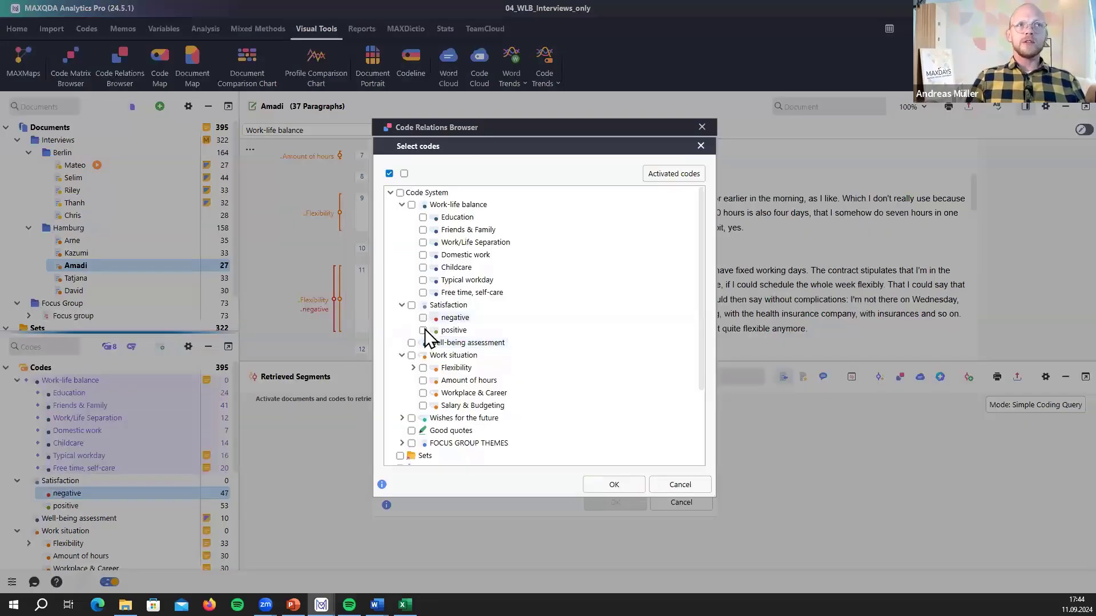
pyautogui.click(428, 318)
pyautogui.click(424, 320)
pyautogui.click(423, 331)
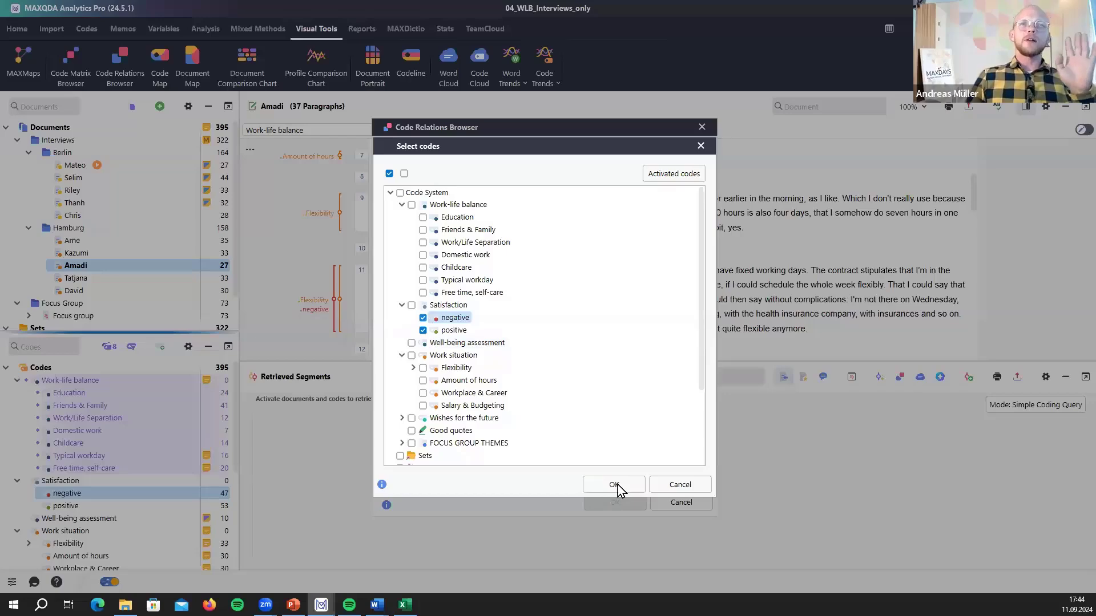
pyautogui.click(613, 484)
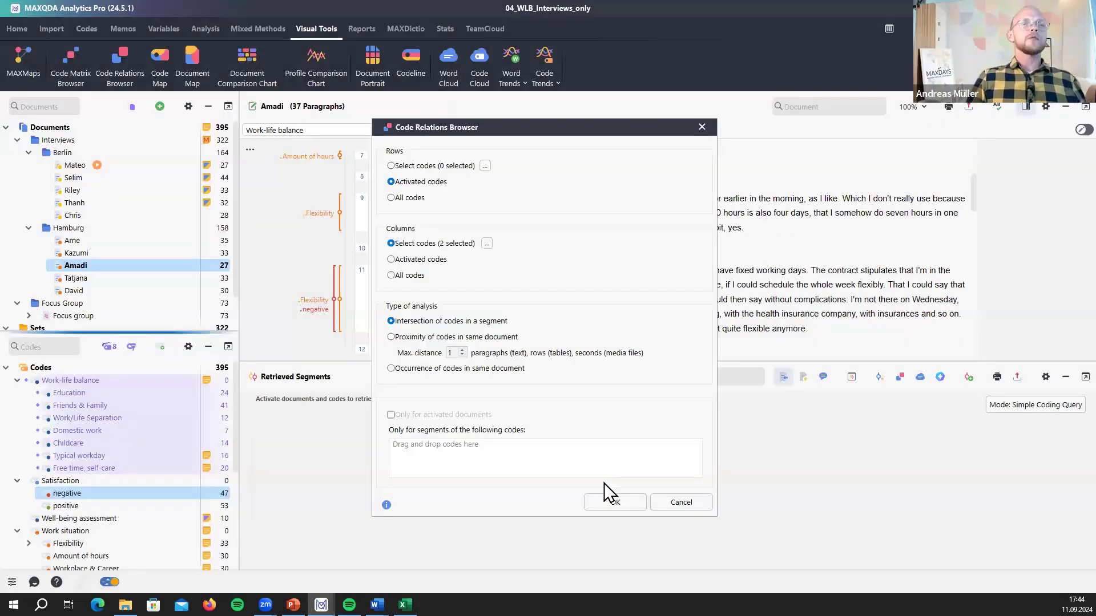
pyautogui.click(611, 503)
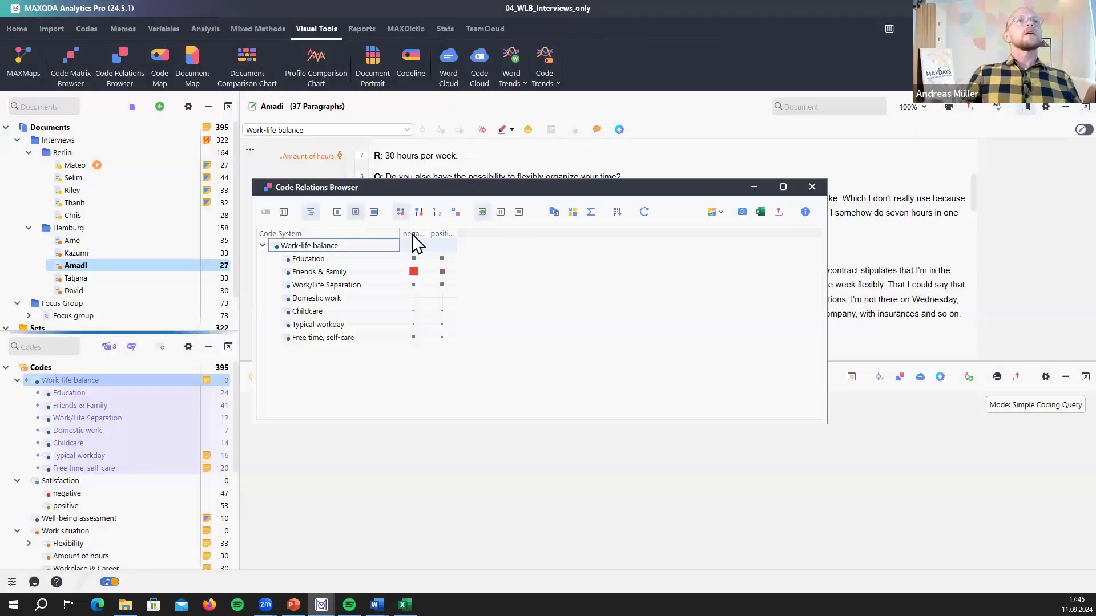
# - Widen the negative column and switch the matrix to a heat map showing counts
pyautogui.moveTo(428, 233); pyautogui.dragTo(425, 299)
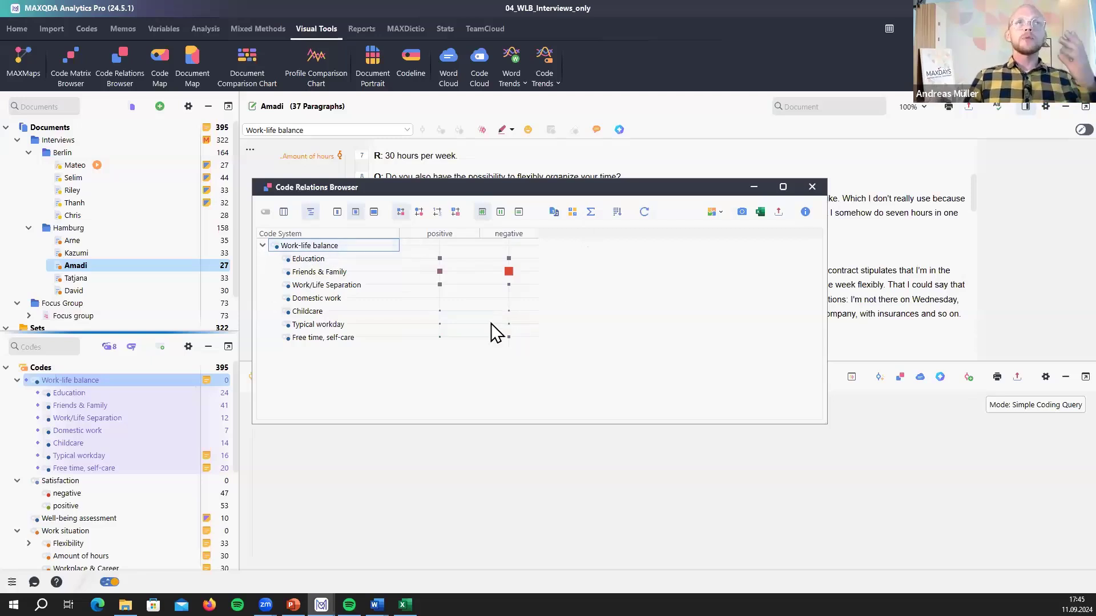
pyautogui.moveTo(493, 321)
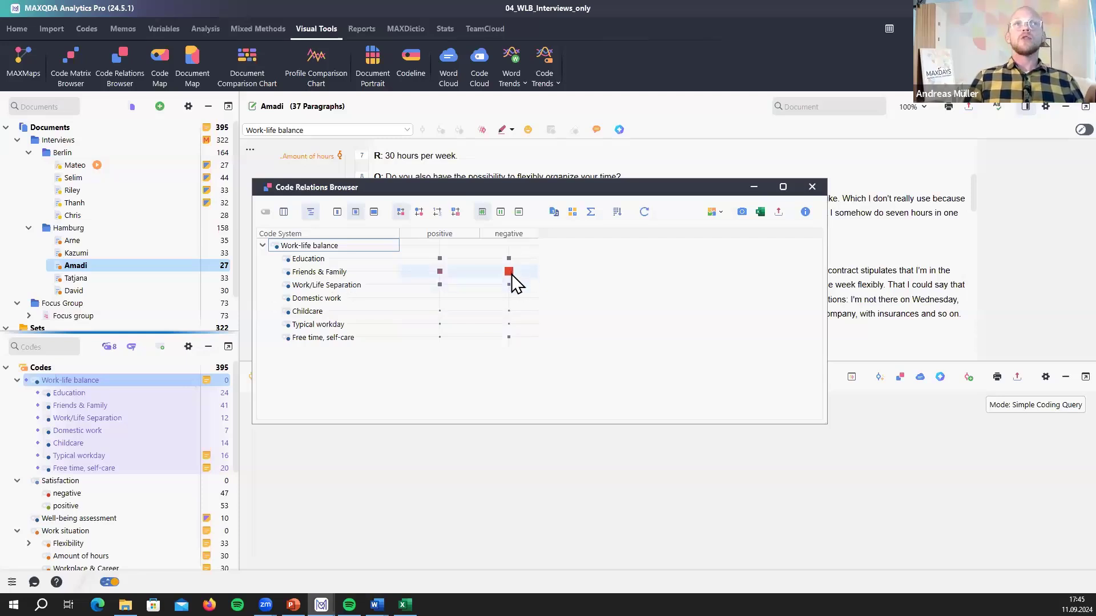
pyautogui.click(455, 212)
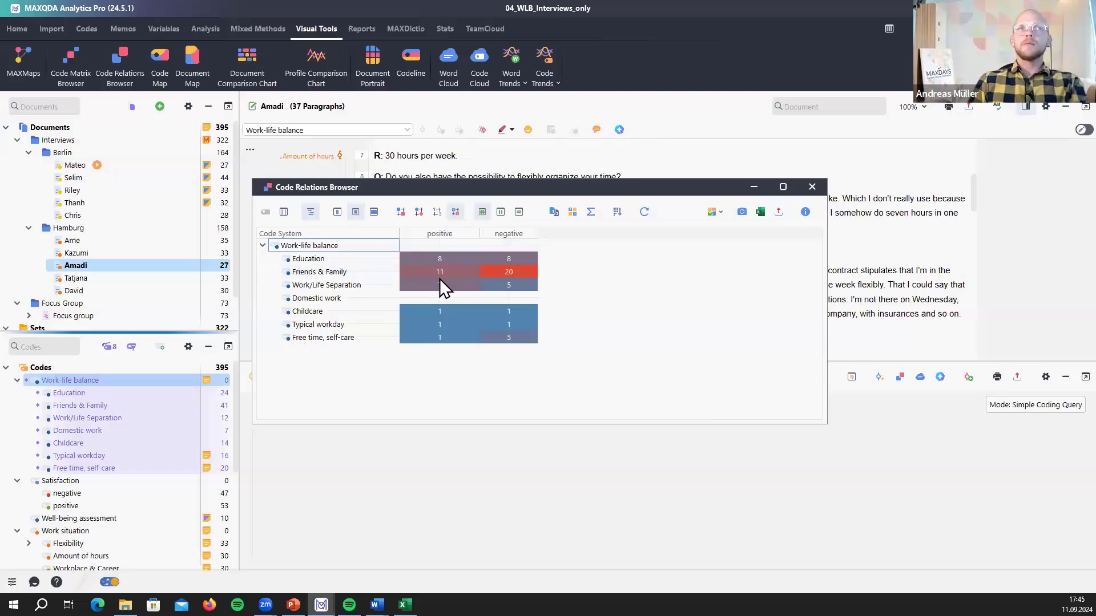
pyautogui.moveTo(512, 250)
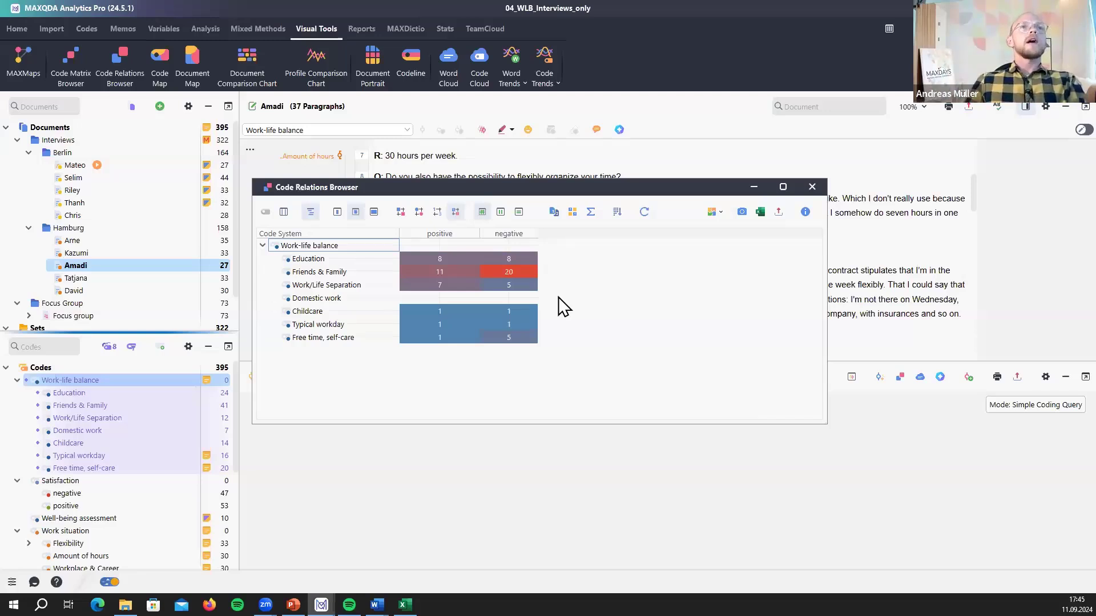
# - Retrieve the 20 Friends & Family × negative segments and scroll through the list
pyautogui.click(520, 272)
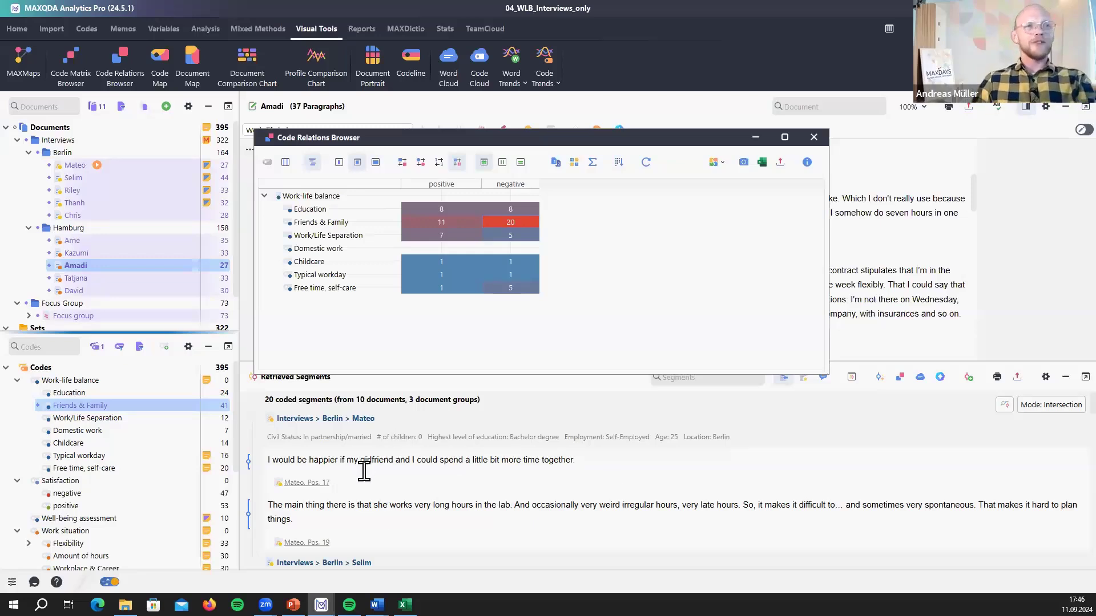
pyautogui.scroll(-1, 430, 541)
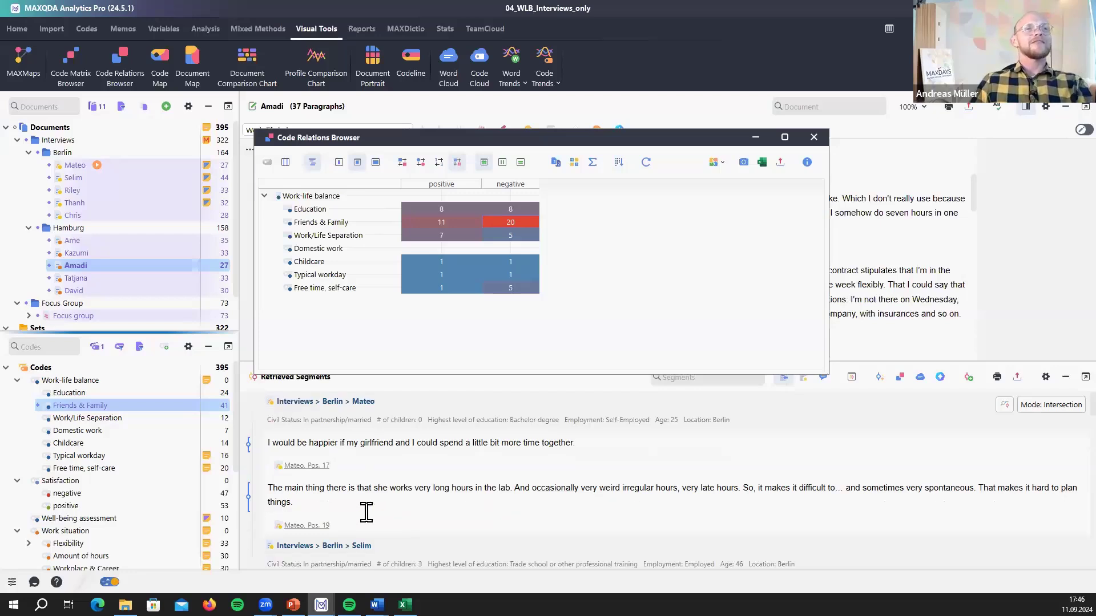
pyautogui.scroll(-1, 297, 472)
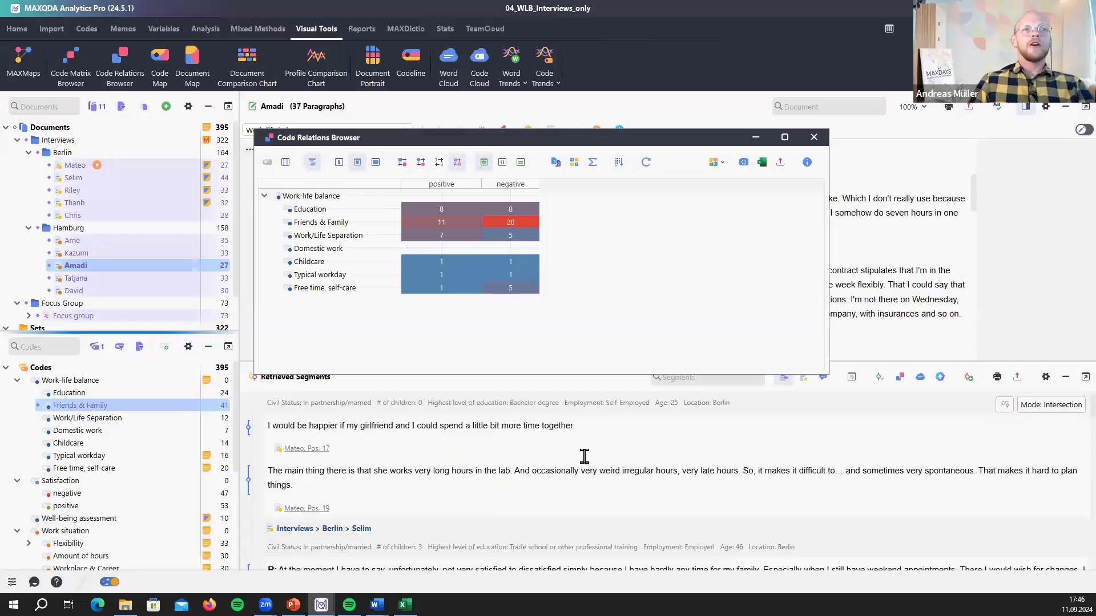
pyautogui.scroll(-3, 252, 428)
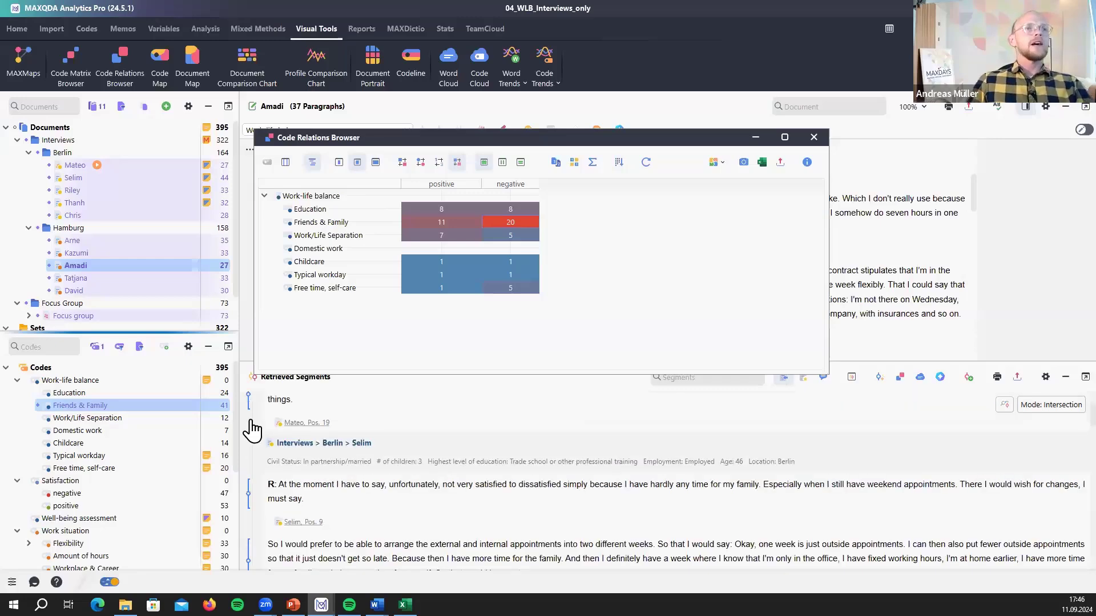
pyautogui.scroll(-3, 313, 448)
pyautogui.scroll(-3, 471, 567)
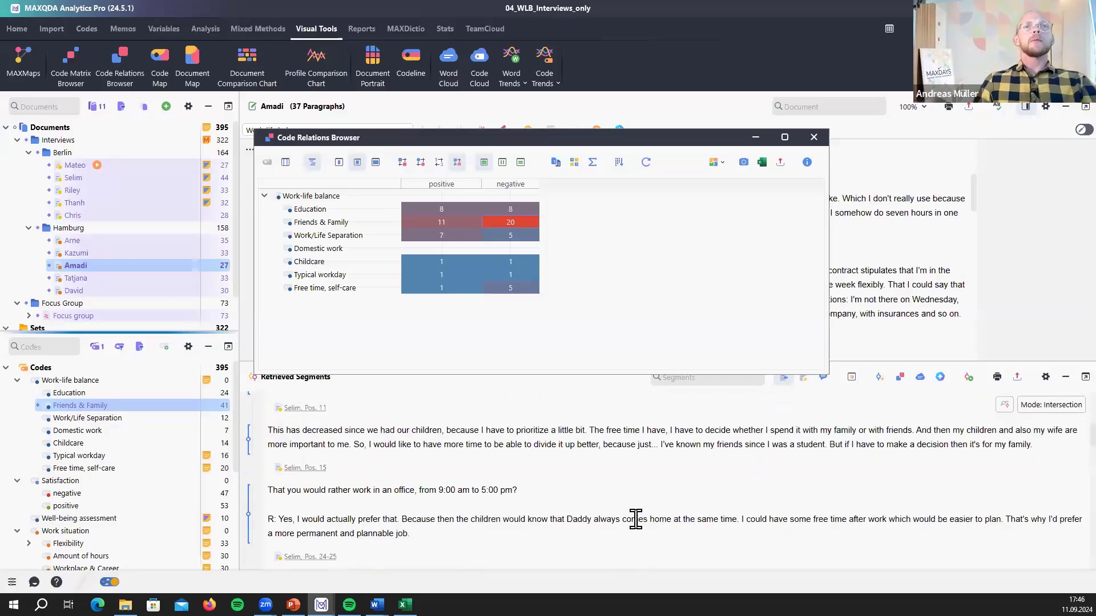
pyautogui.scroll(8, 634, 521)
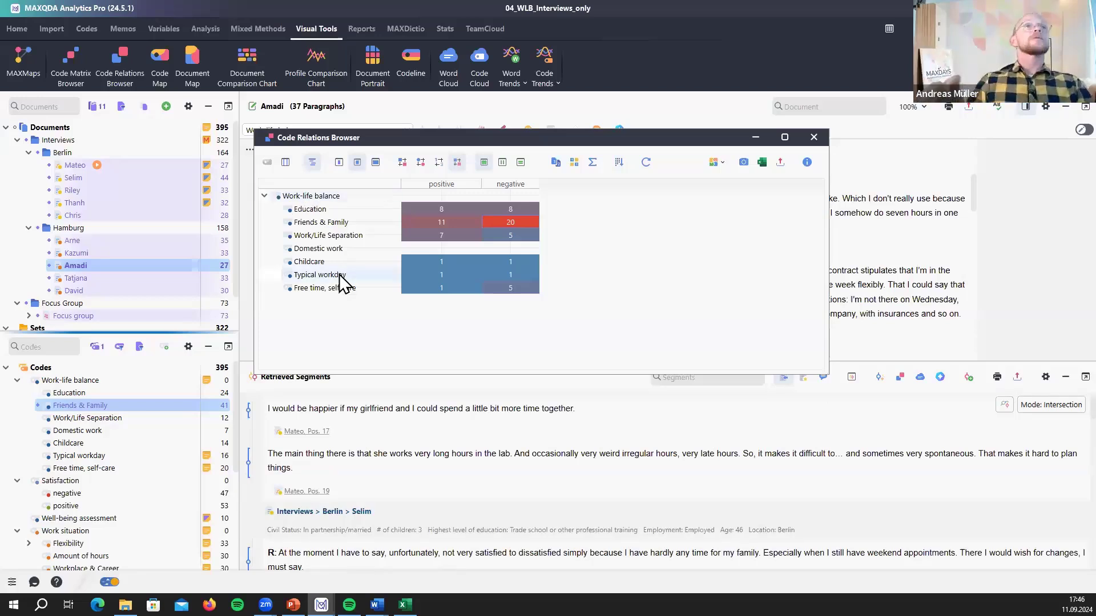
pyautogui.moveTo(524, 225)
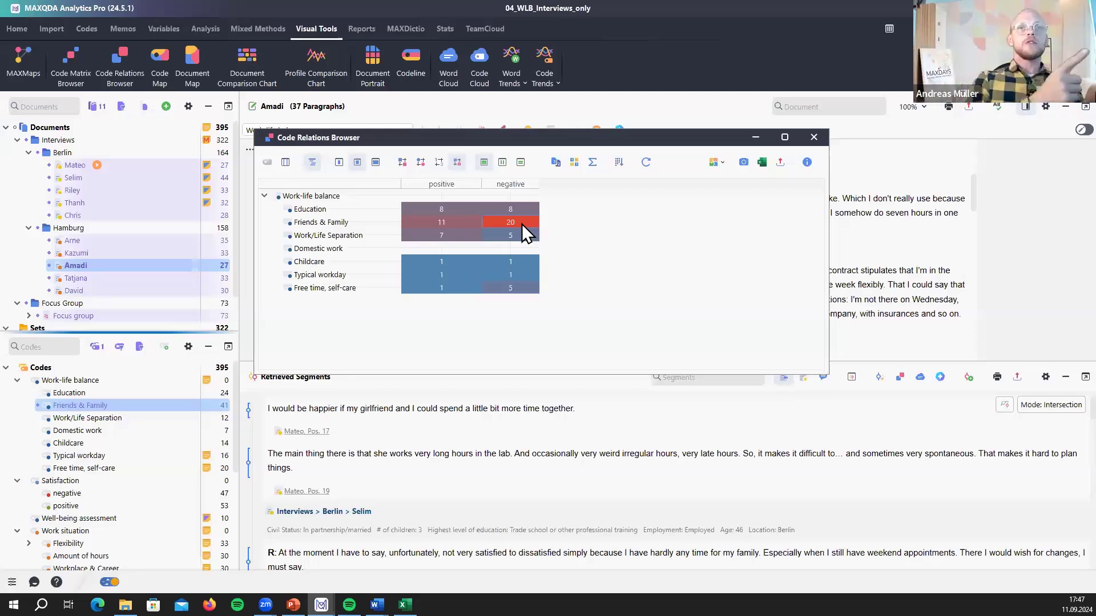
# - Restore square symbols in the code relations matrix, close it, and return to the PowerPoint slides
pyautogui.click(405, 162)
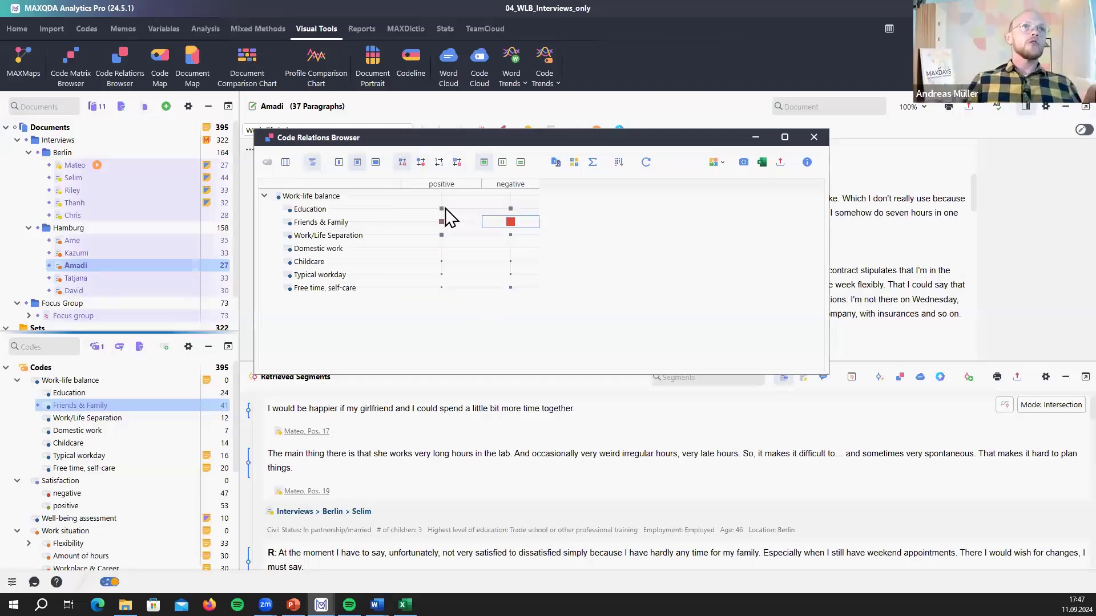
pyautogui.moveTo(424, 134); pyautogui.dragTo(677, 131)
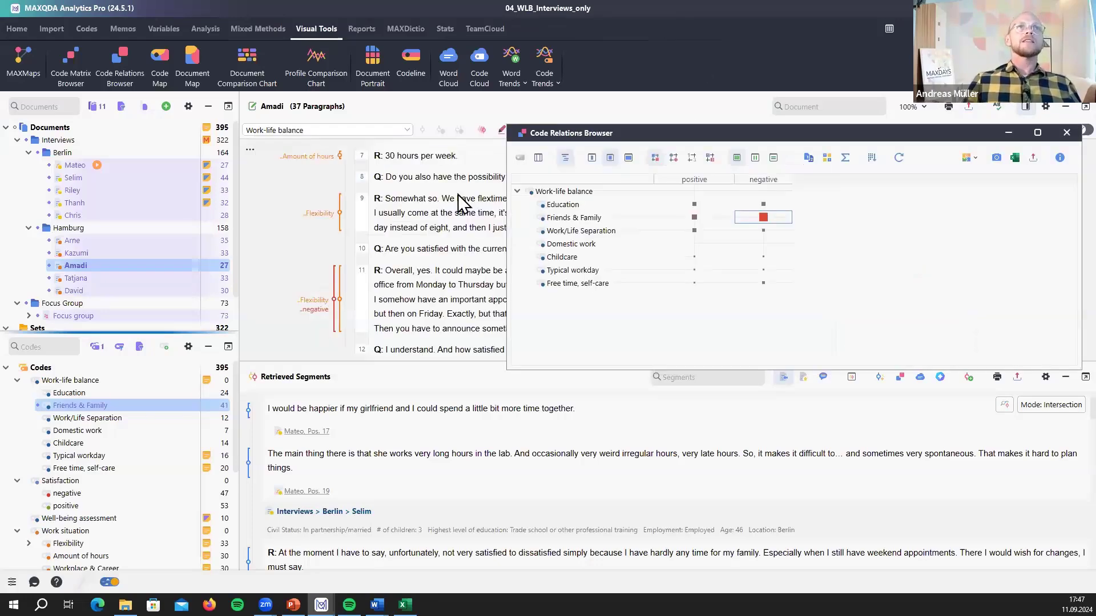
pyautogui.moveTo(564, 356); pyautogui.dragTo(496, 350)
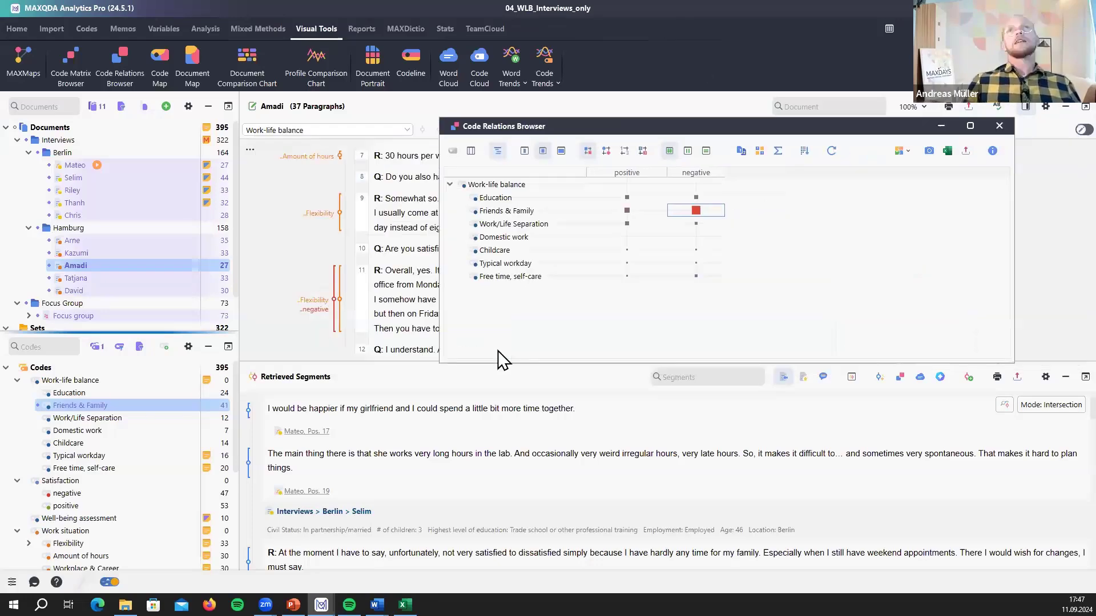
pyautogui.click(999, 126)
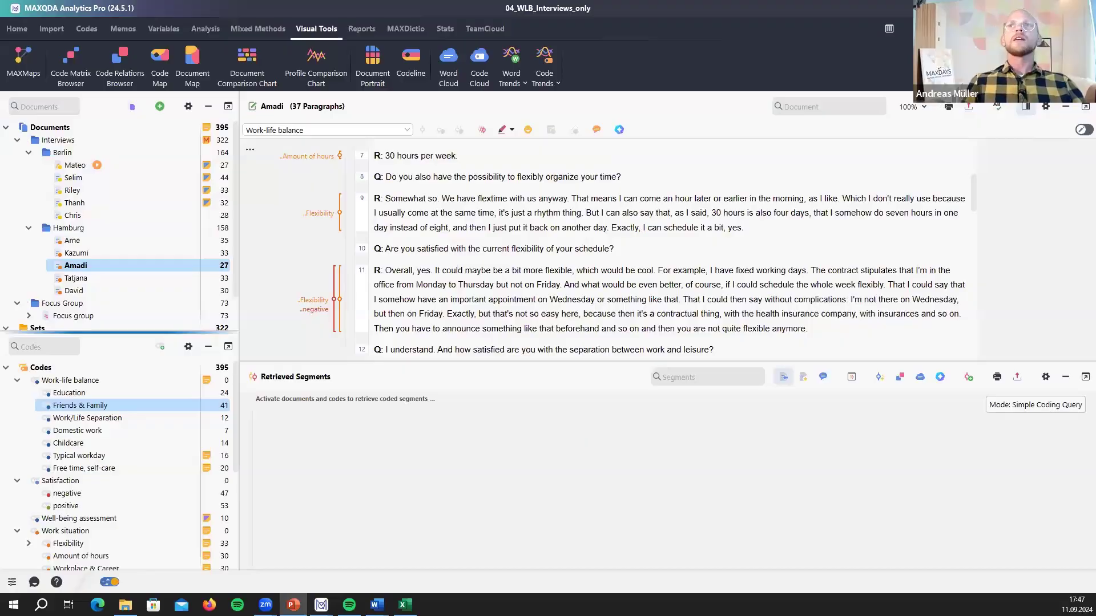
pyautogui.click(294, 605)
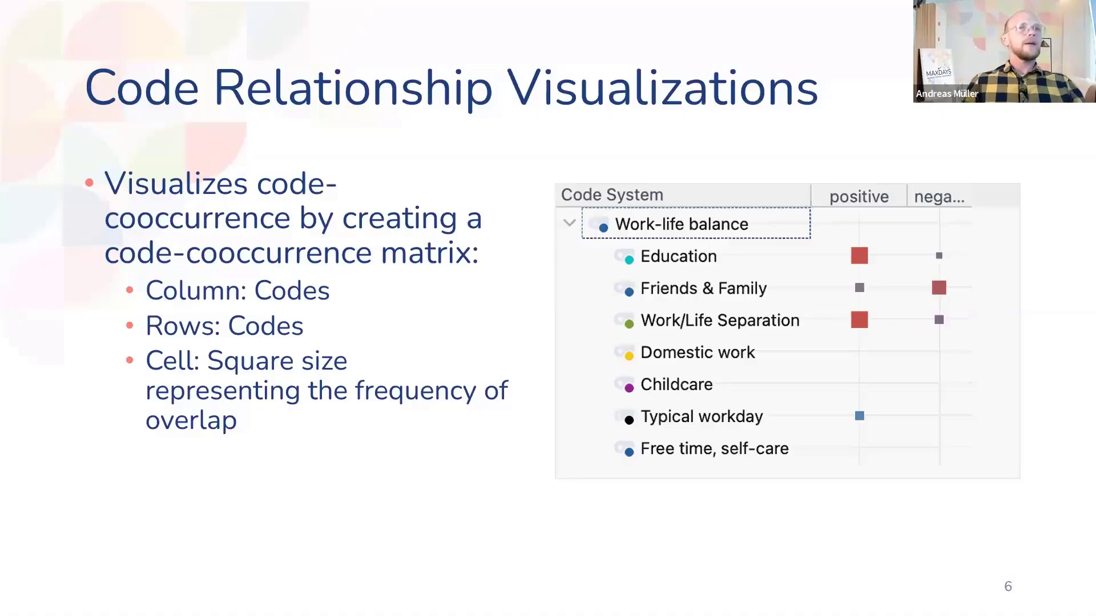
# - Advance to slide 7, MAXMaps, and exit the slideshow
pyautogui.click(309, 433)
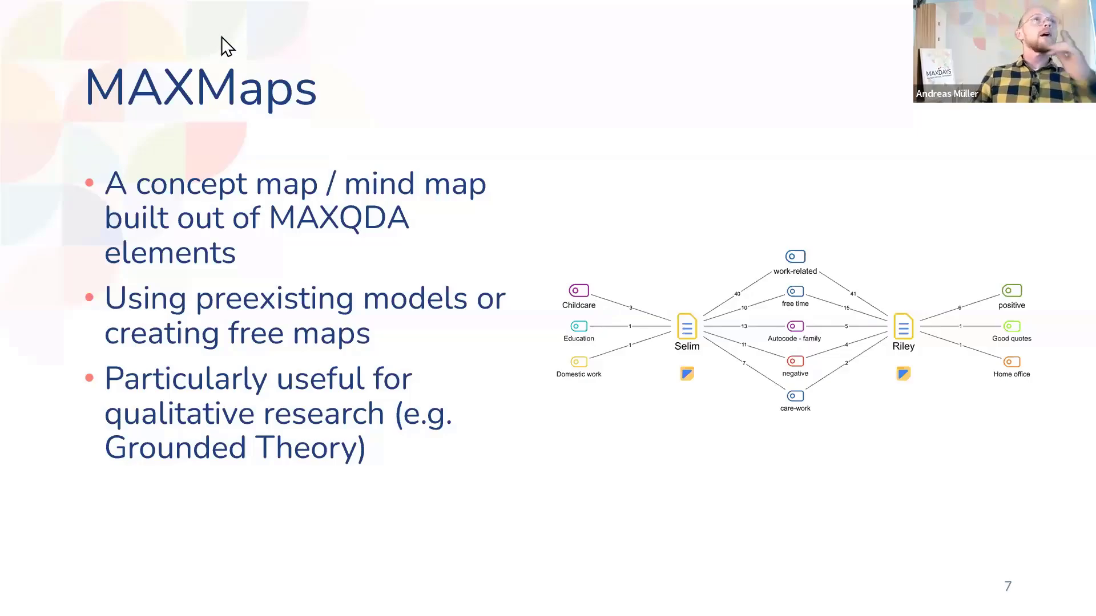
pyautogui.press('Escape')
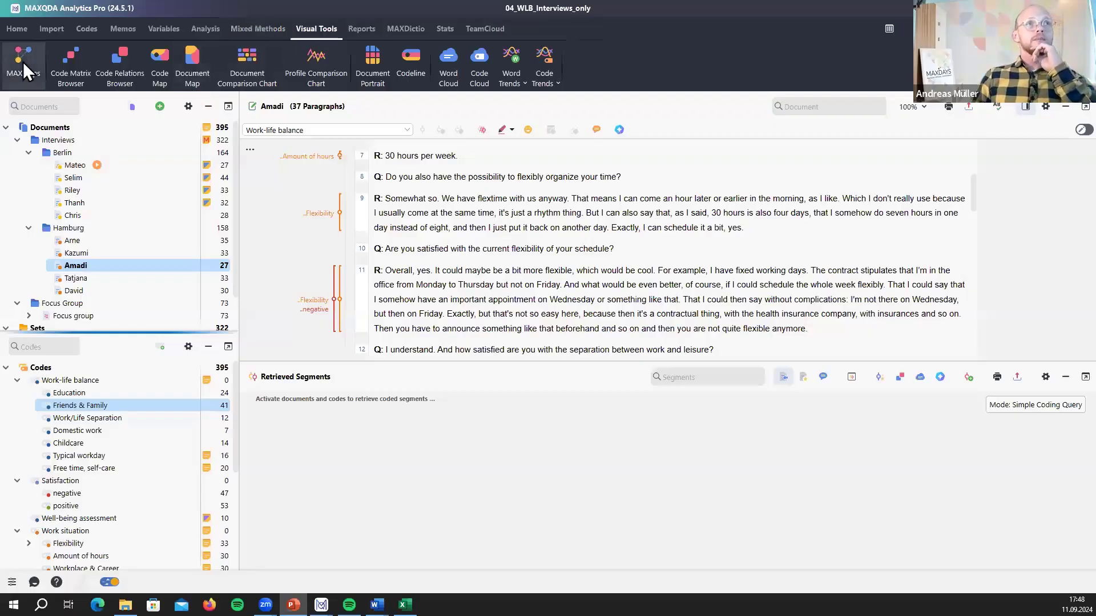
# - Create a new map with the Amadi document, Hamburg group, and Typical workday and Amount of hours codes
pyautogui.click(28, 58)
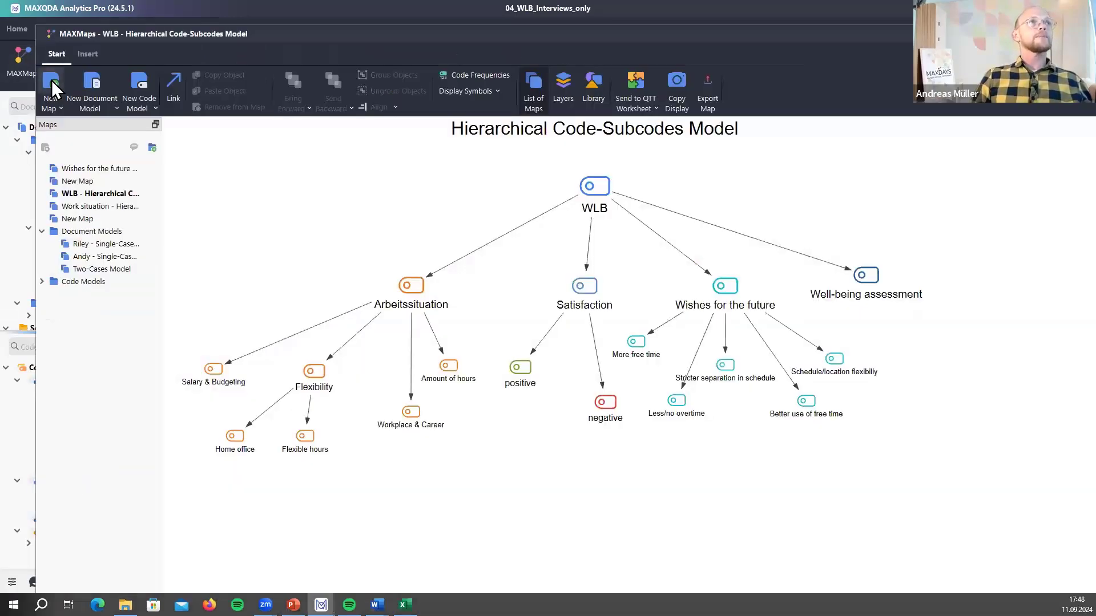
pyautogui.click(51, 80)
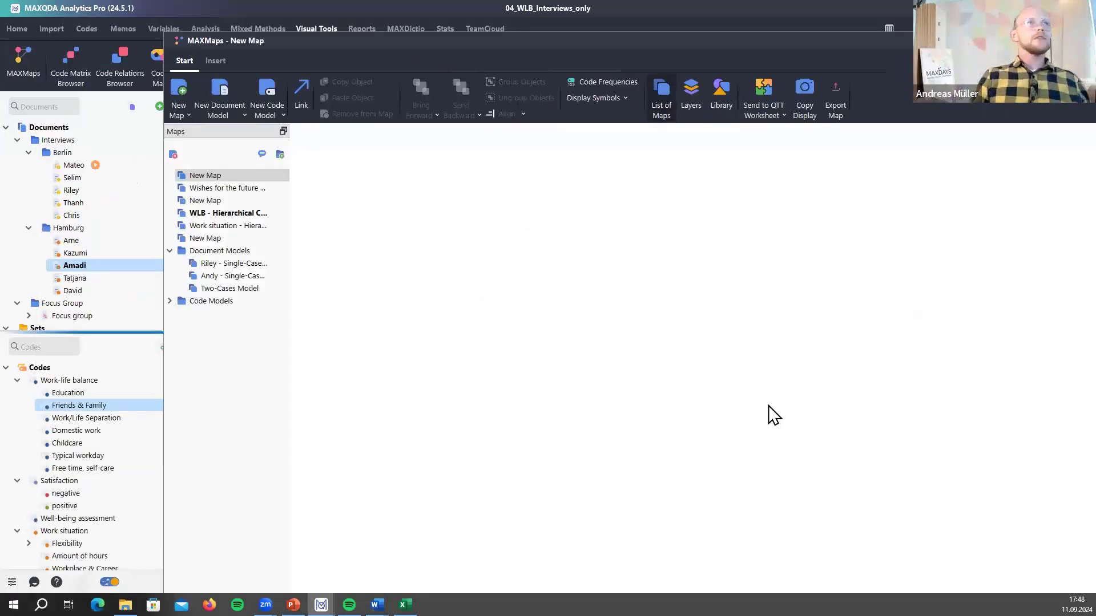
pyautogui.moveTo(94, 264); pyautogui.dragTo(520, 267)
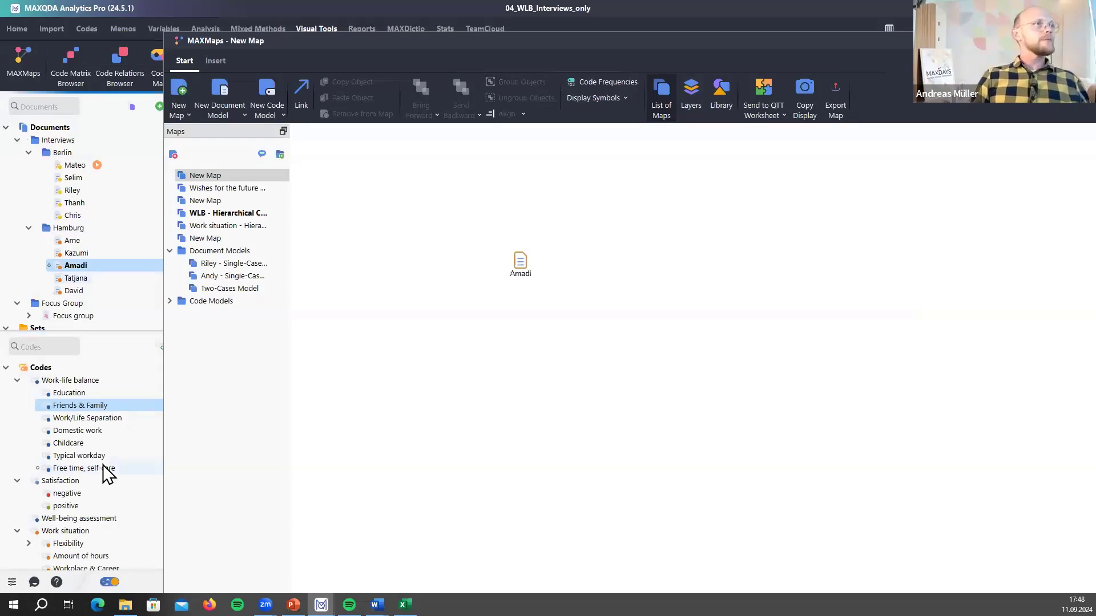
pyautogui.moveTo(80, 456); pyautogui.dragTo(569, 390)
pyautogui.moveTo(80, 556); pyautogui.dragTo(503, 396)
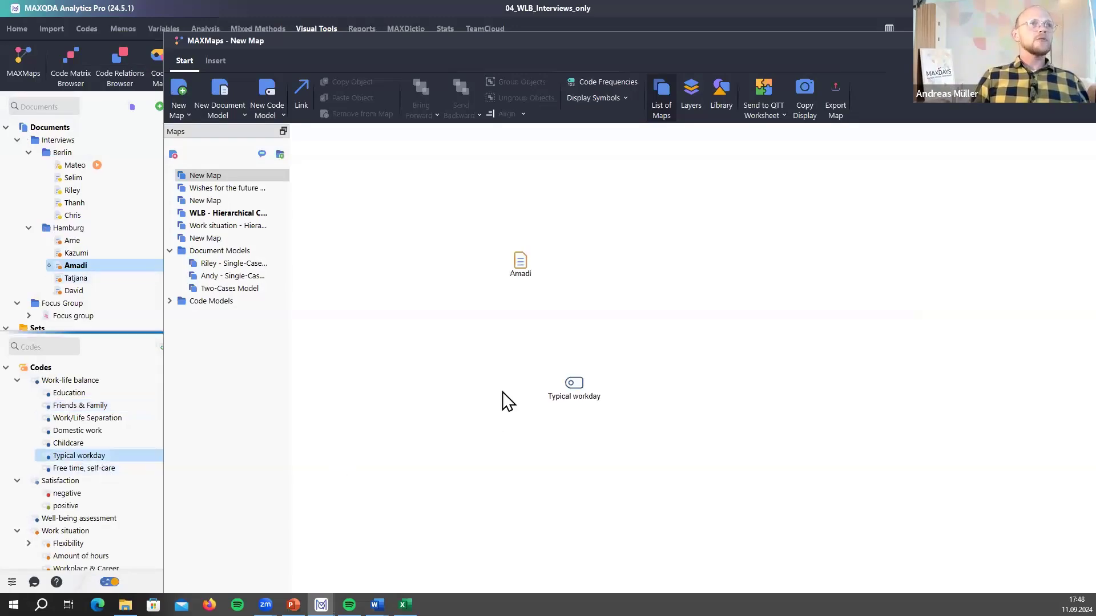
pyautogui.moveTo(113, 226); pyautogui.dragTo(667, 279)
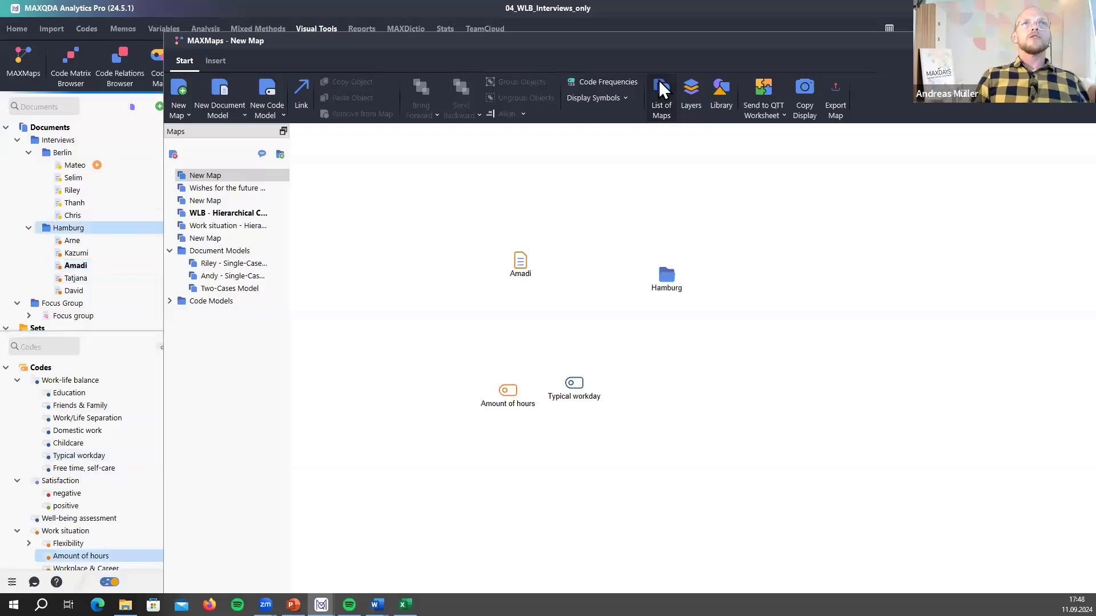
pyautogui.moveTo(656, 37); pyautogui.dragTo(627, 235)
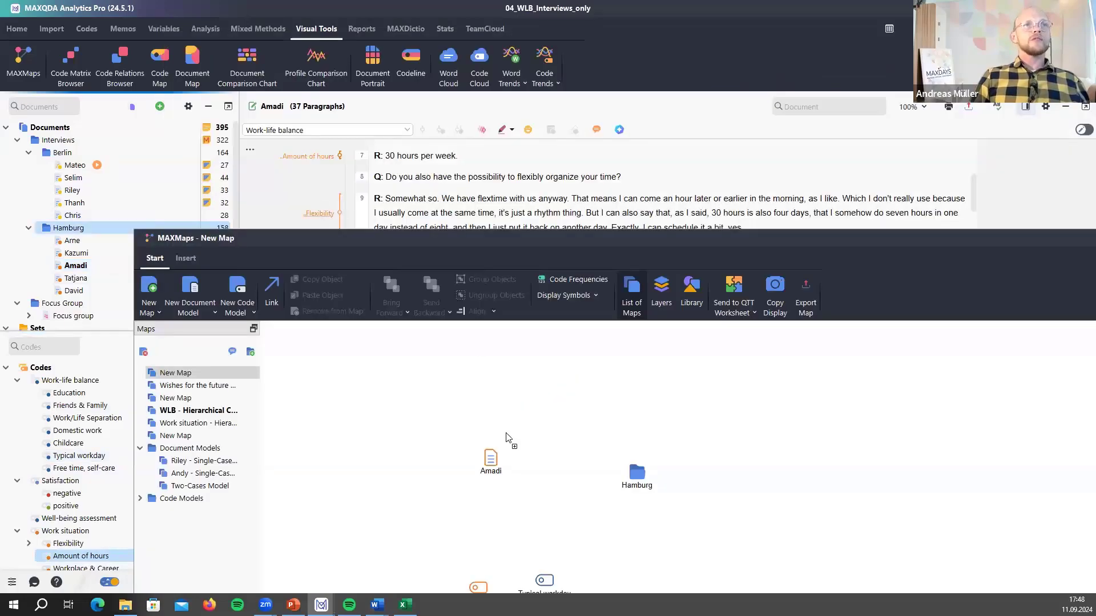
# - Add Amadi's Amount of hours segment and link Amount of hours, Flexibility, Hamburg and Typical workday
pyautogui.moveTo(310, 153); pyautogui.dragTo(524, 484)
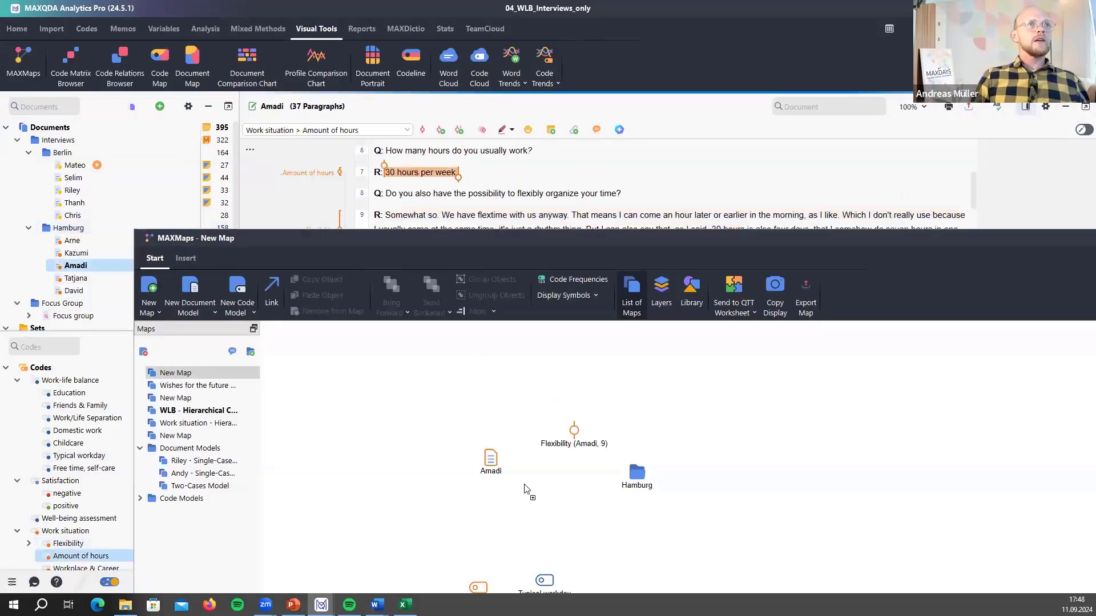
pyautogui.moveTo(259, 280); pyautogui.dragTo(243, 220)
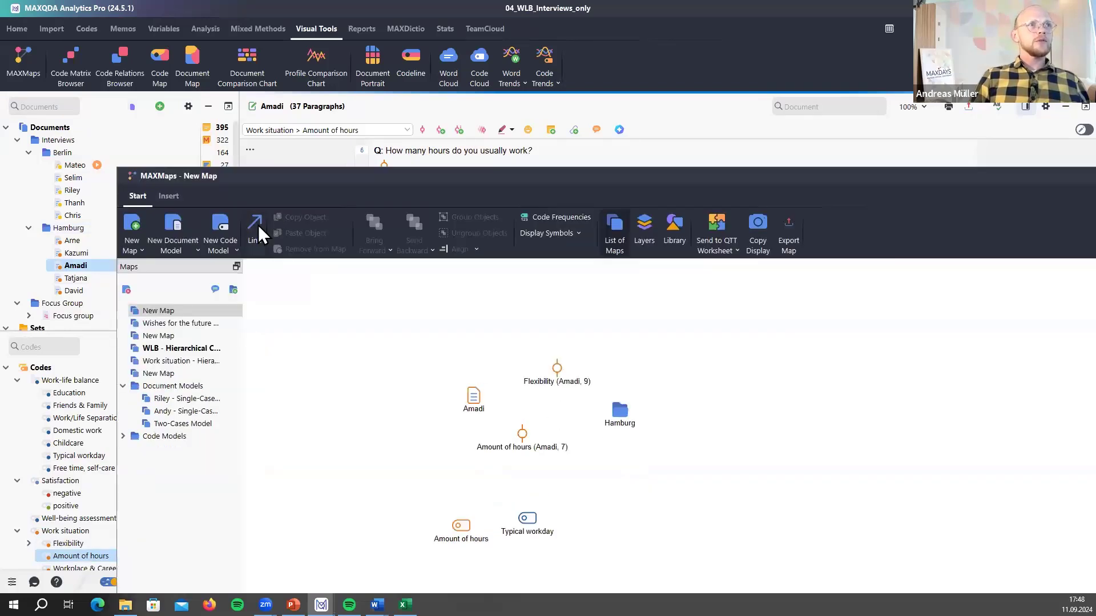
pyautogui.click(260, 227)
pyautogui.moveTo(556, 380); pyautogui.dragTo(622, 419)
pyautogui.click(521, 511)
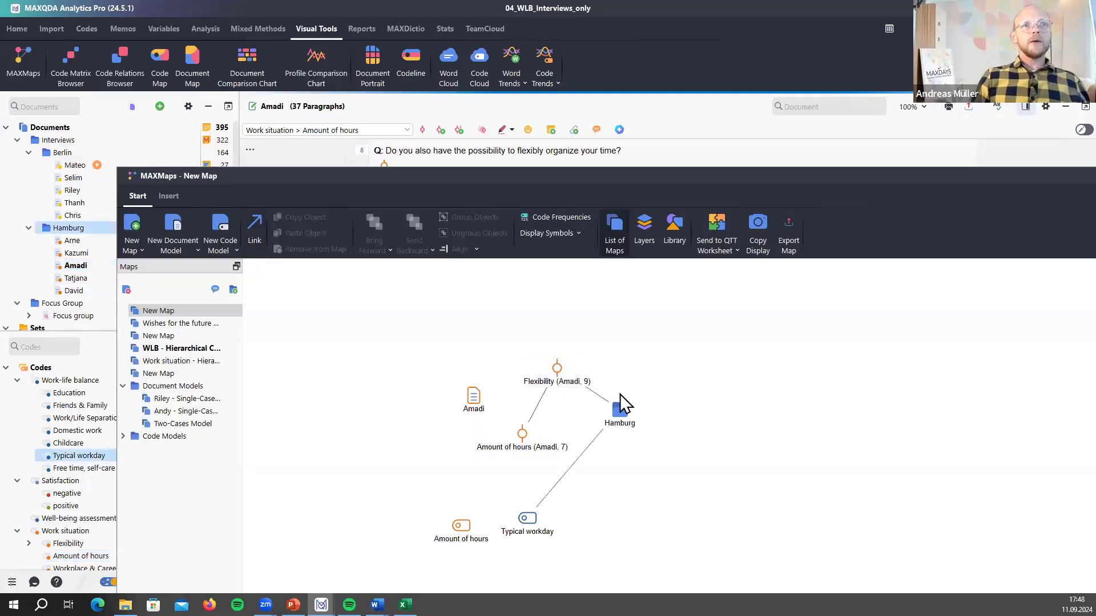
# - Check the Flexibility–Hamburg and Hamburg–Typical workday links and the Hamburg node
pyautogui.click(598, 393)
pyautogui.click(603, 395)
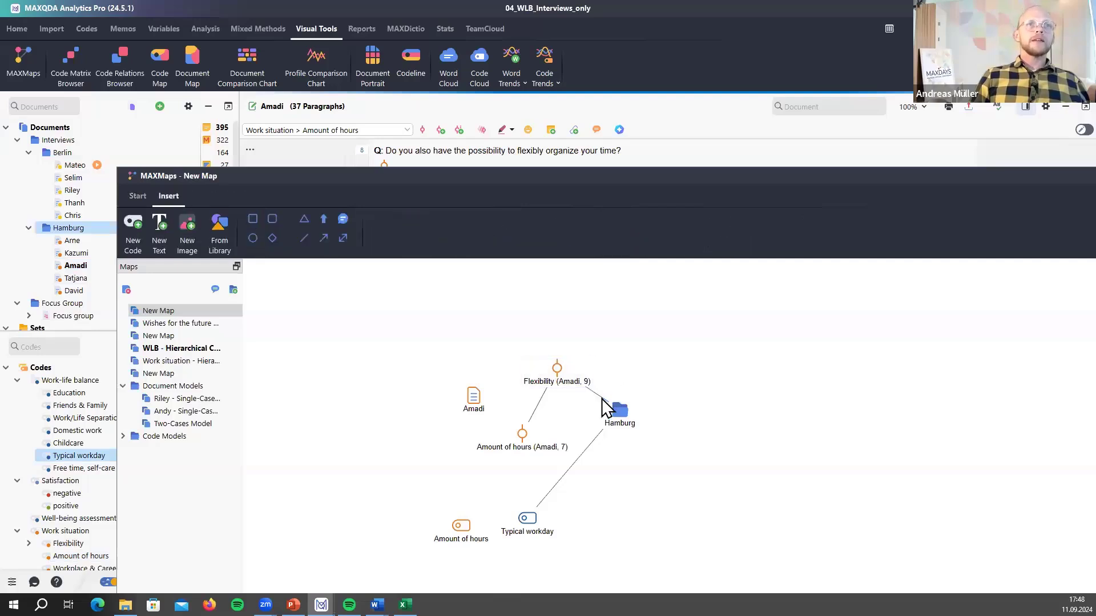
pyautogui.click(603, 399)
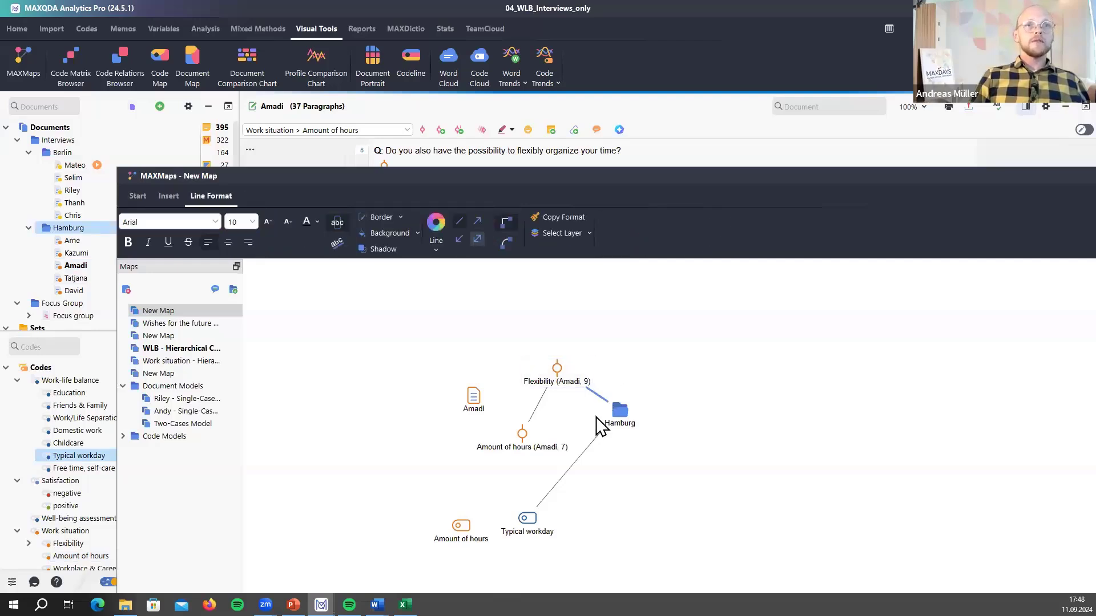
pyautogui.click(592, 445)
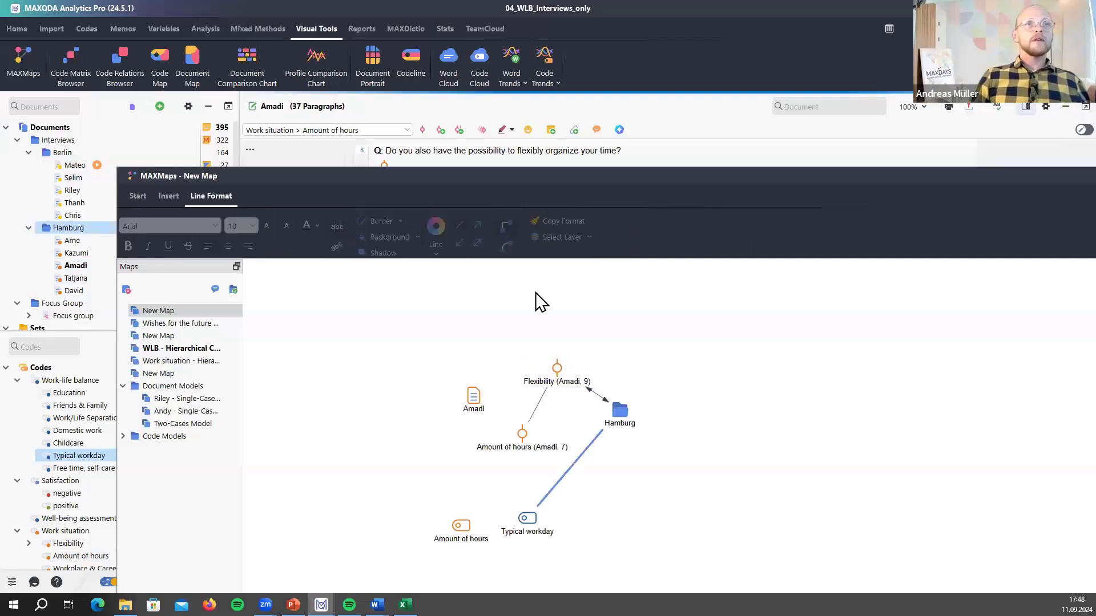
pyautogui.click(620, 410)
# - Arrange the map: Hamburg on top, Typical workday upper right, Amadi and Amount of hours left
pyautogui.moveTo(646, 438); pyautogui.dragTo(561, 332)
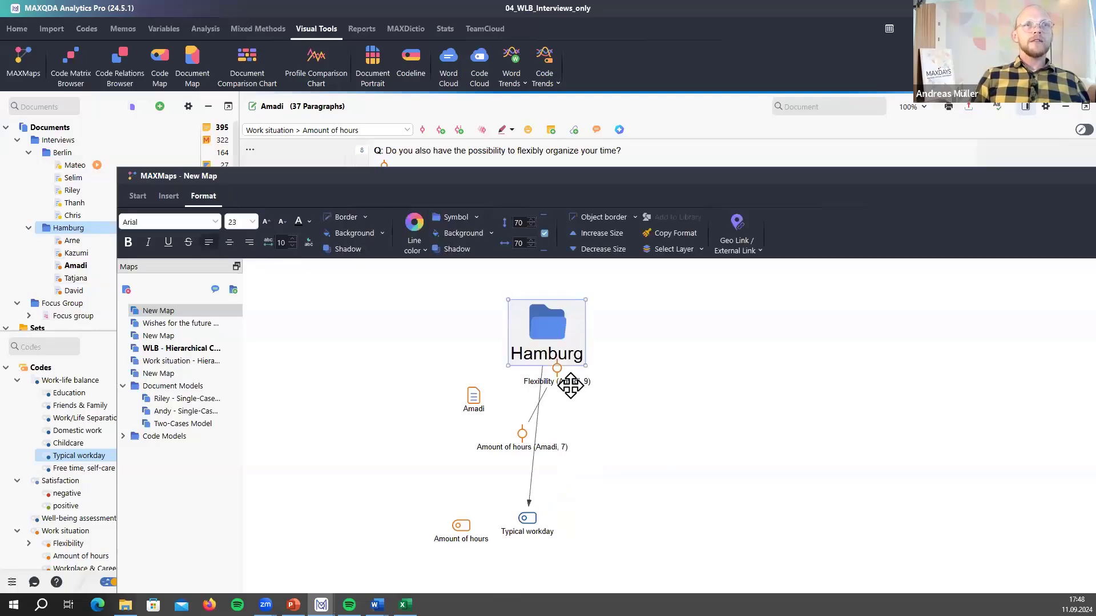
pyautogui.moveTo(569, 387); pyautogui.dragTo(572, 382)
pyautogui.moveTo(518, 438); pyautogui.dragTo(518, 398)
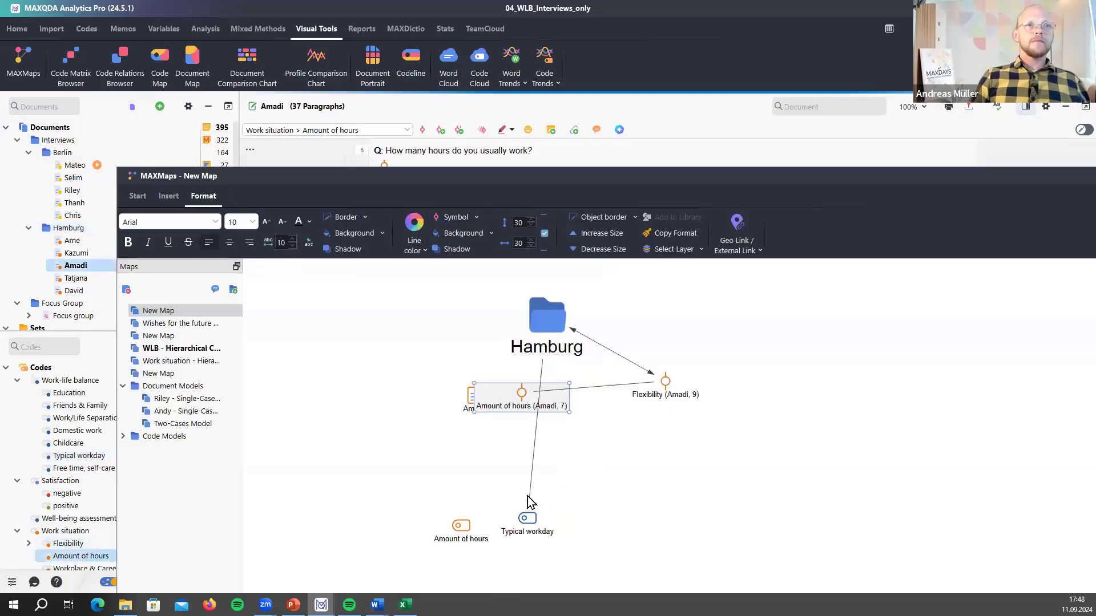
pyautogui.moveTo(531, 509); pyautogui.dragTo(744, 324)
pyautogui.moveTo(480, 386); pyautogui.dragTo(420, 354)
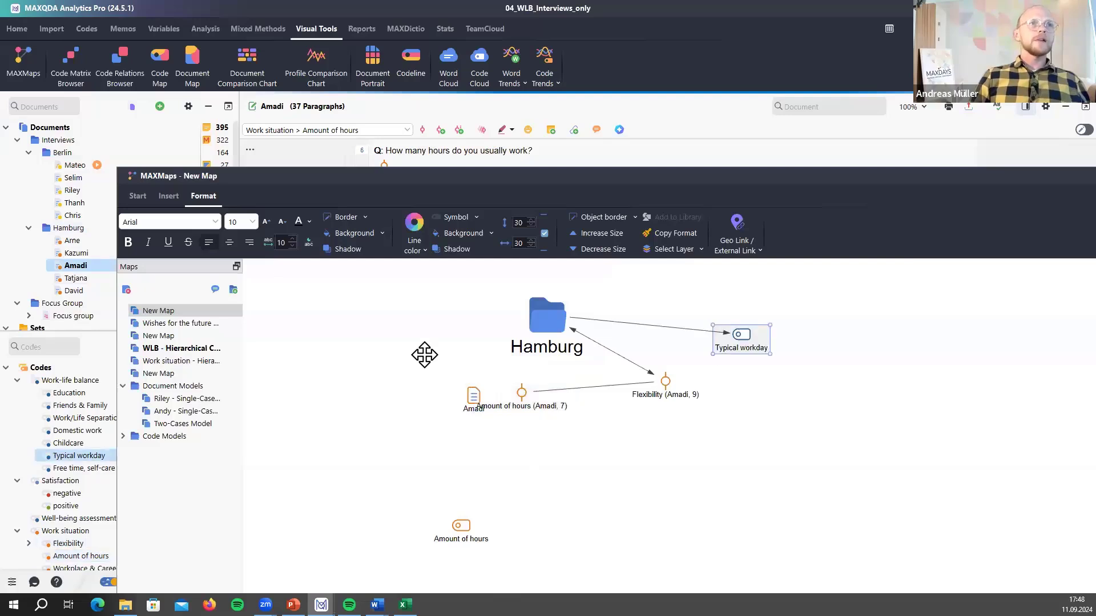
pyautogui.moveTo(460, 527); pyautogui.dragTo(422, 443)
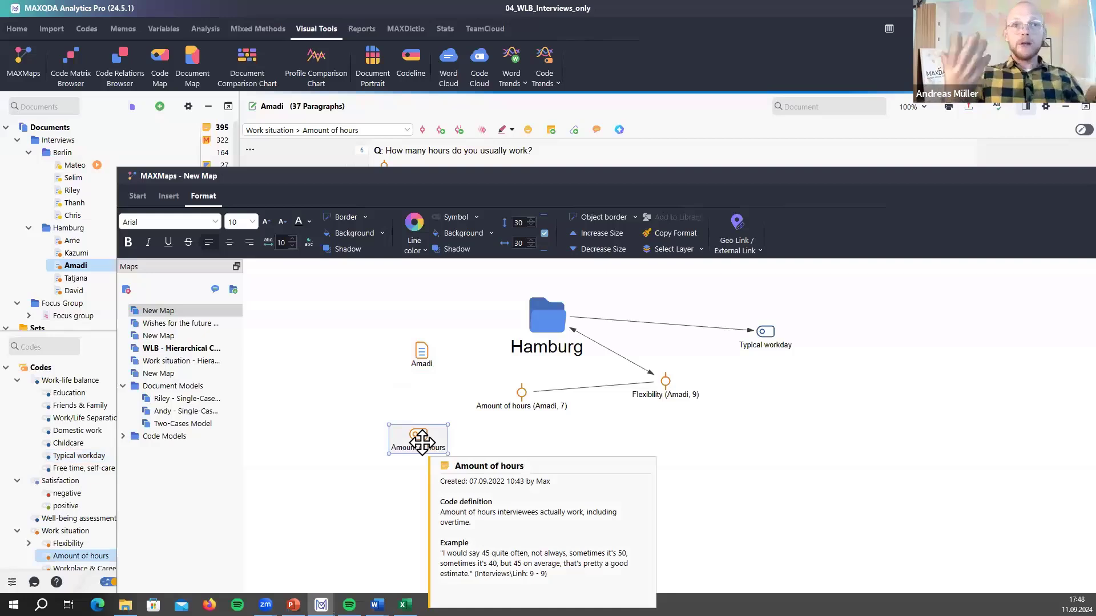
pyautogui.click(297, 410)
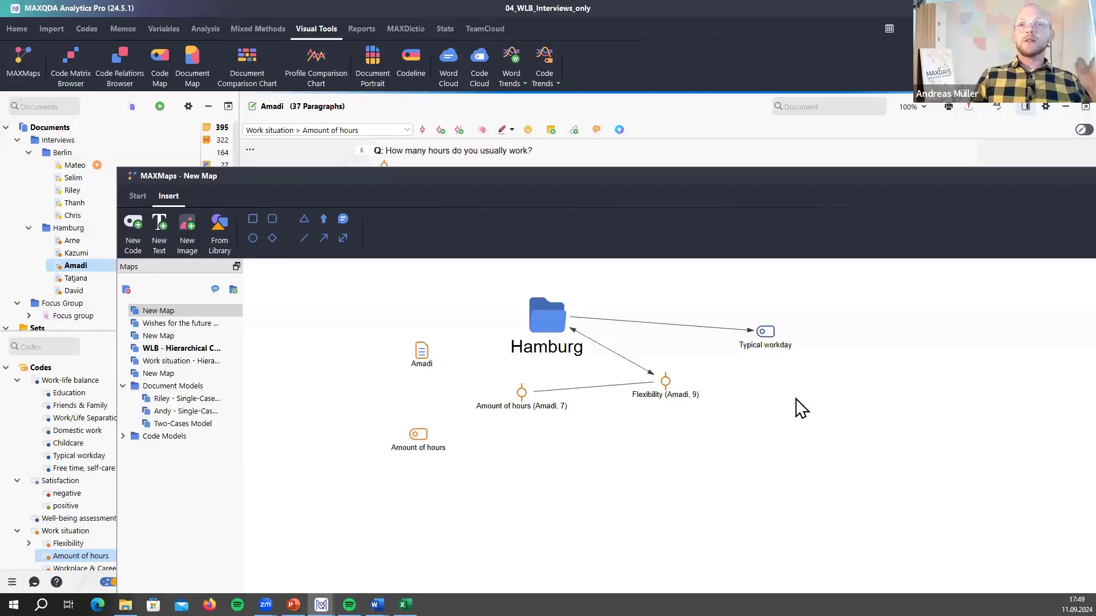
# - View Typical workday's coded segments, then jump to Amadi's paragraph 7 Amount of hours answer
pyautogui.click(768, 338)
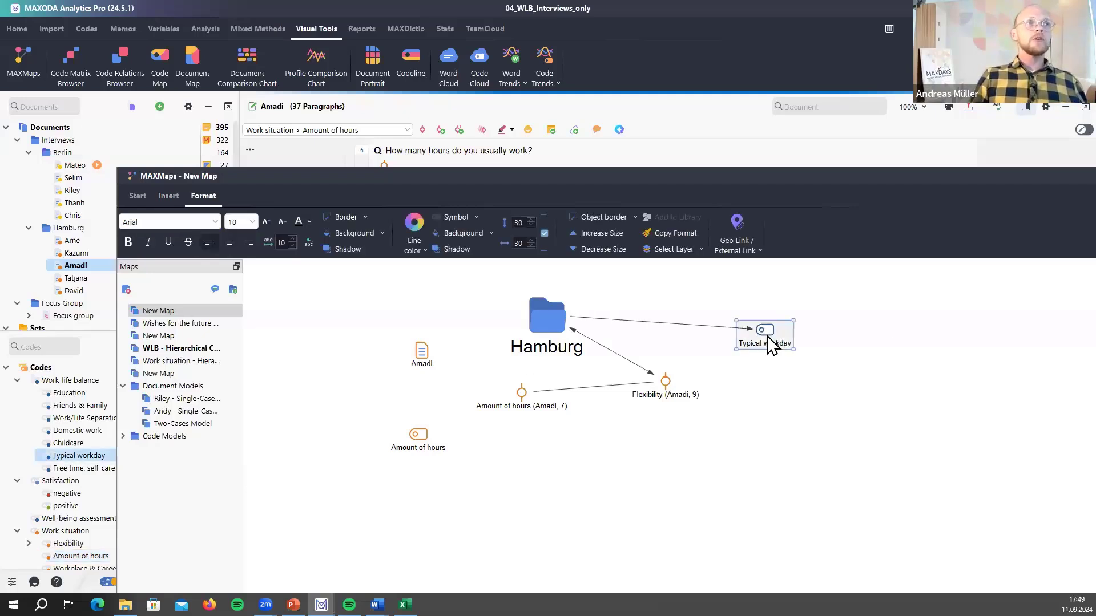
pyautogui.doubleClick(769, 338)
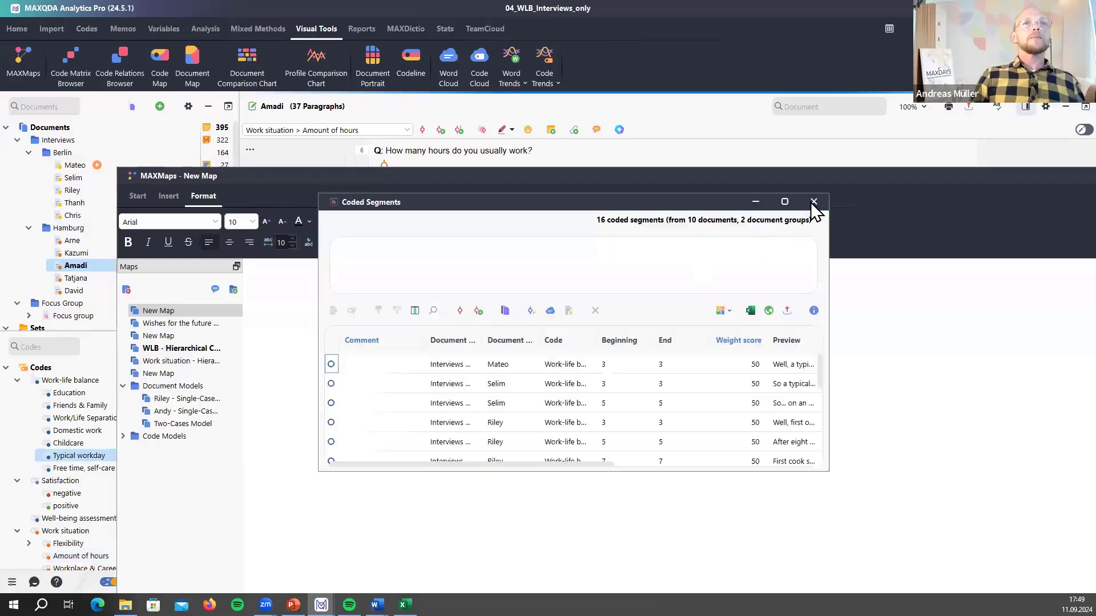
pyautogui.press('Escape')
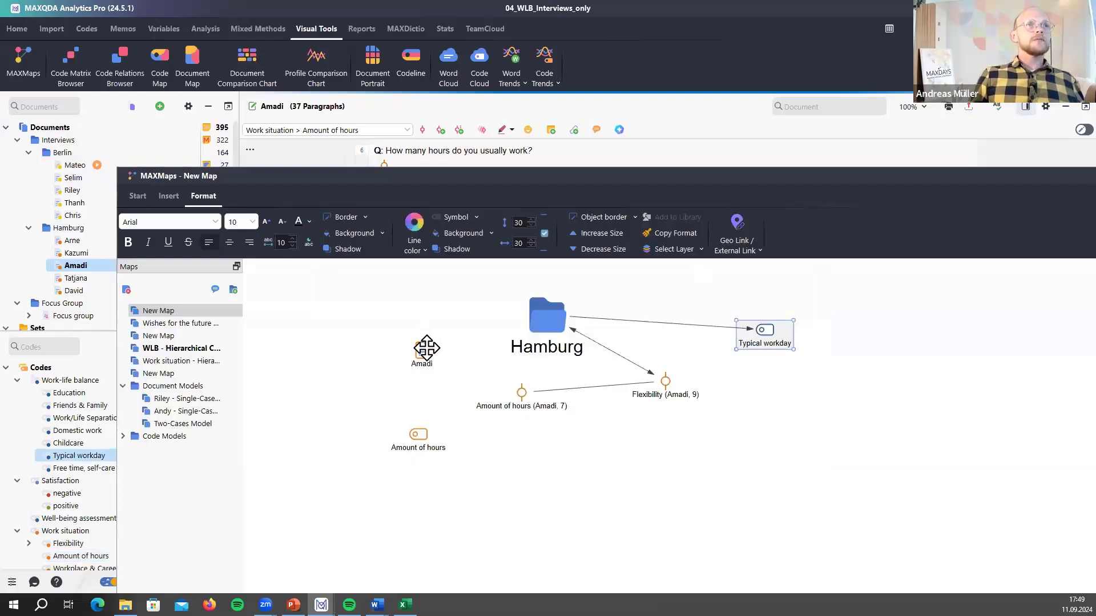
pyautogui.click(427, 348)
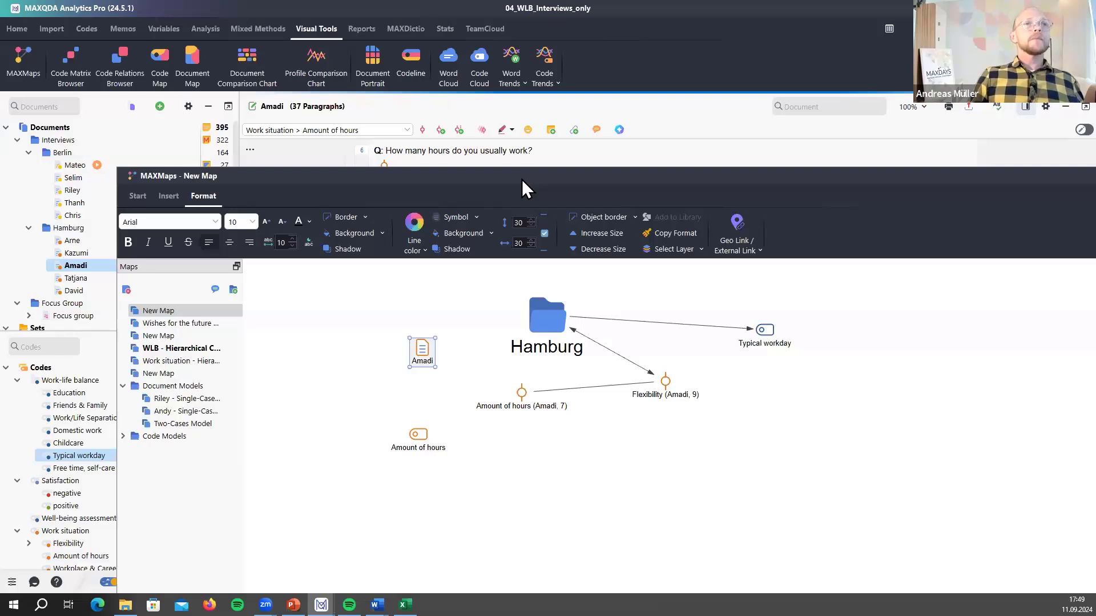
pyautogui.click(521, 392)
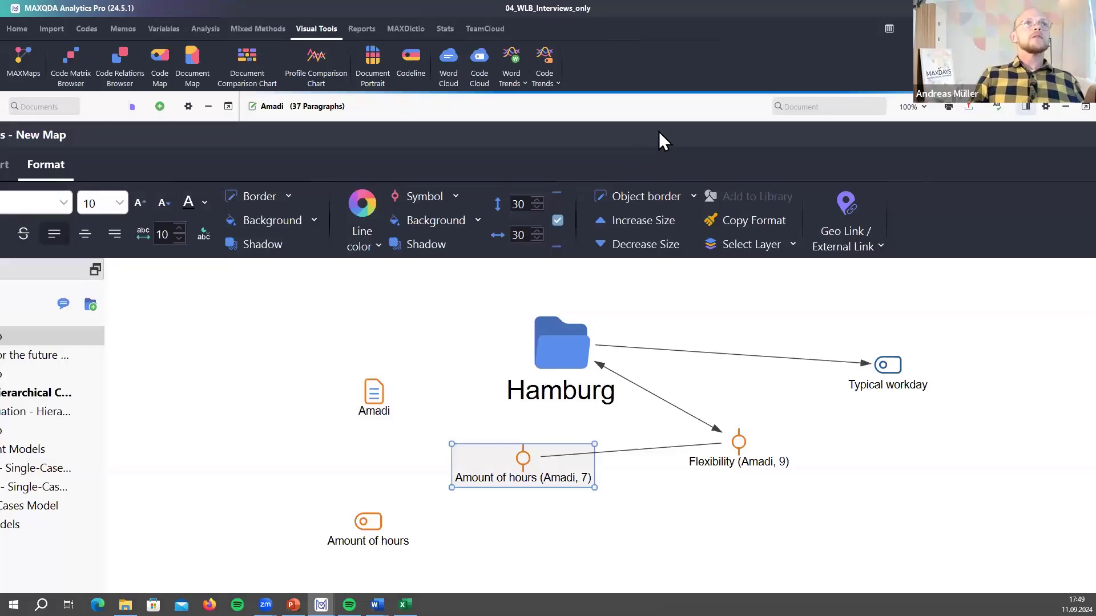
pyautogui.moveTo(658, 131); pyautogui.dragTo(590, 495)
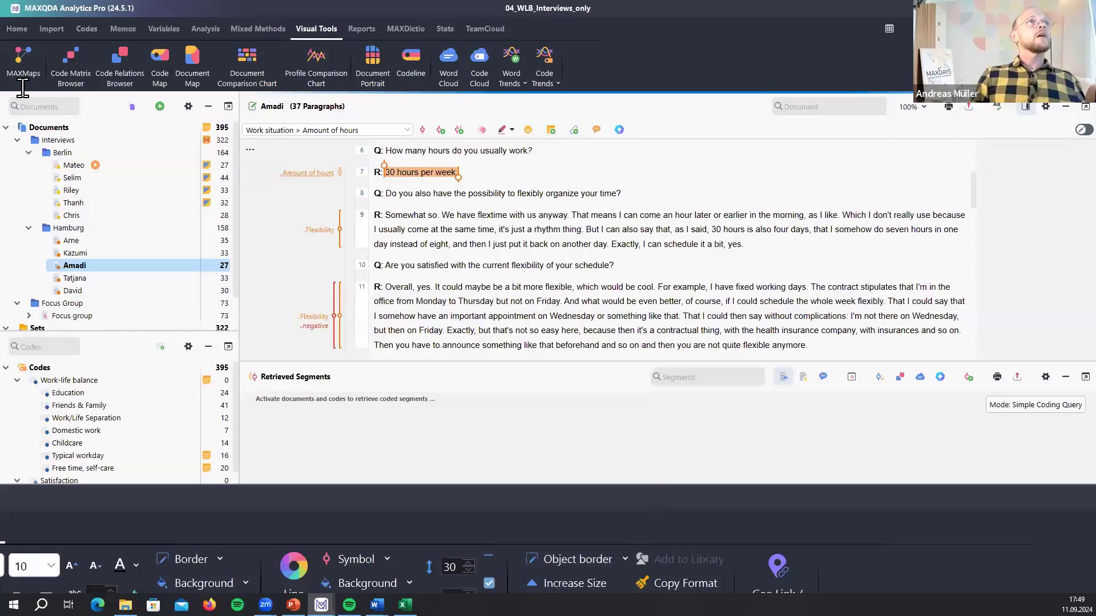
# - Build a Two-Cases Model with Riley and Tatjana as the cases and keep it
pyautogui.click(34, 65)
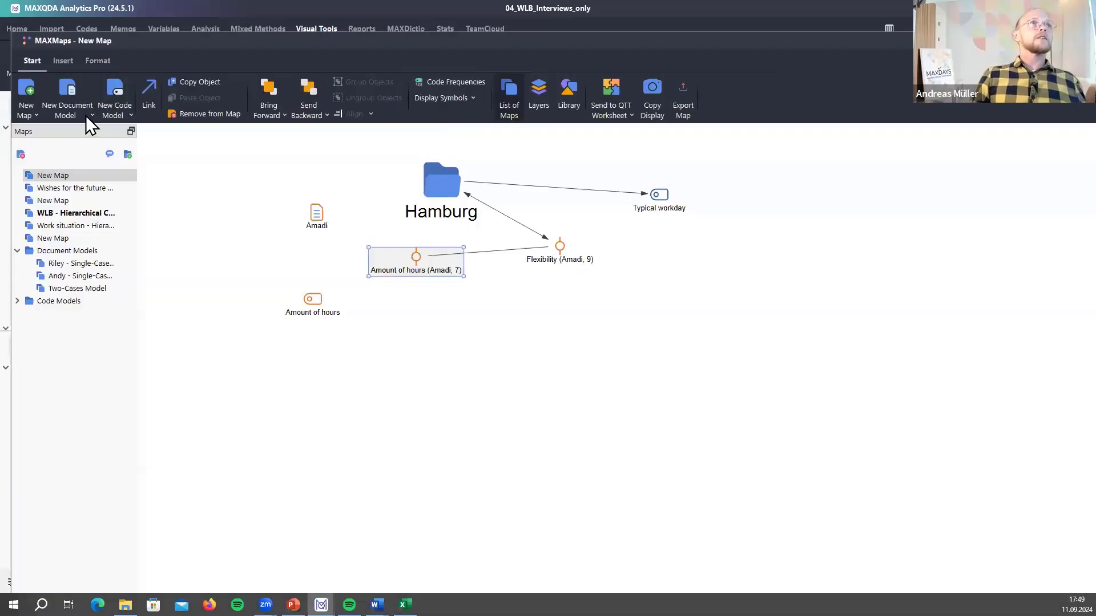
pyautogui.click(91, 114)
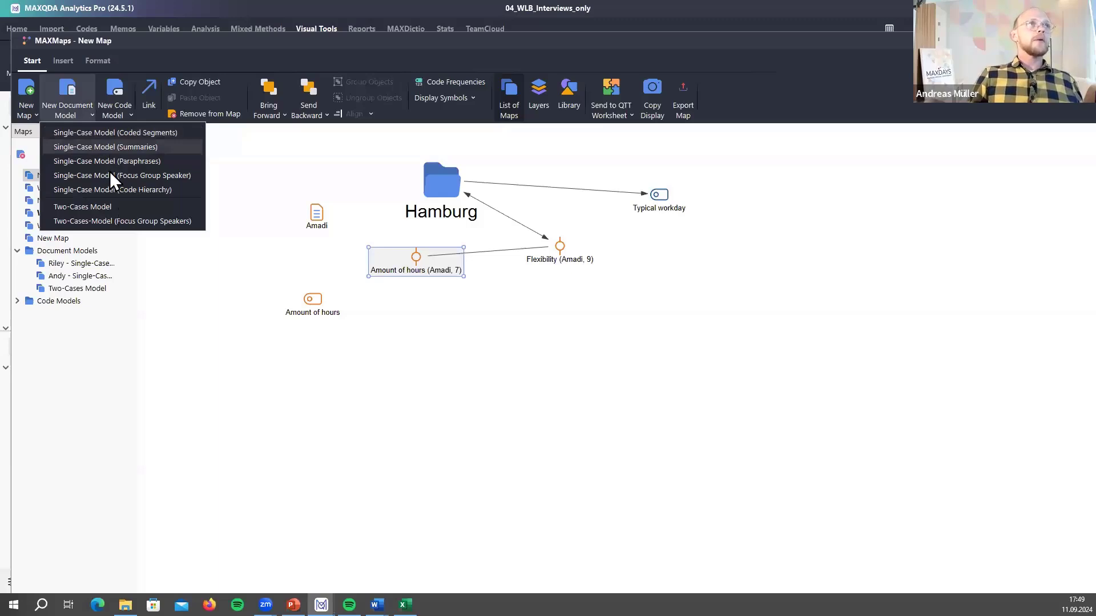
pyautogui.click(105, 205)
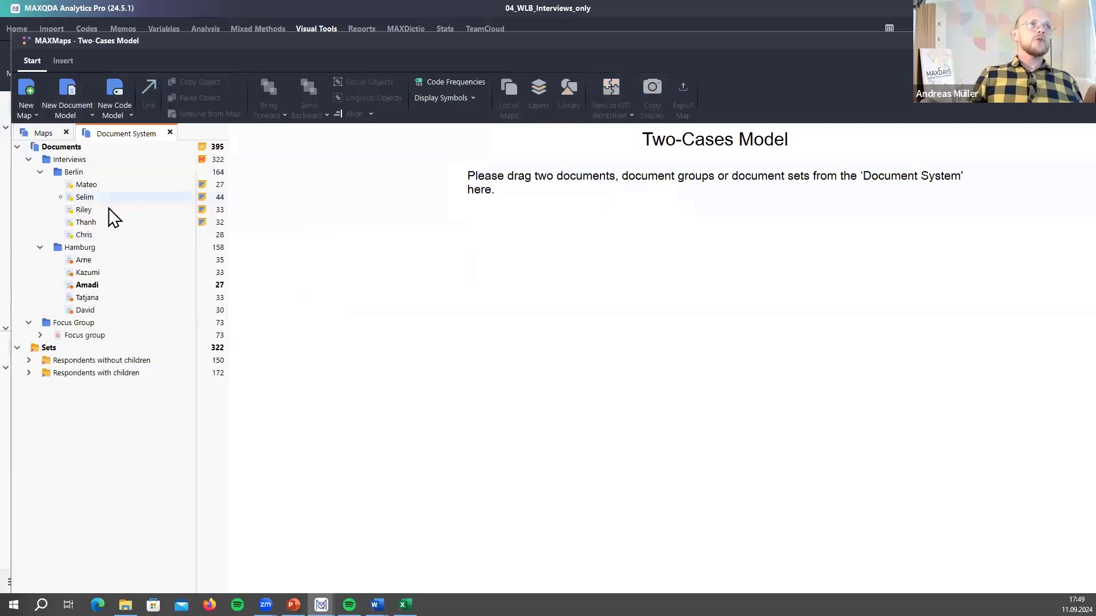
pyautogui.moveTo(108, 208); pyautogui.dragTo(440, 310)
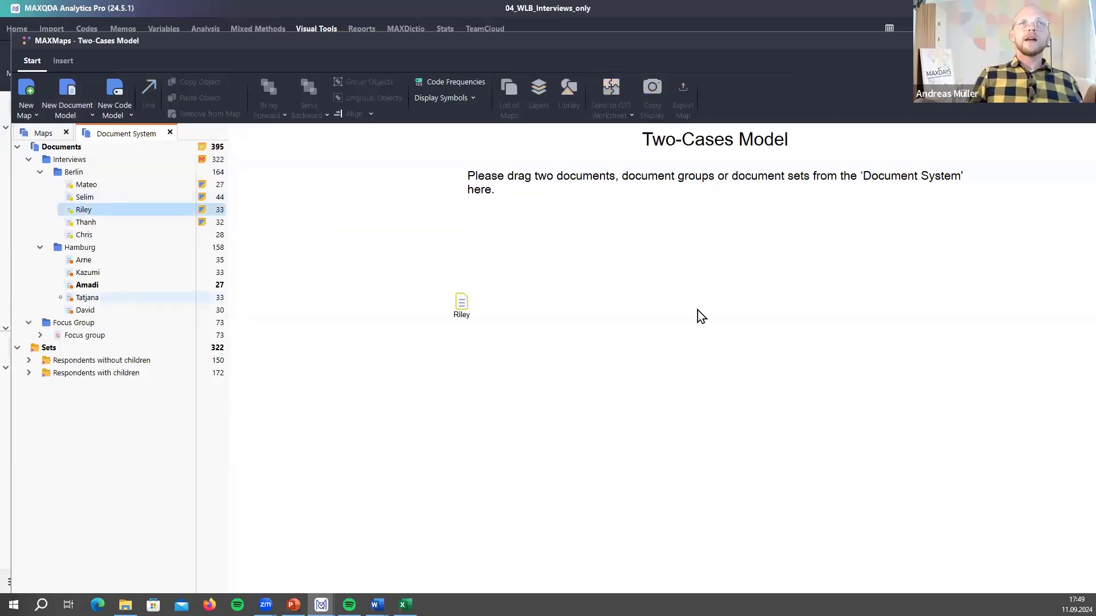
pyautogui.moveTo(701, 316); pyautogui.dragTo(912, 360)
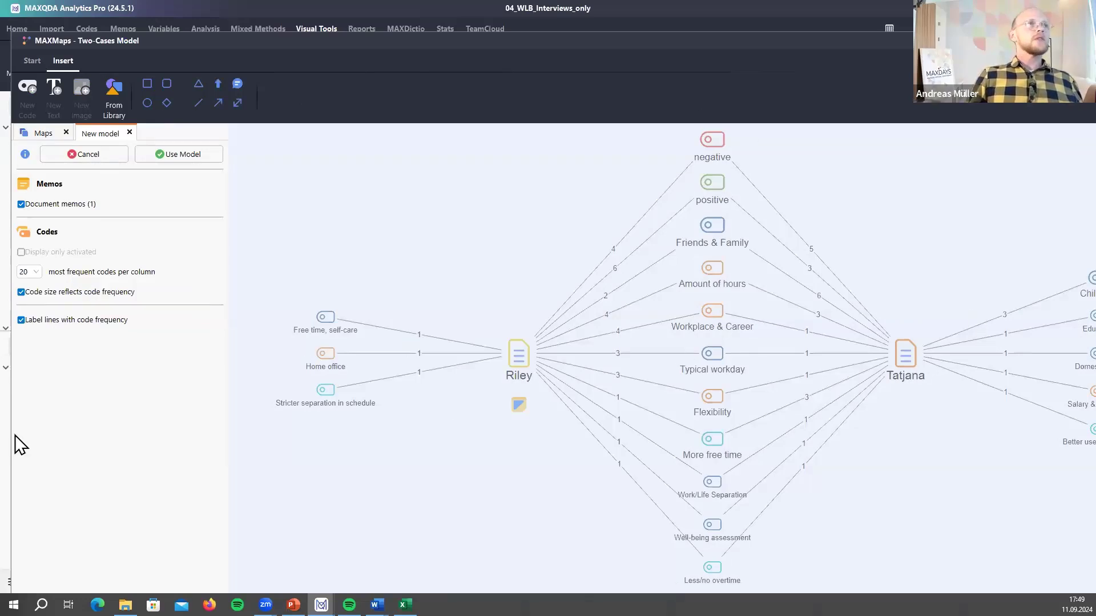
pyautogui.click(192, 156)
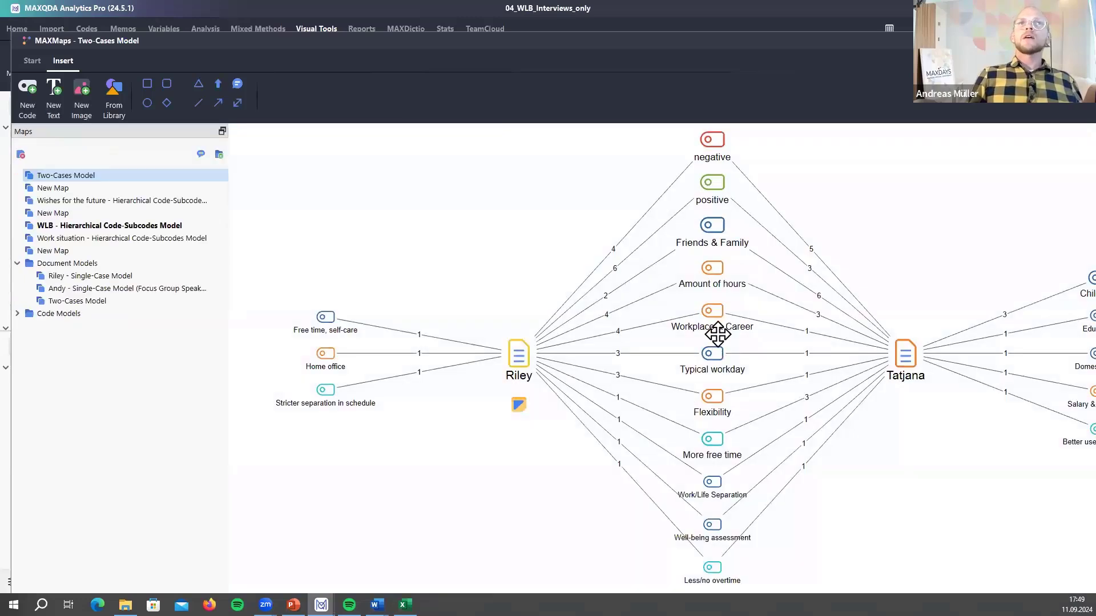
# - Inspect the Workplace & Career, Friends & Family and positive nodes, then pan to show the whole model
pyautogui.click(714, 322)
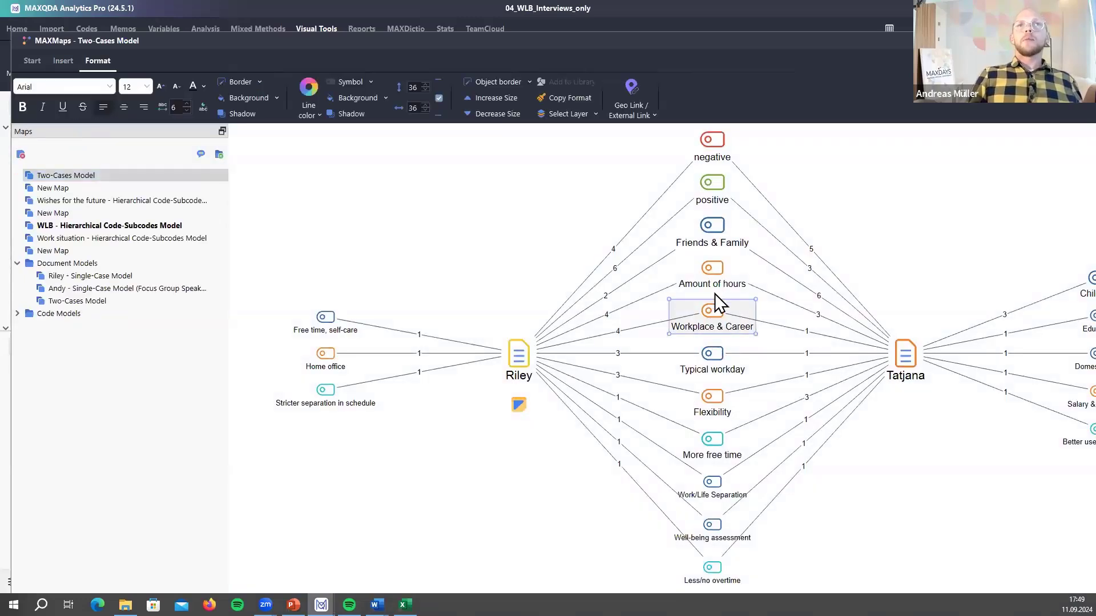
pyautogui.click(712, 223)
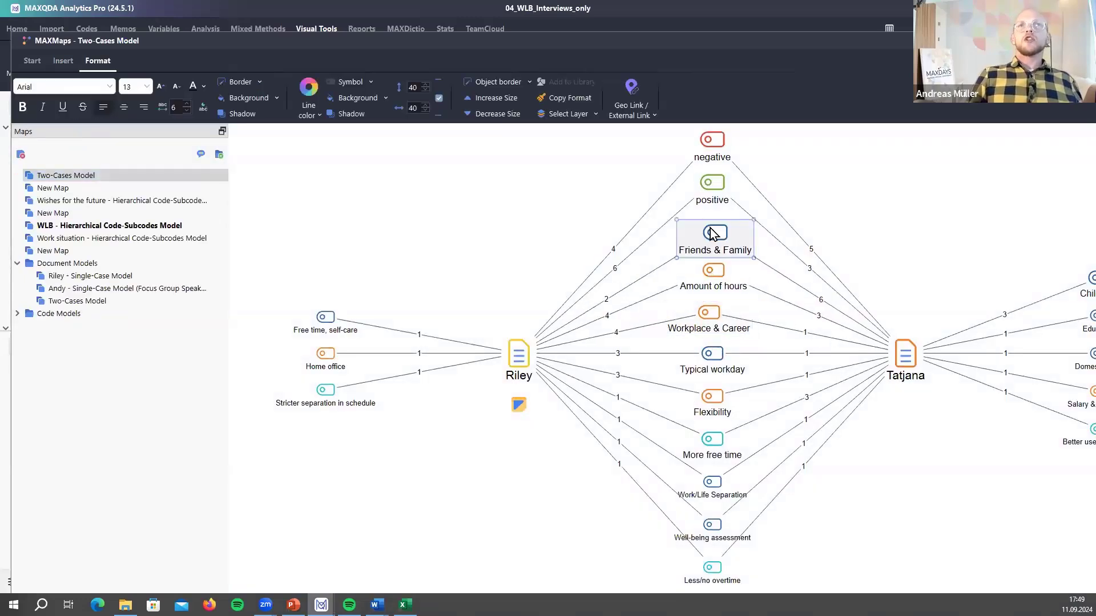
pyautogui.click(718, 187)
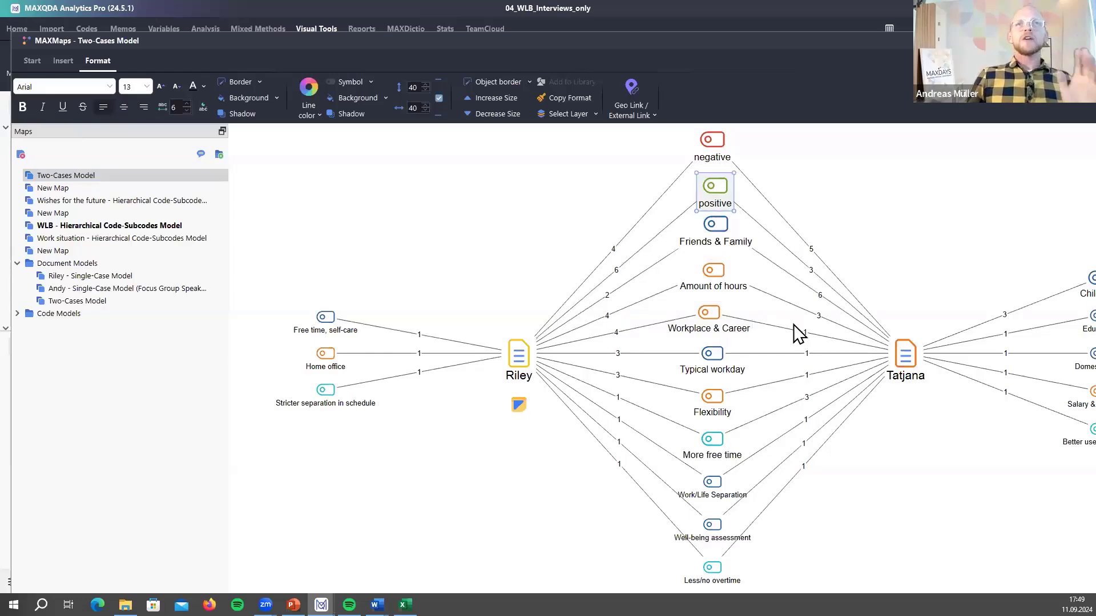
pyautogui.click(930, 227)
pyautogui.moveTo(869, 208); pyautogui.dragTo(955, 250)
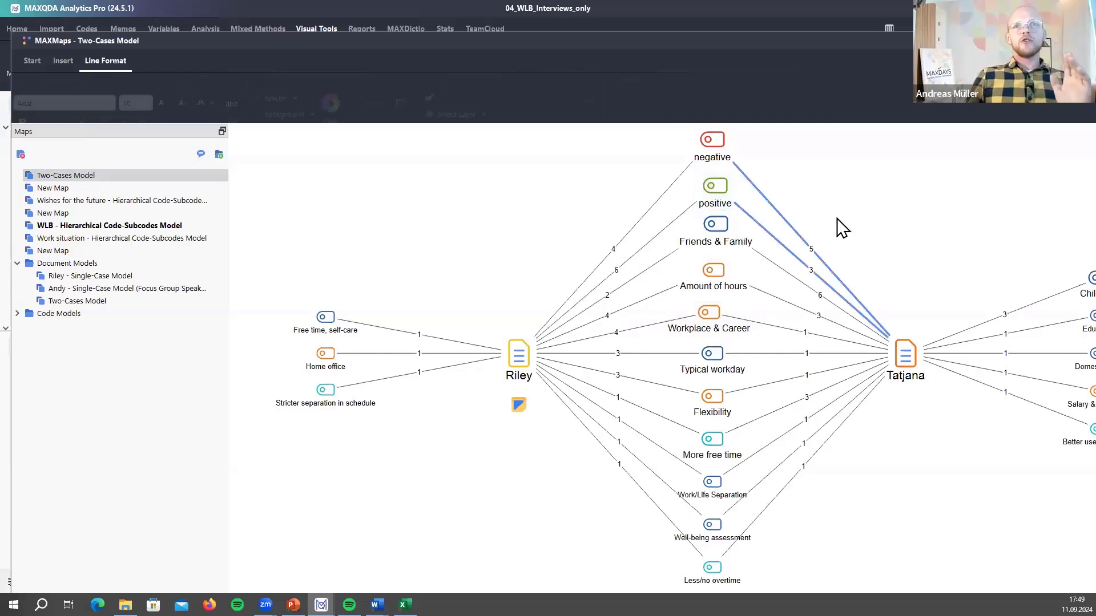
pyautogui.rightClick(683, 231)
pyautogui.click(516, 227)
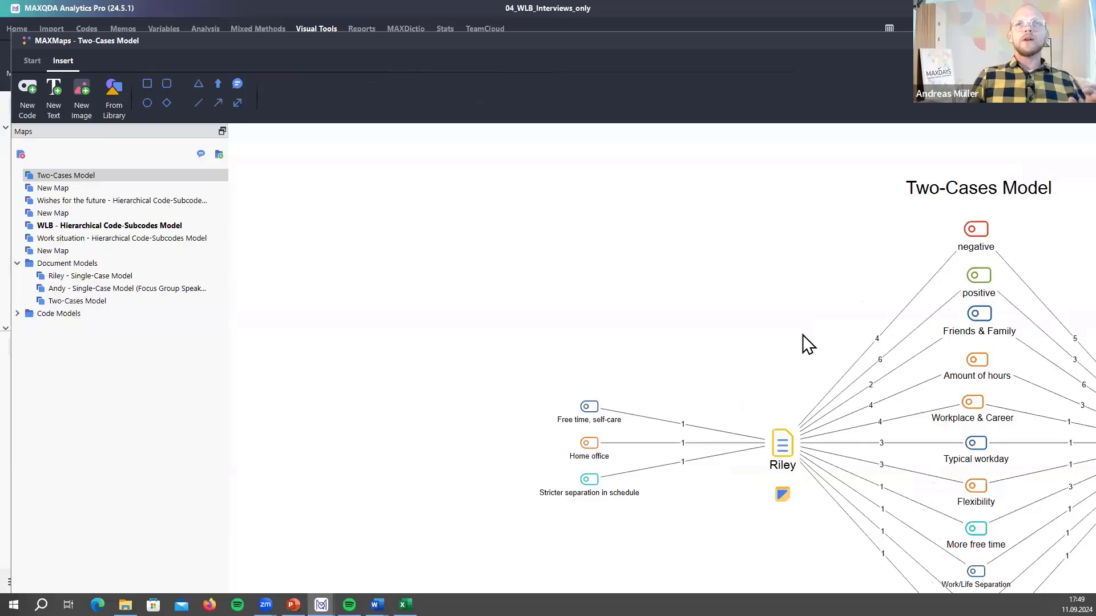
pyautogui.moveTo(1057, 275); pyautogui.dragTo(880, 186)
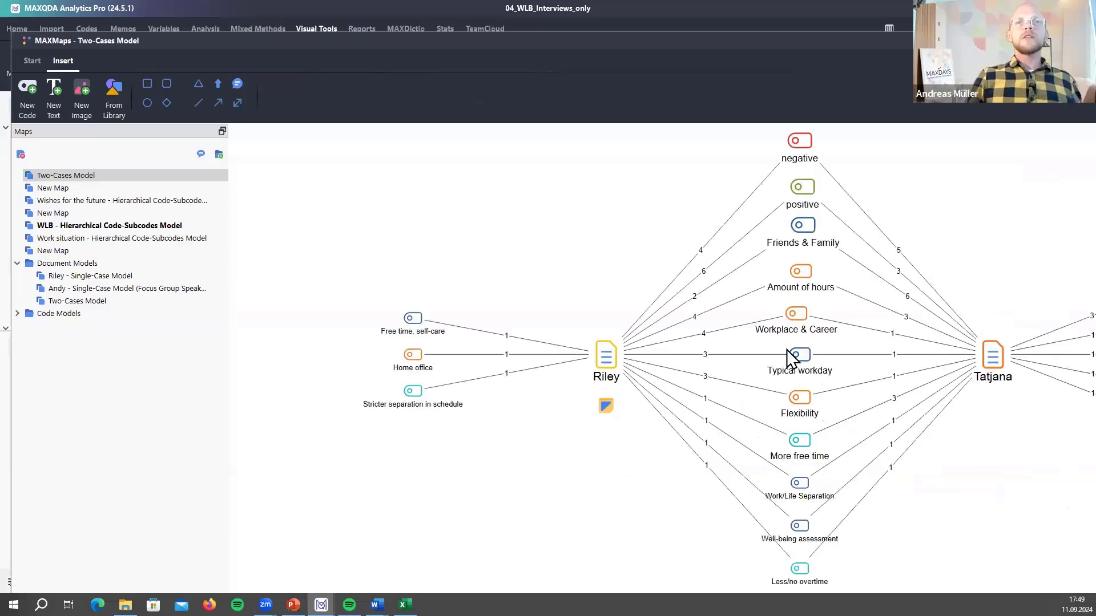
pyautogui.moveTo(1002, 308); pyautogui.dragTo(787, 350)
pyautogui.scroll(-1, 792, 325)
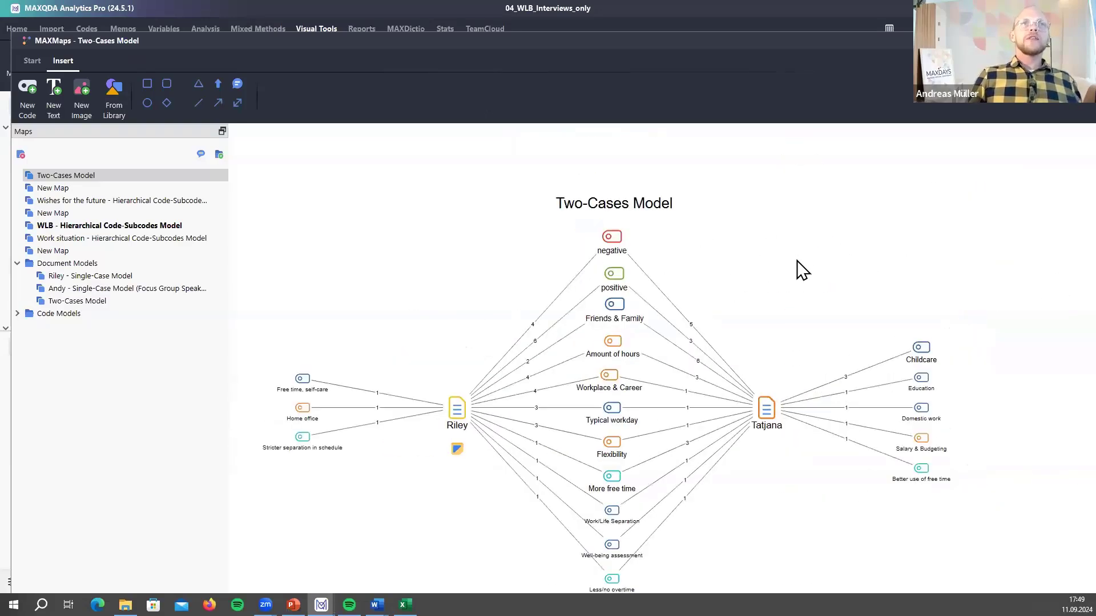
pyautogui.scroll(-1, 799, 273)
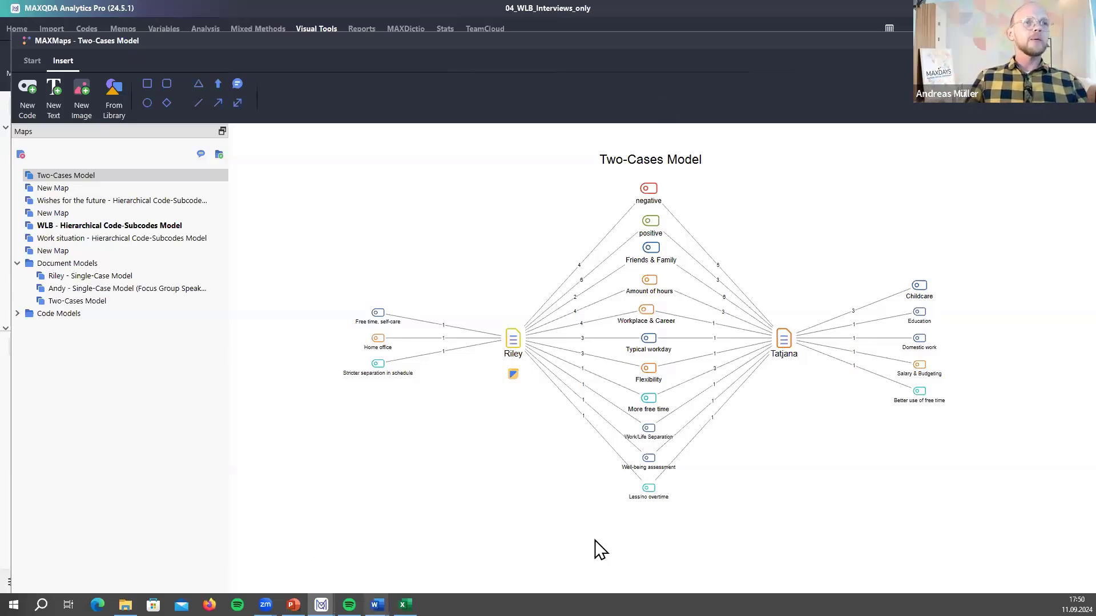
# - Return to the PowerPoint slideshow and advance to slide 8, Requirements and Limitations
pyautogui.hotkey('alt', 'Tab')
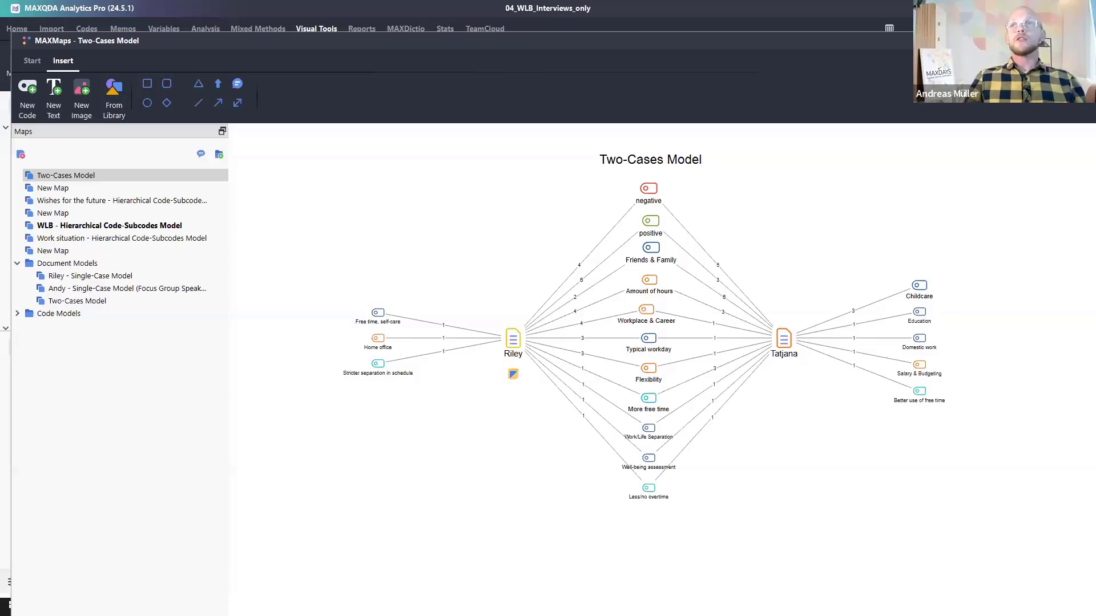
pyautogui.click(291, 540)
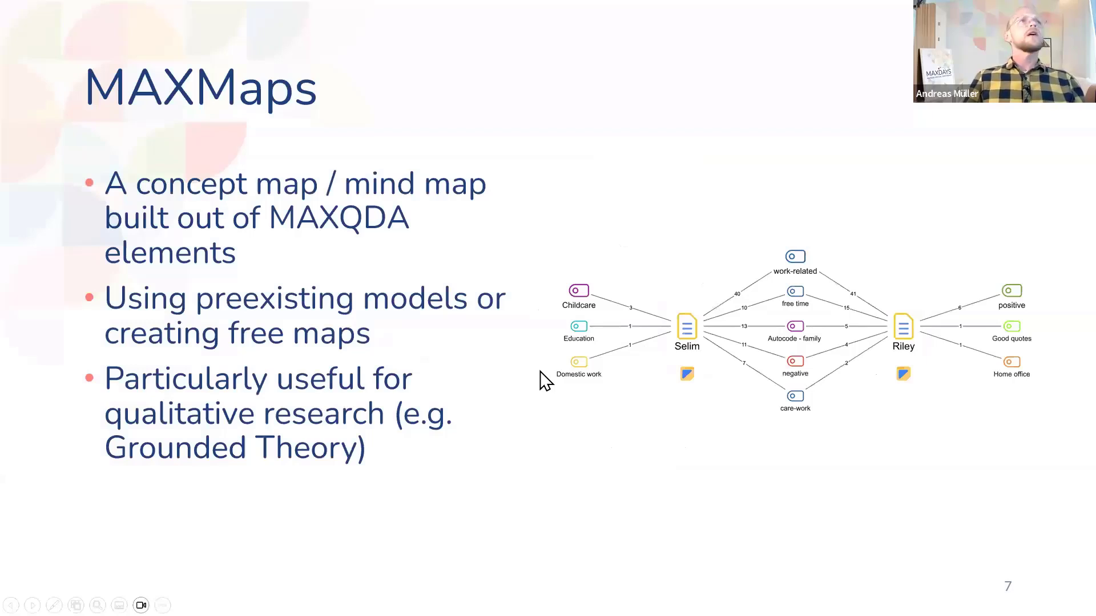
pyautogui.press('Right')
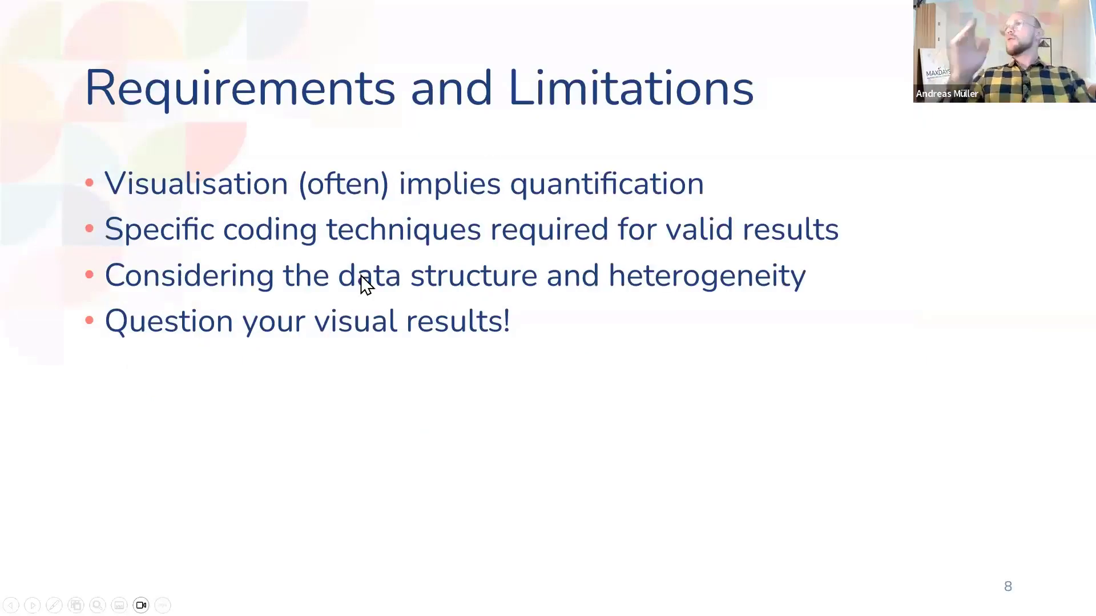